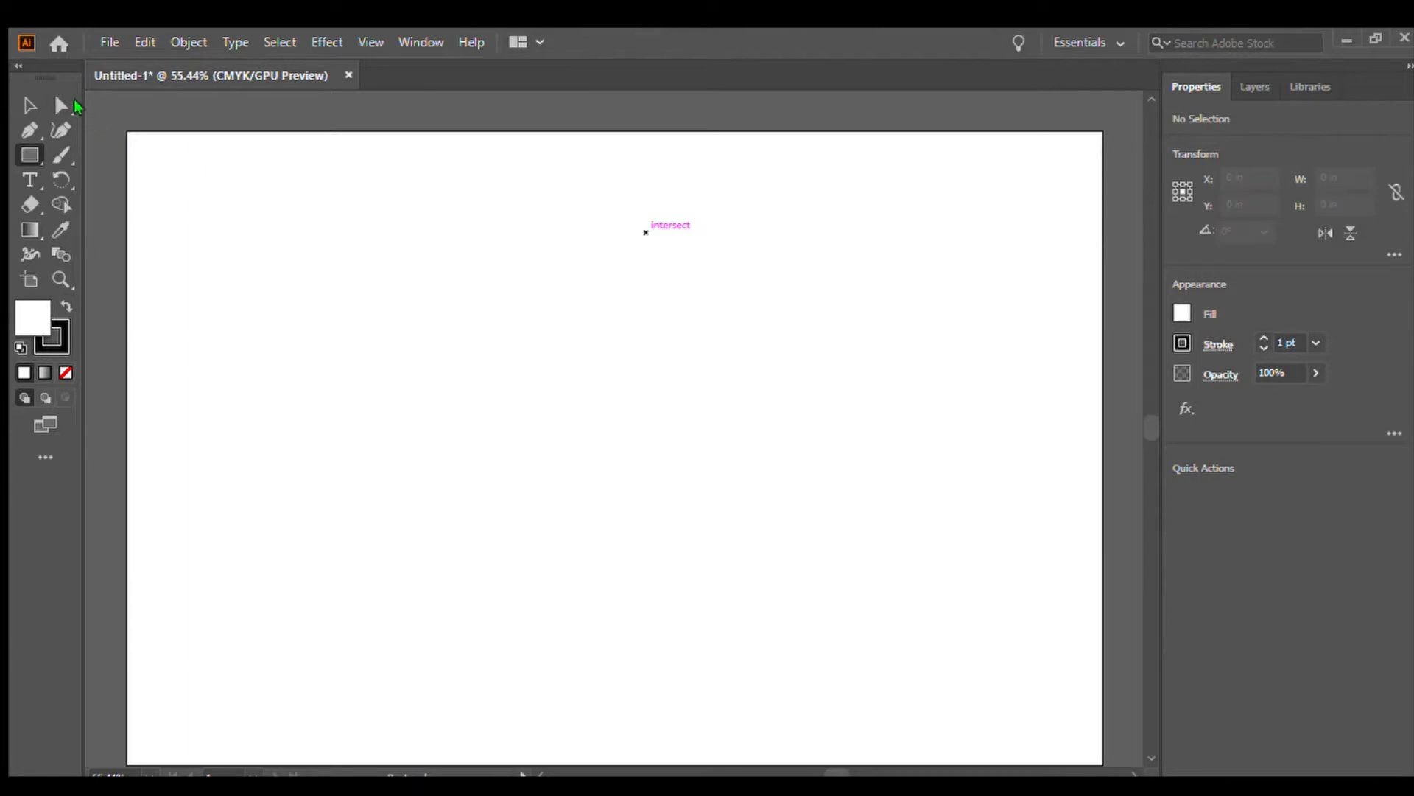
{"action": "left_click", "coordinate": [29, 105]}
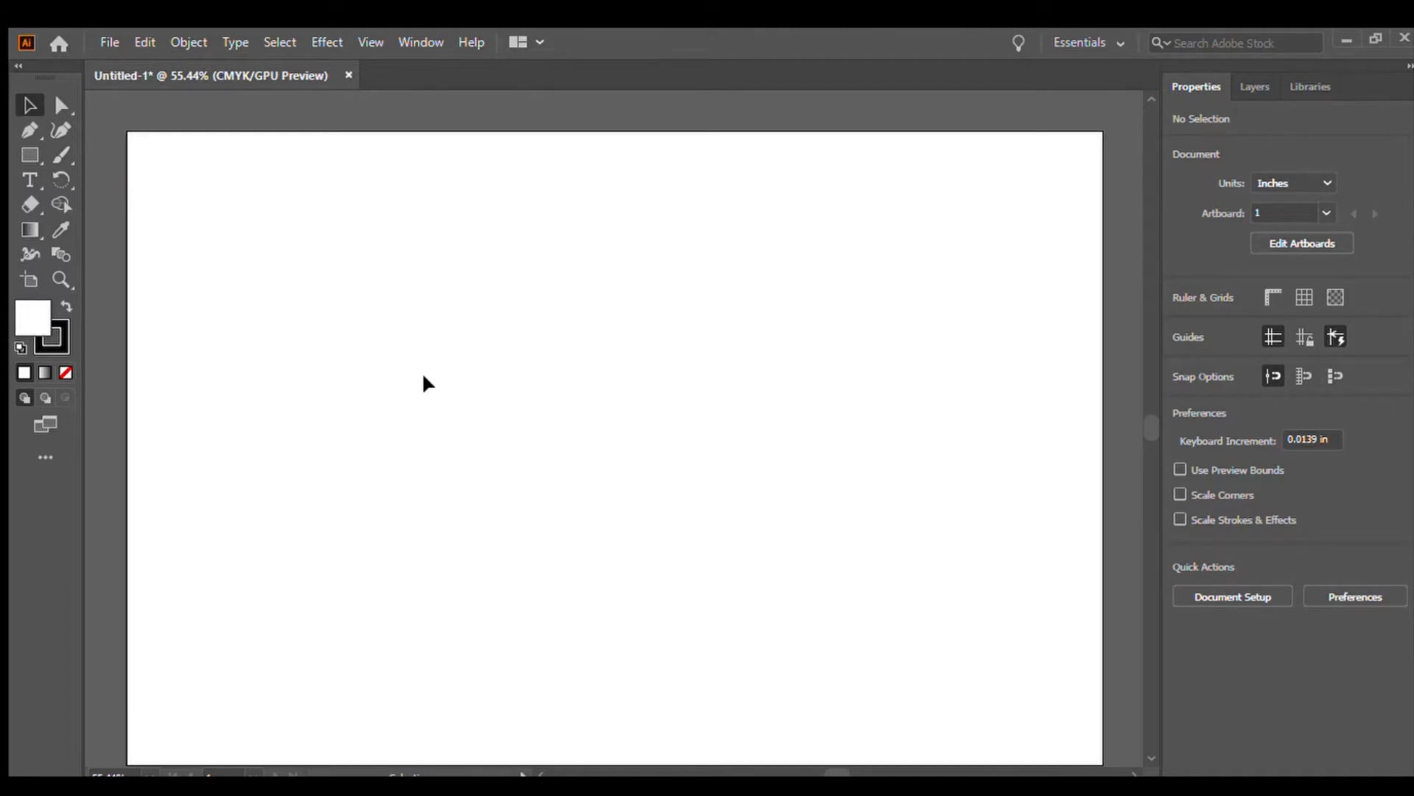
{"action": "left_click_drag", "start_coordinate": [1156, 421], "coordinate": [1154, 423]}
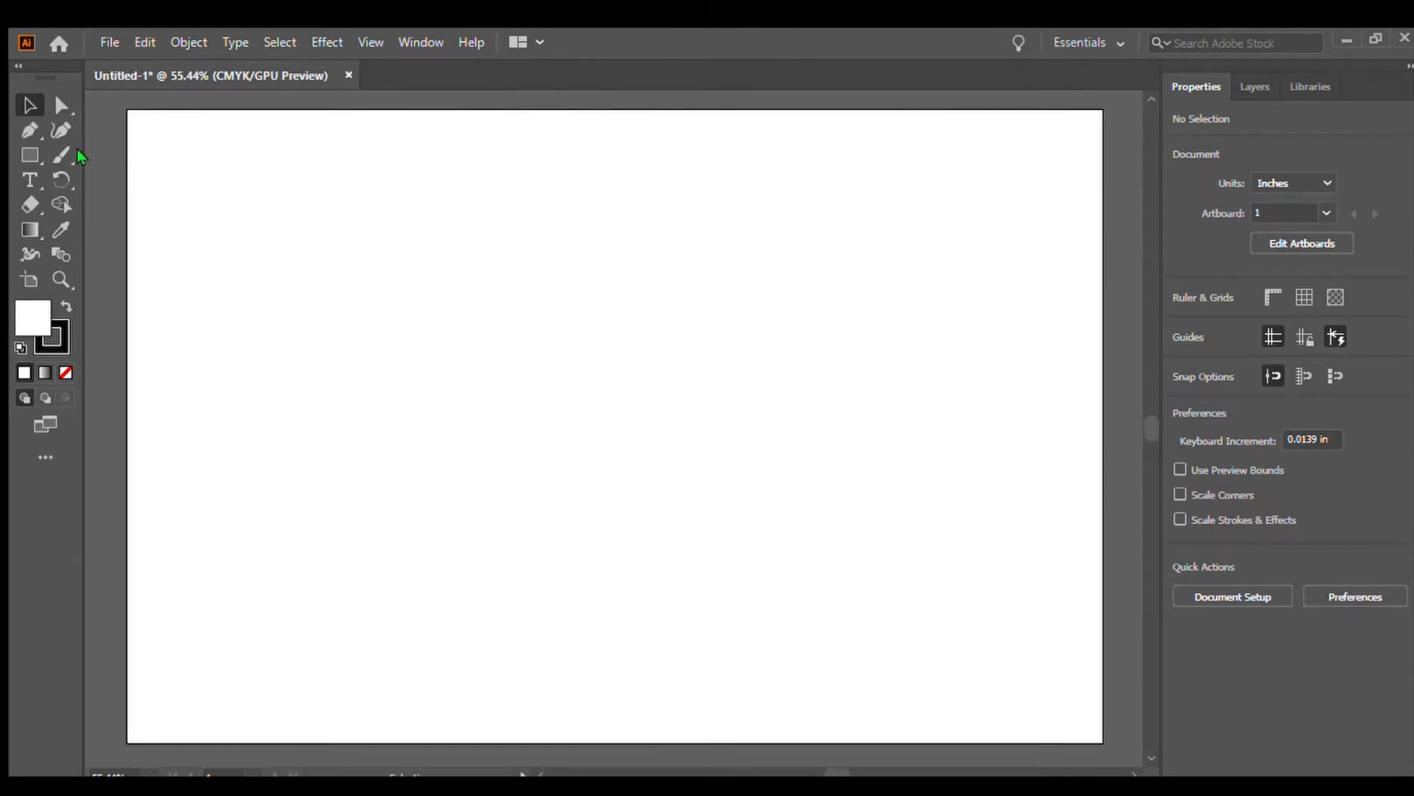
{"action": "left_click", "coordinate": [29, 153]}
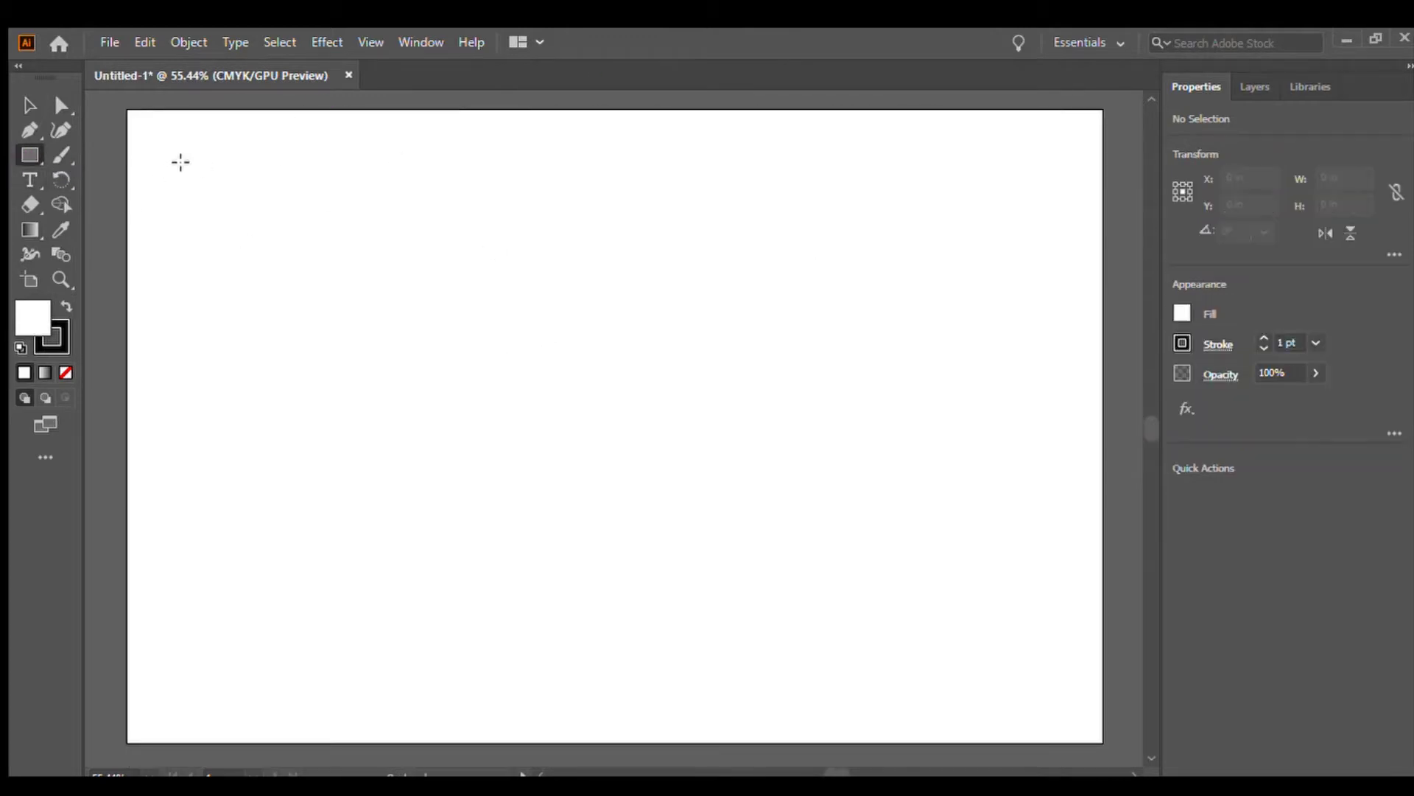
{"action": "left_click", "coordinate": [30, 130]}
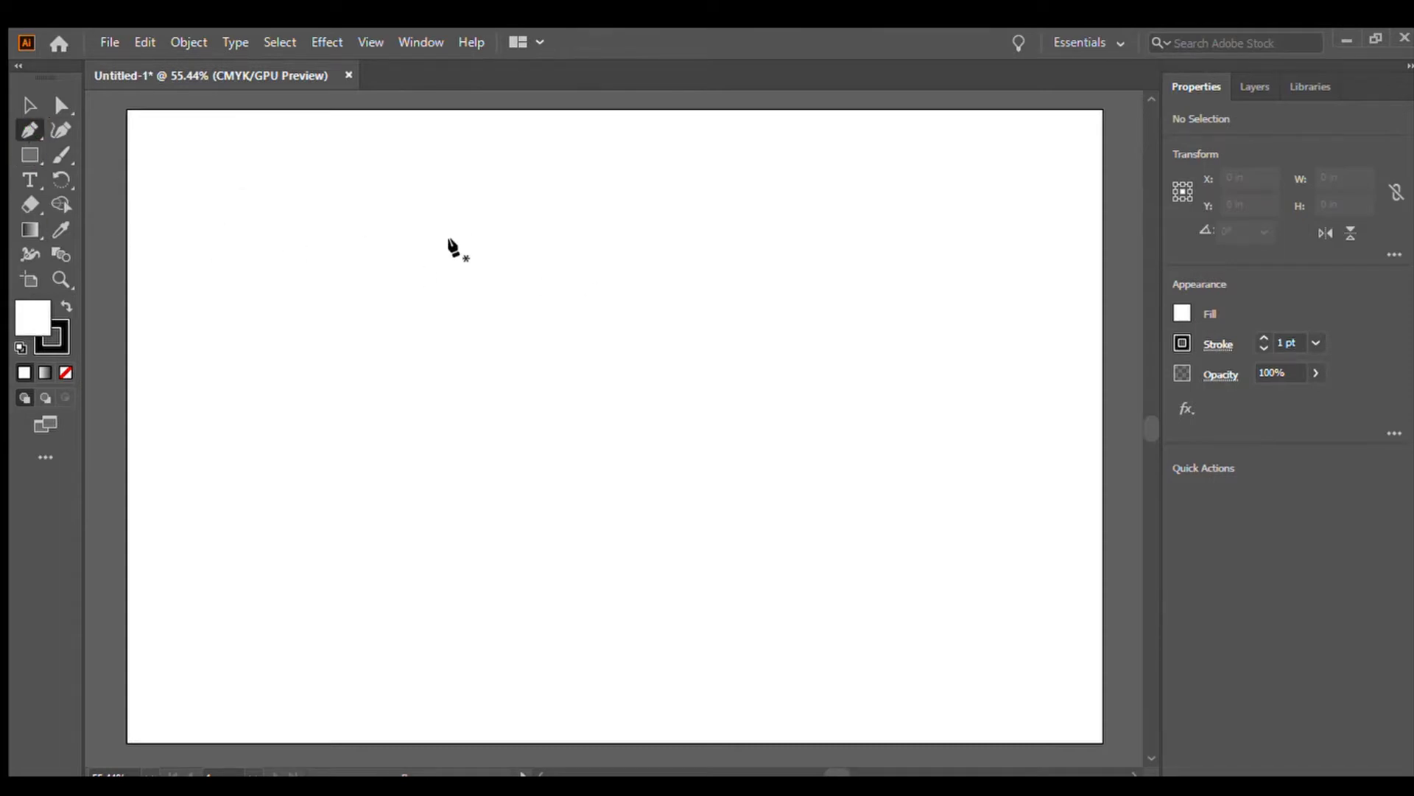
- Draw a 17 × 11 in rectangle covering the whole artboard and remove its stroke
{"action": "key", "text": "m"}
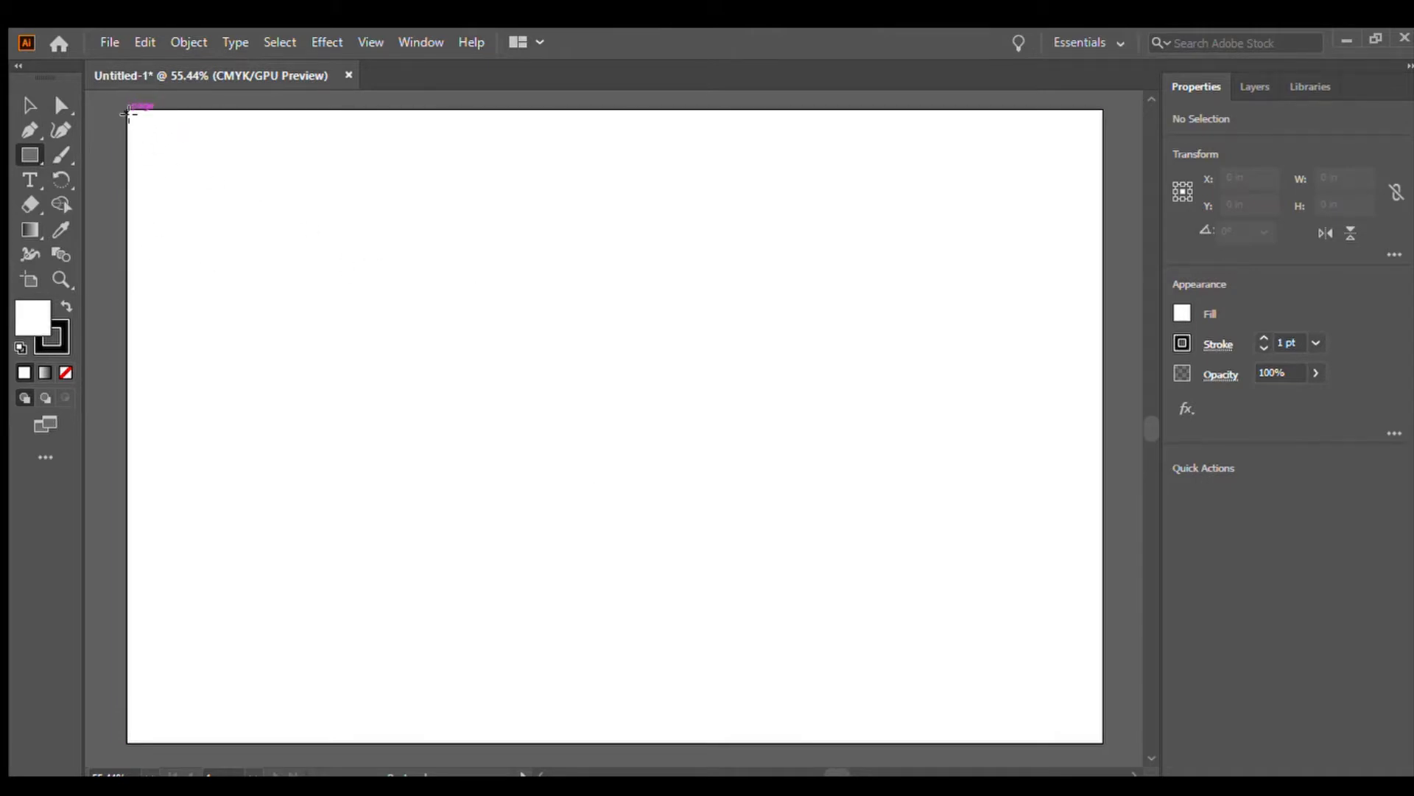
{"action": "left_click_drag", "start_coordinate": [129, 113], "coordinate": [1102, 742]}
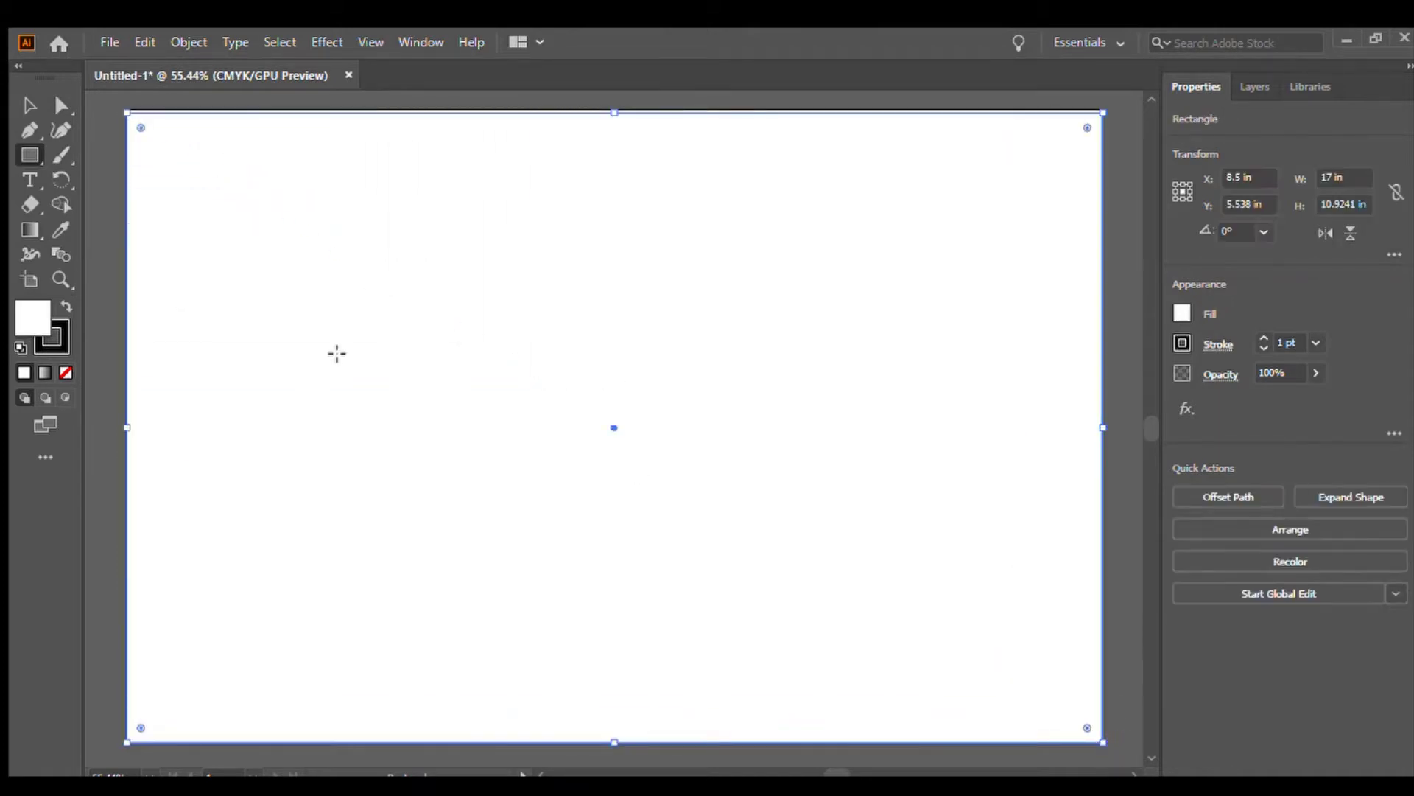
{"action": "key", "text": "ctrl+shift+a"}
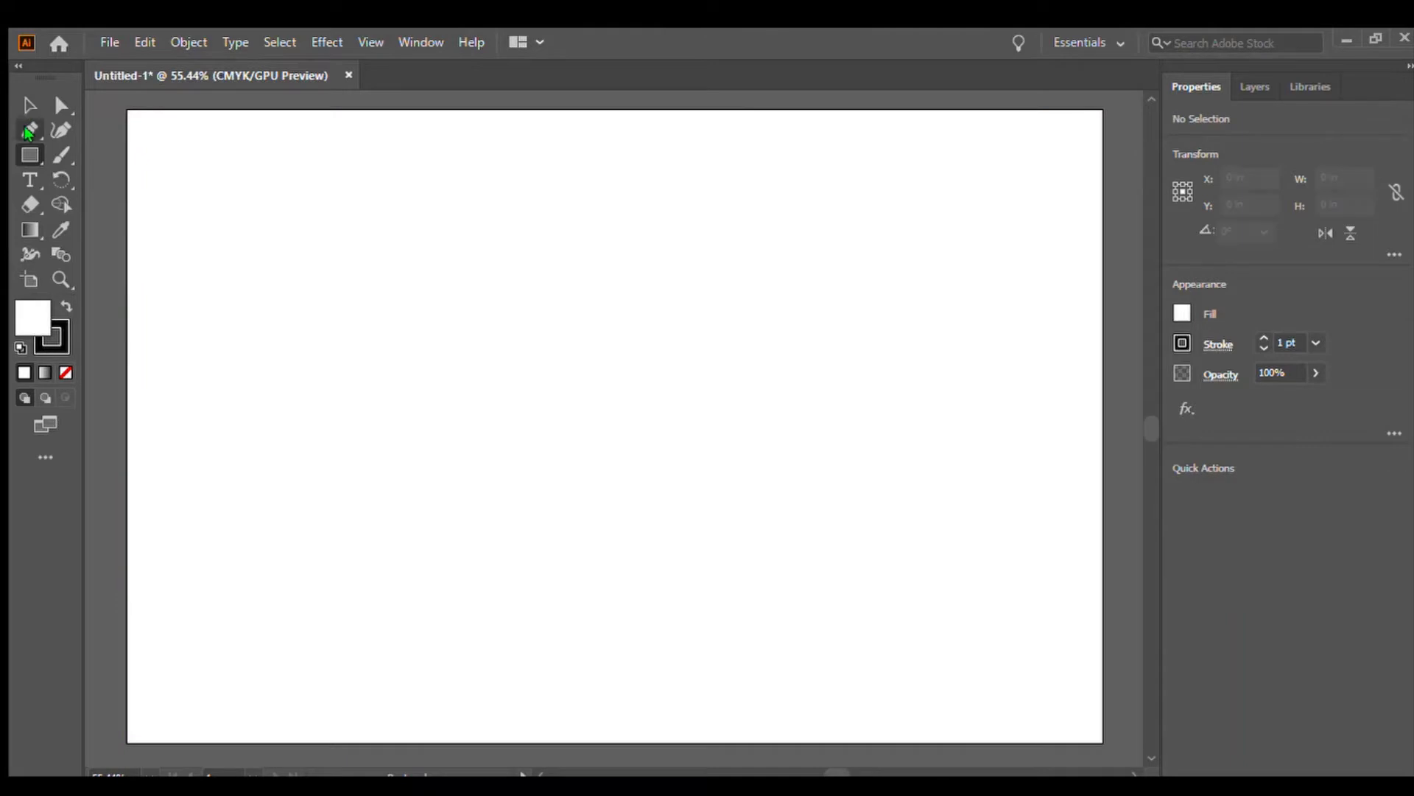
{"action": "left_click_drag", "start_coordinate": [129, 112], "coordinate": [1103, 743]}
{"action": "key", "text": "v"}
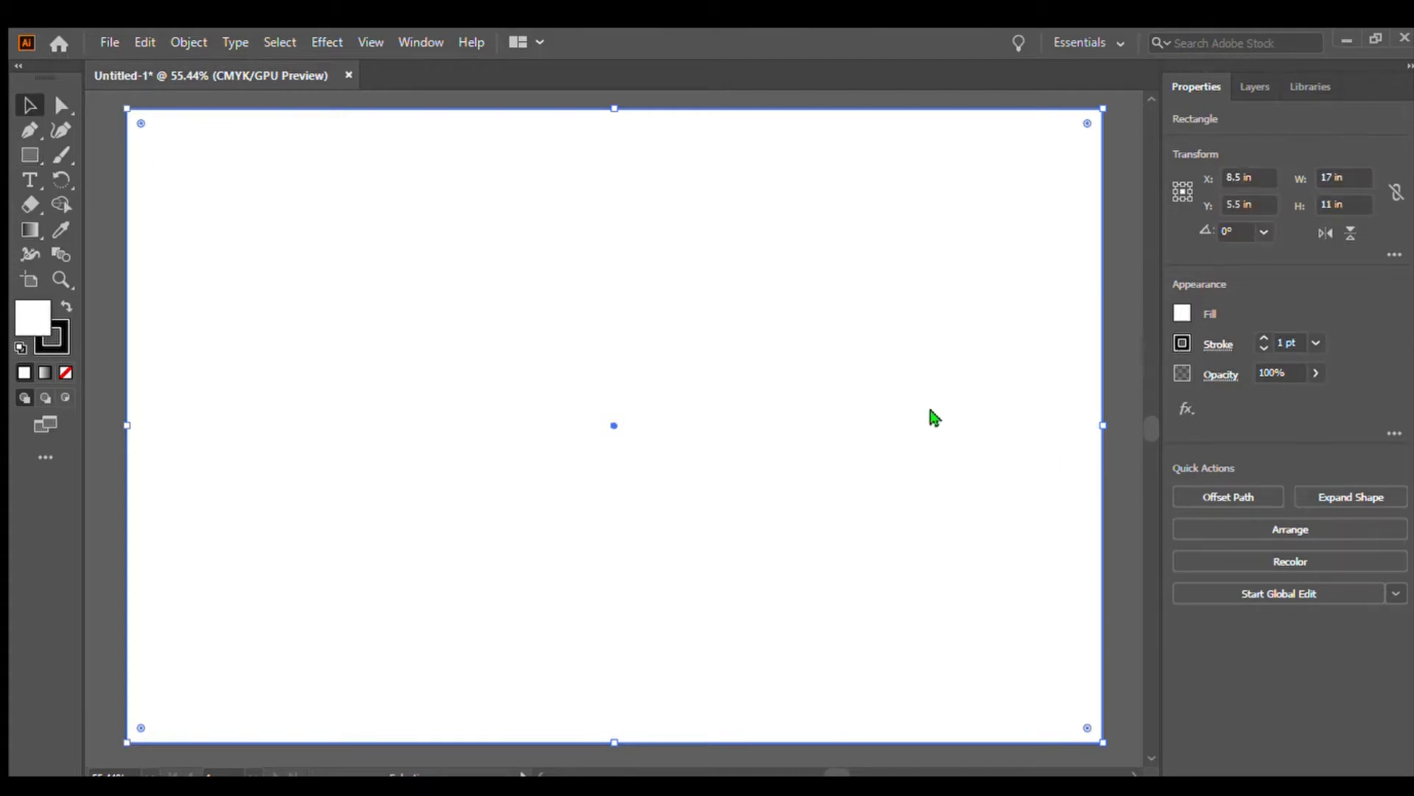
{"action": "key", "text": "/"}
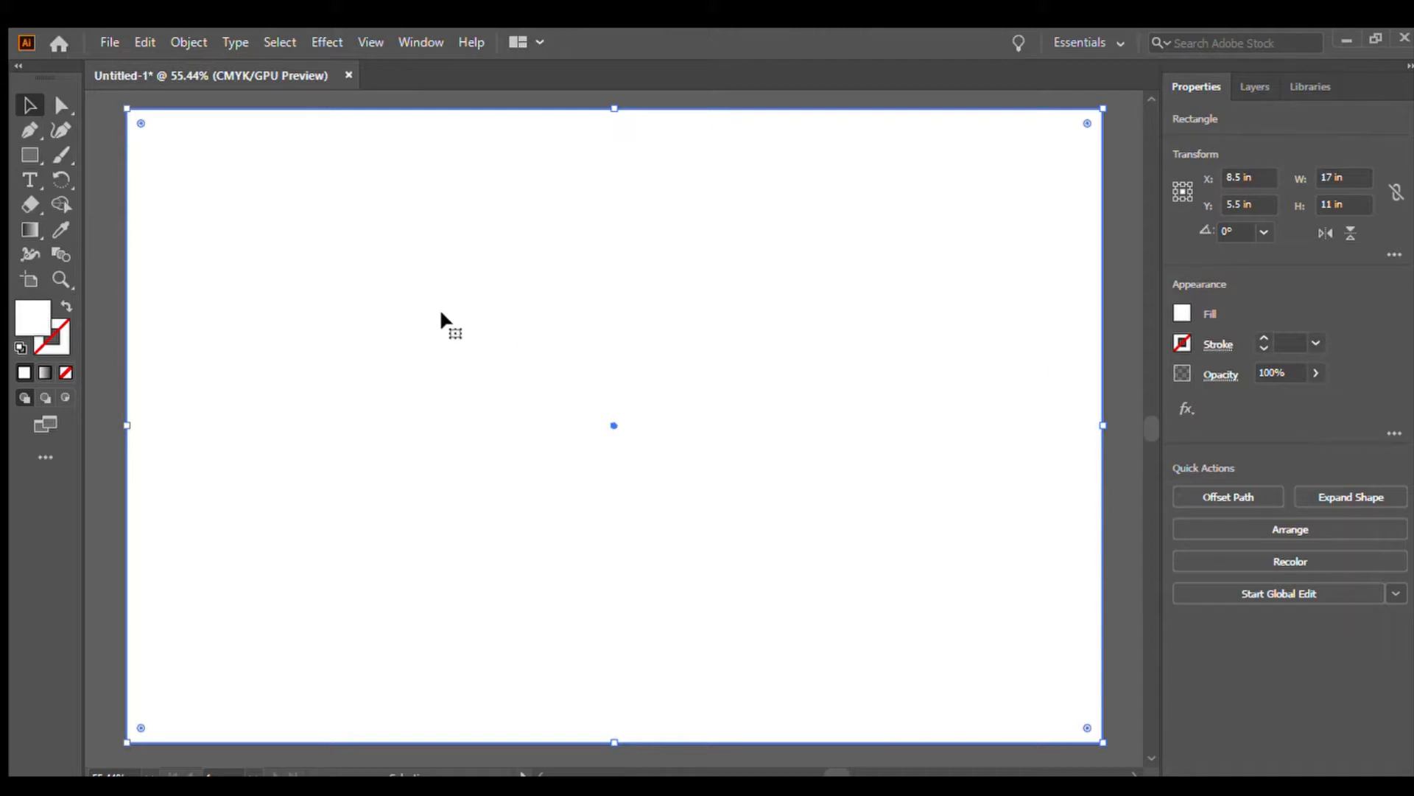
- Fill the background rectangle with a vertical linear gradient from white at its upper edge to turquoise in its lower part
{"action": "left_click", "coordinate": [28, 230]}
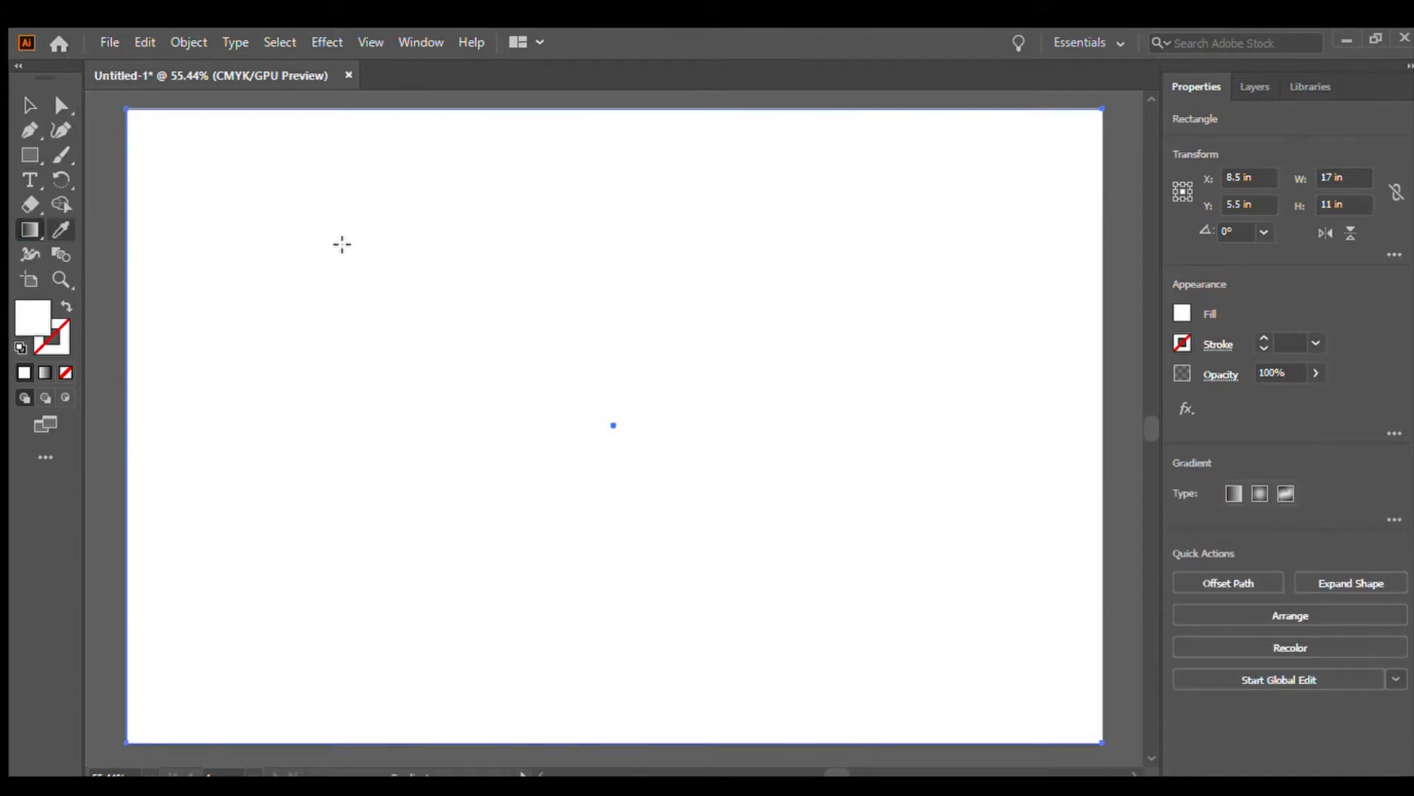
{"action": "left_click", "coordinate": [653, 253]}
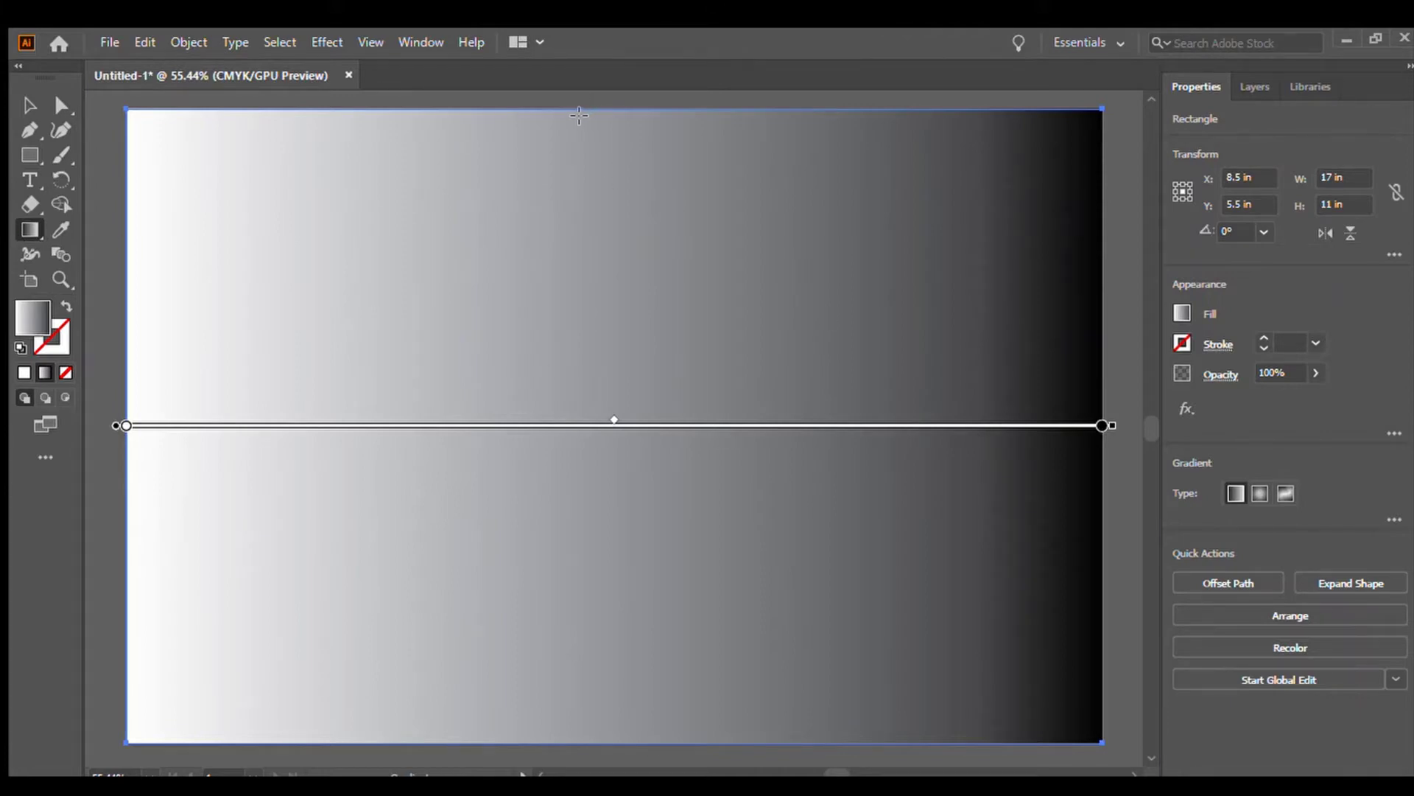
{"action": "mouse_move", "coordinate": [579, 114]}
{"action": "left_mouse_down"}
{"action": "mouse_move", "coordinate": [600, 626]}
{"action": "mouse_move", "coordinate": [587, 600]}
{"action": "left_mouse_up"}
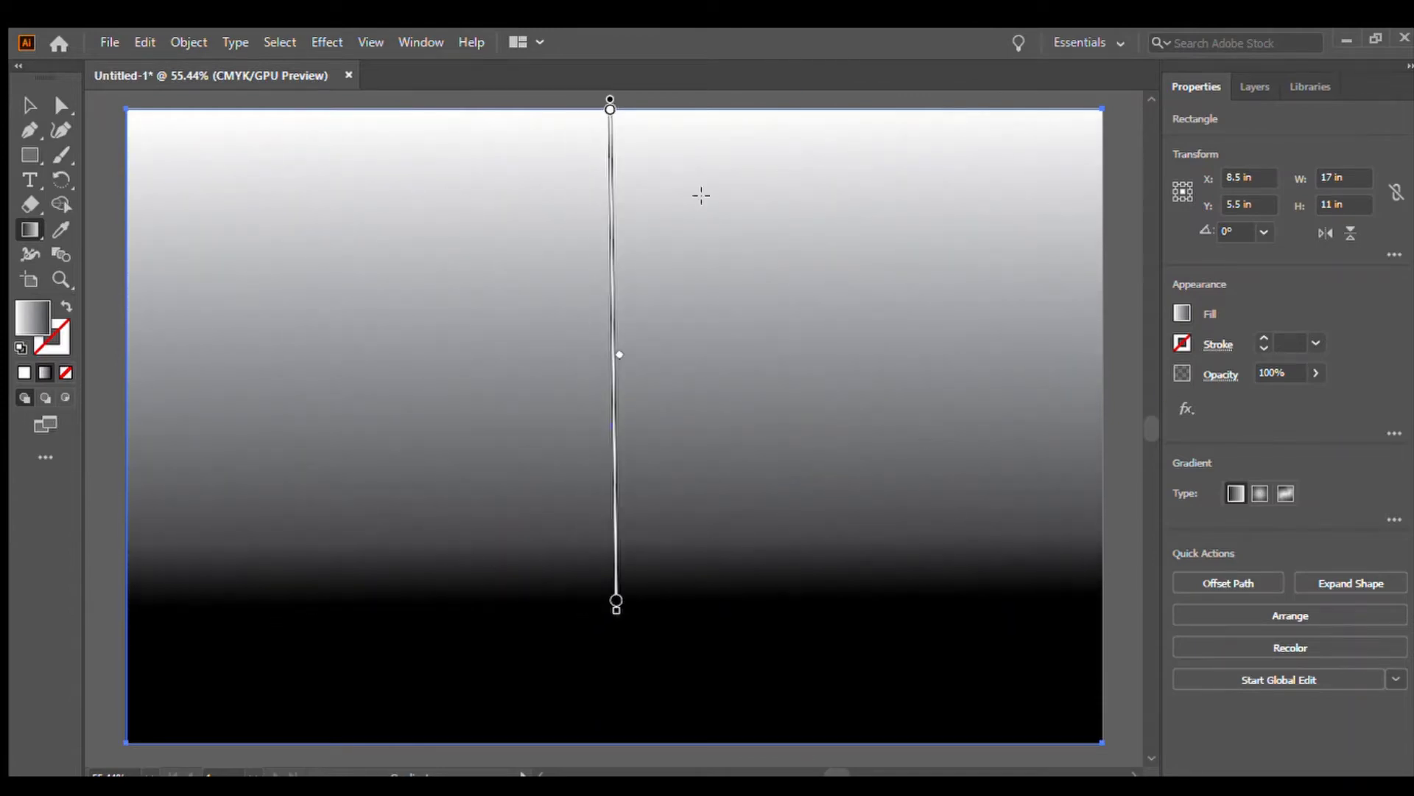
{"action": "left_click", "coordinate": [30, 106]}
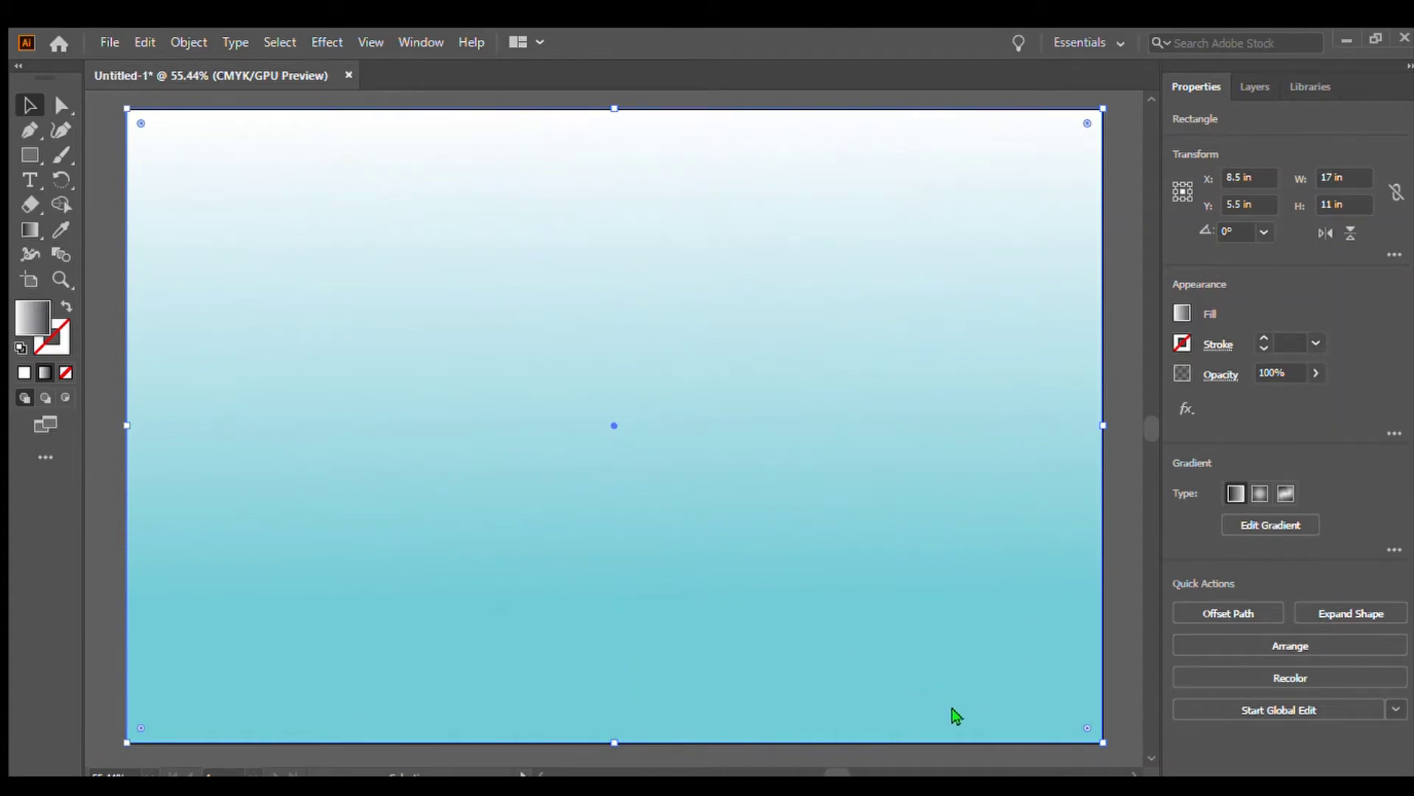
{"action": "left_click", "coordinate": [1107, 518]}
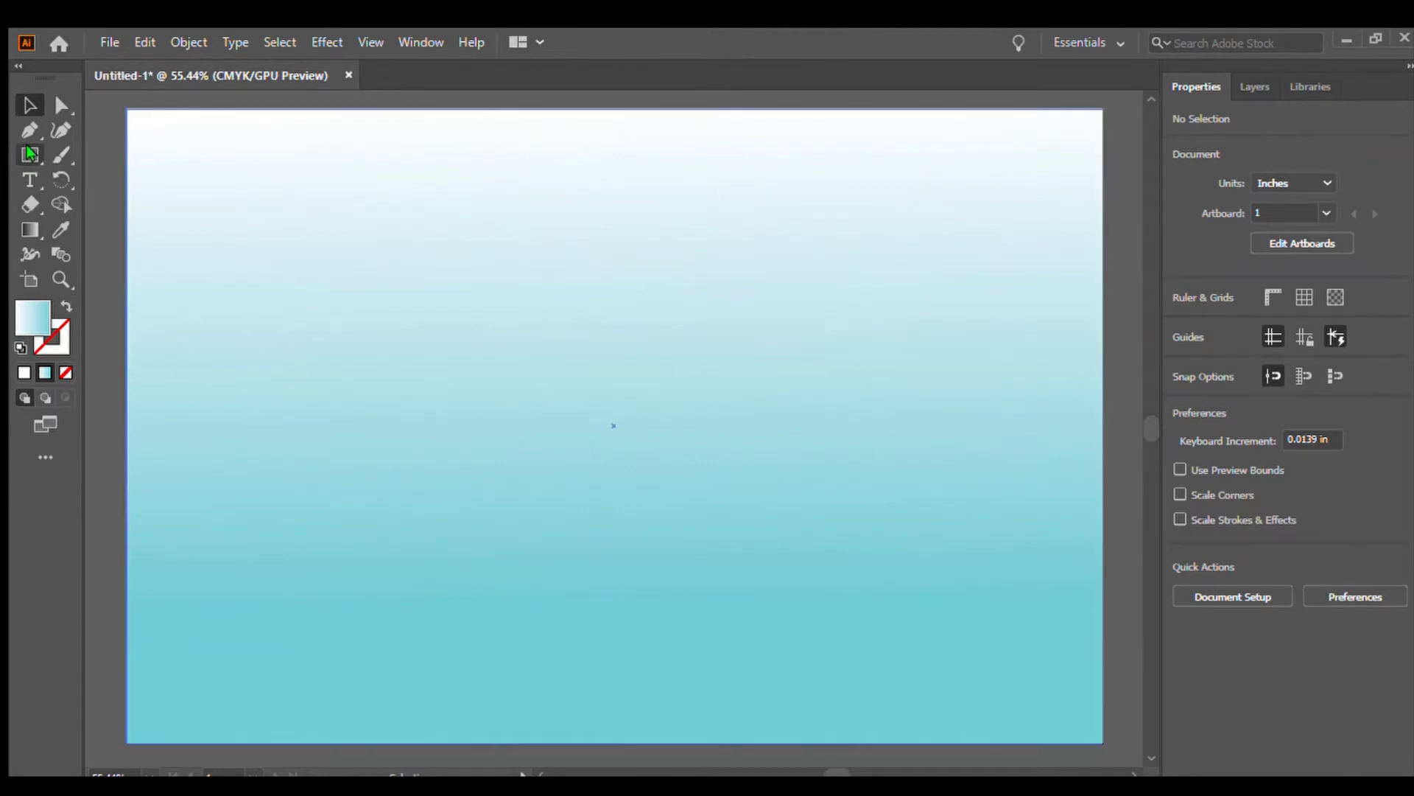
{"action": "left_click", "coordinate": [450, 424]}
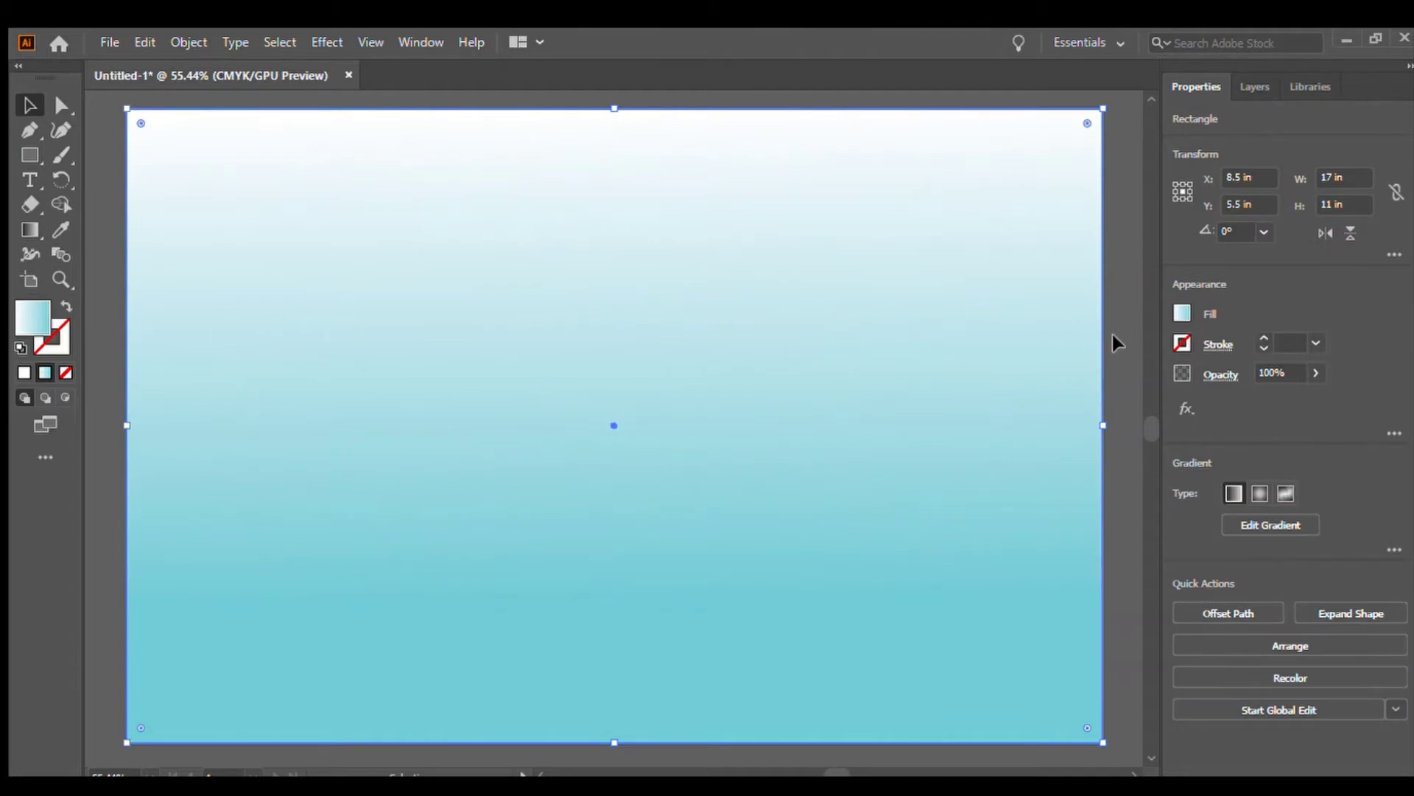
{"action": "left_click", "coordinate": [111, 248]}
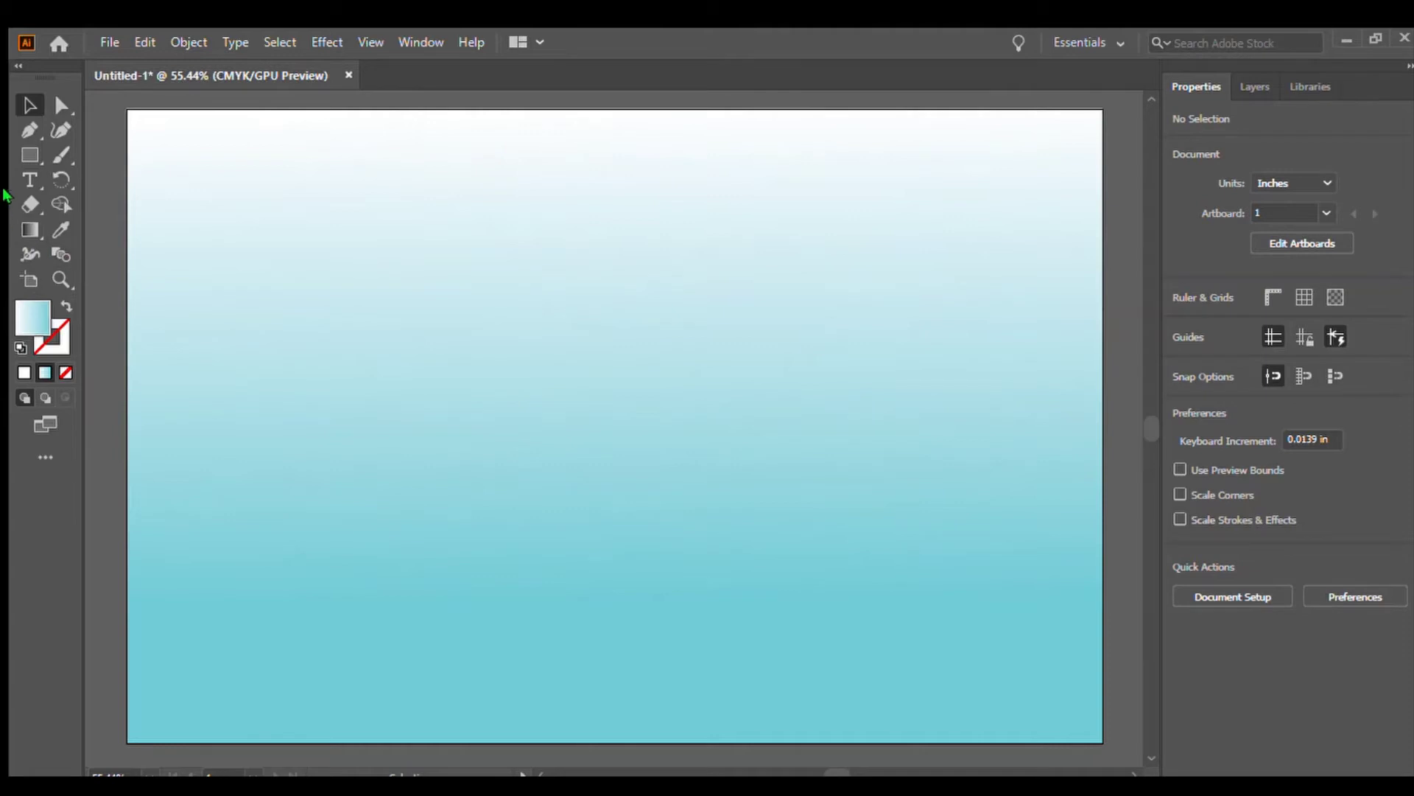
- Draw a rectangle about 5.36 × 3.26 in in the artboard's lower-left corner and fill it with dark brown
{"action": "left_click", "coordinate": [11, 146]}
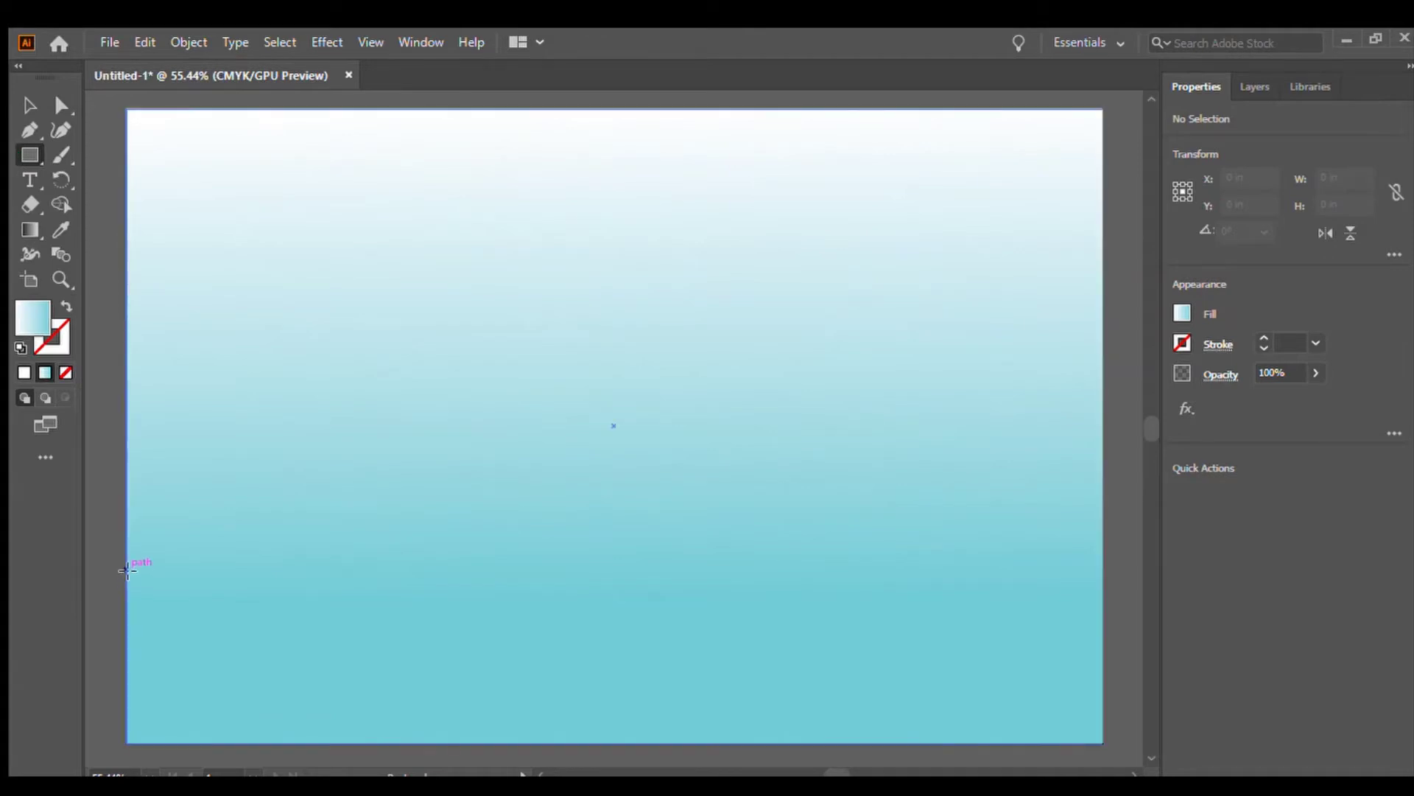
{"action": "left_click_drag", "start_coordinate": [127, 570], "coordinate": [433, 742]}
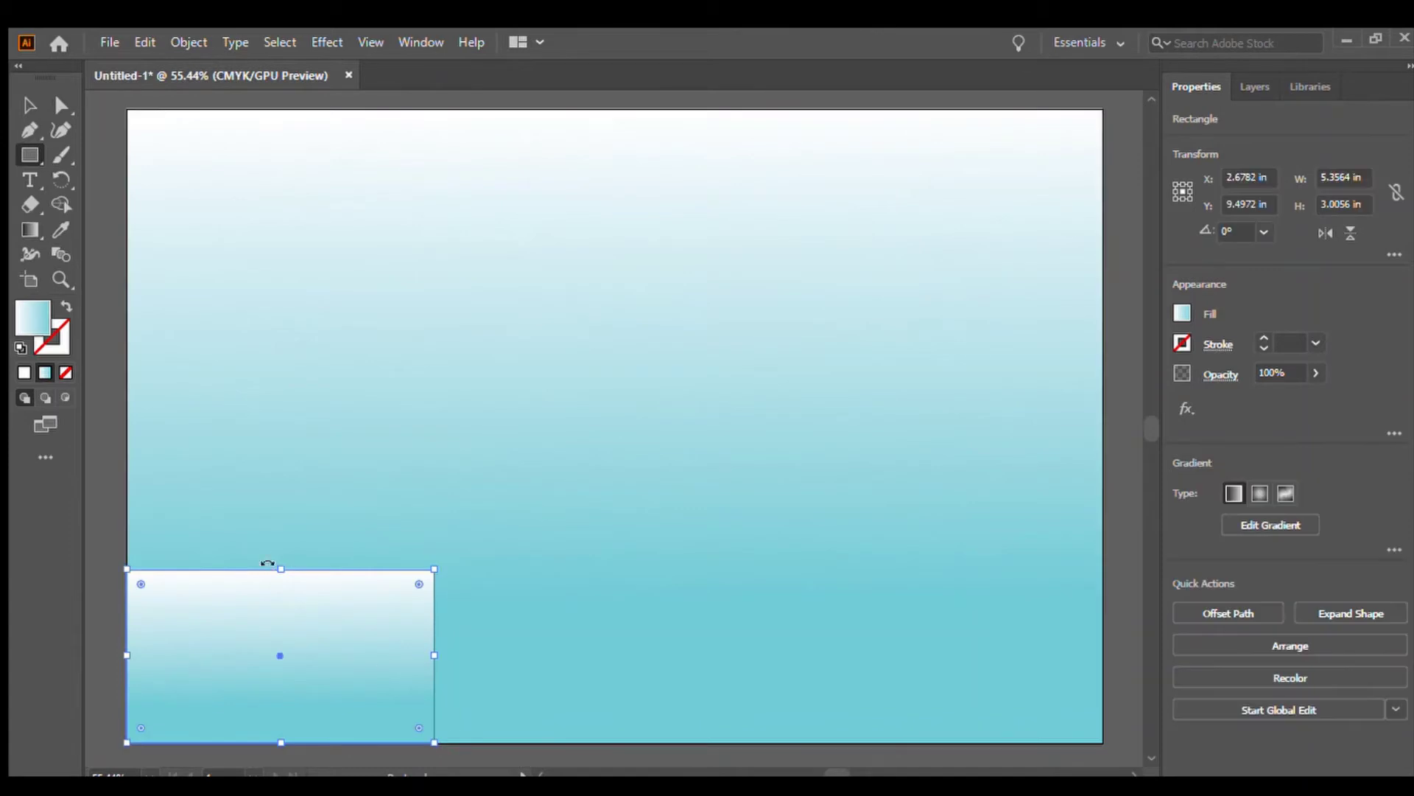
{"action": "left_click_drag", "start_coordinate": [281, 569], "coordinate": [280, 554]}
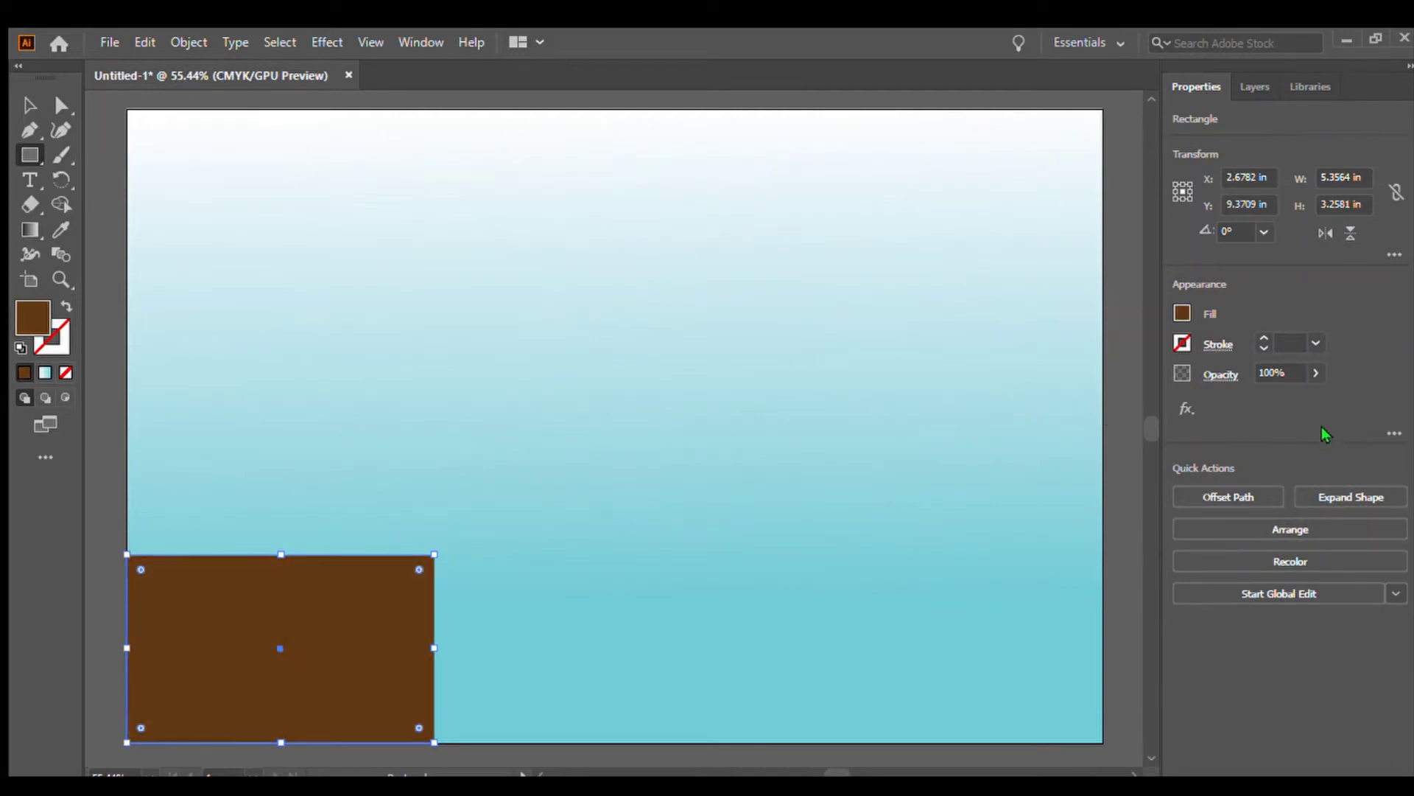
{"action": "left_click", "coordinate": [26, 107]}
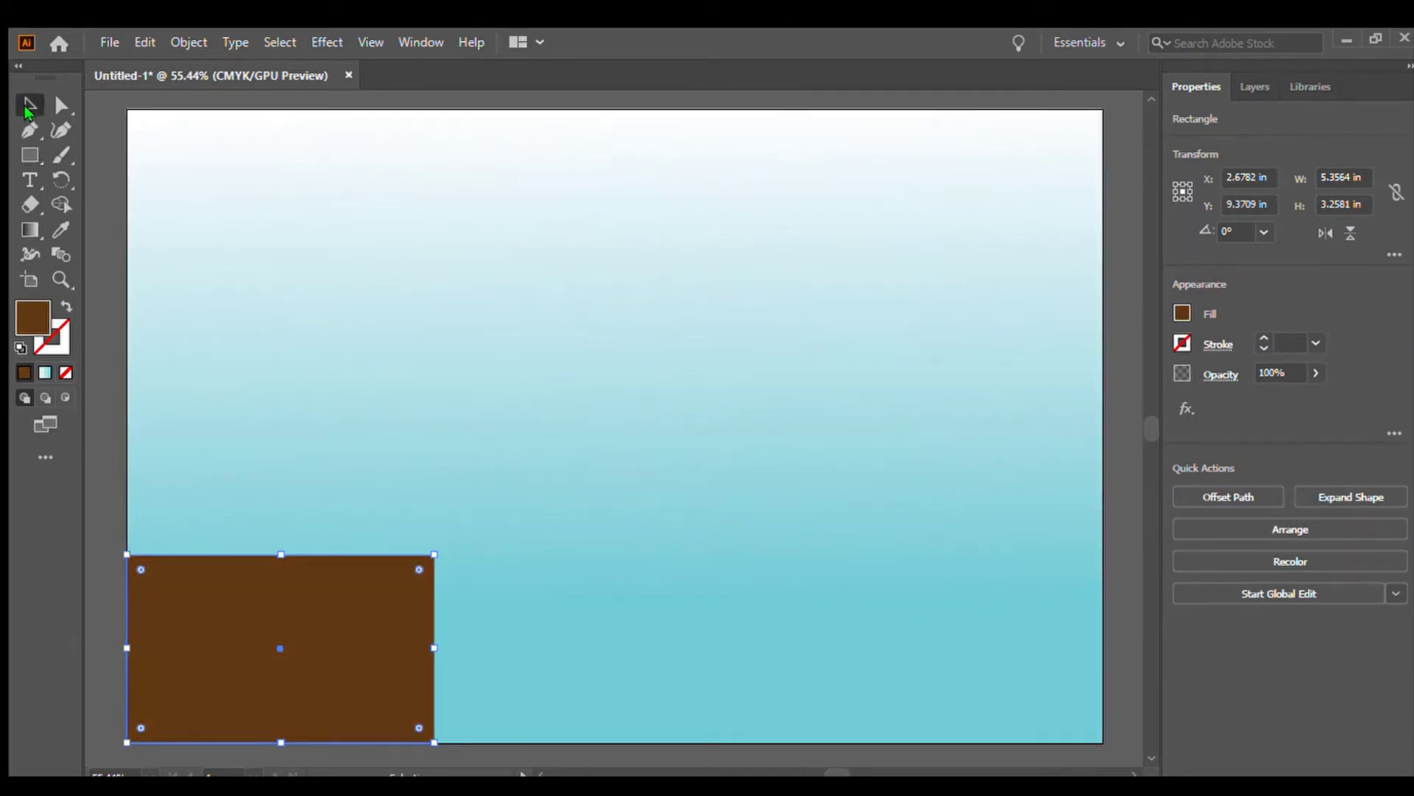
- Delete the brown rectangle from the artboard's lower-left corner
{"action": "left_click", "coordinate": [106, 188]}
{"action": "double_click", "coordinate": [341, 648]}
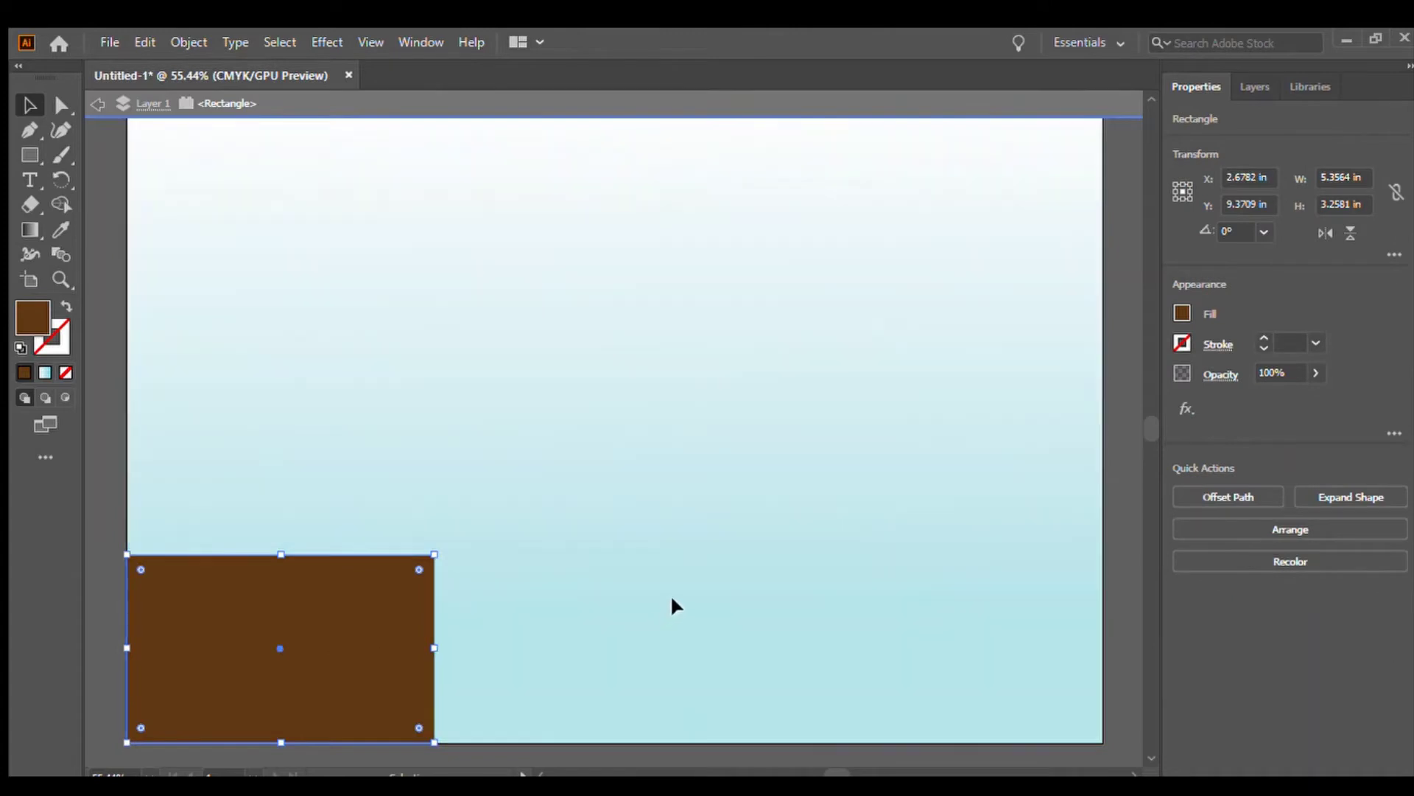
{"action": "left_click", "coordinate": [94, 104]}
{"action": "left_click", "coordinate": [400, 663]}
{"action": "key", "text": "Delete"}
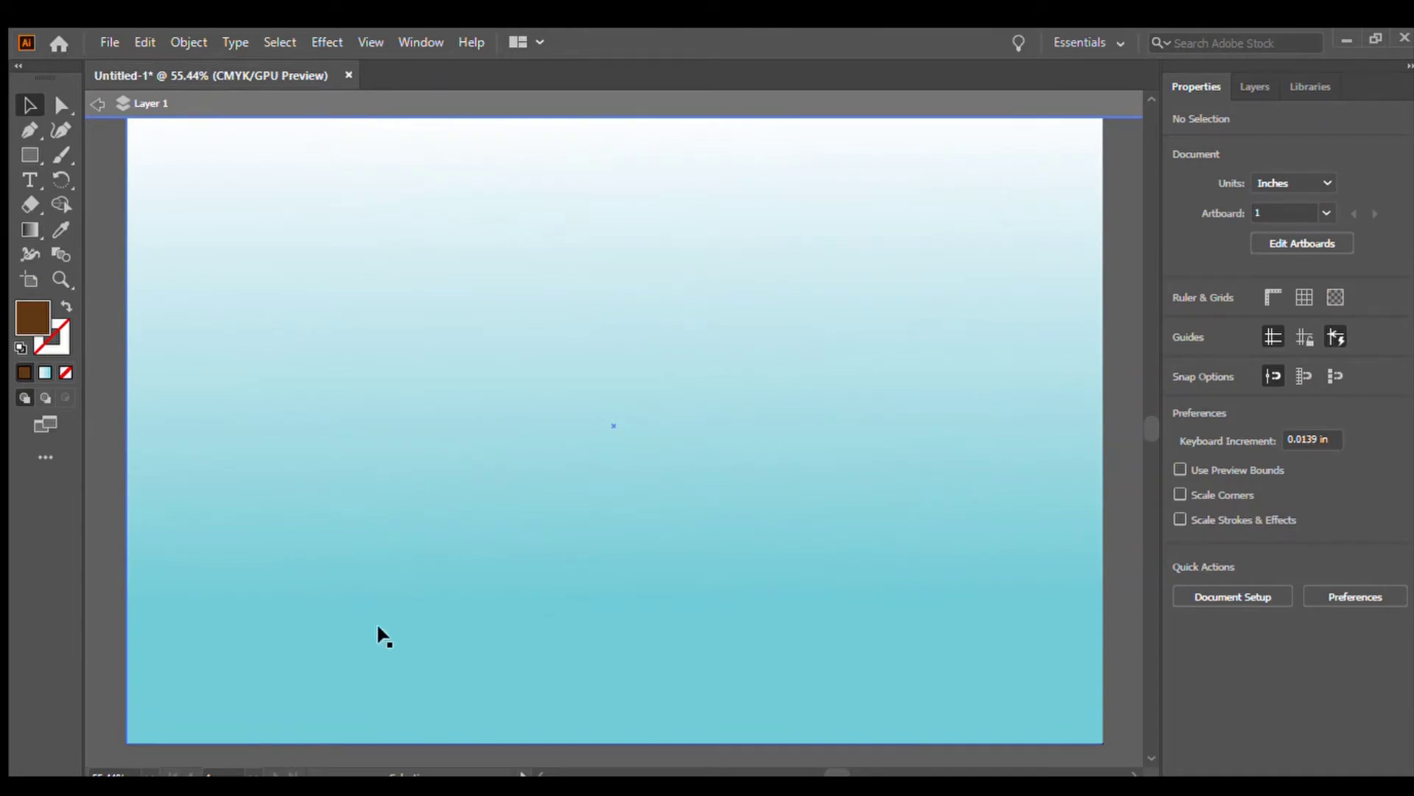
- Draw a brown mountain outline with the Curvature tool, rising from the artboard's lower-left corner over a central peak and partway down the right slope
{"action": "left_click", "coordinate": [36, 144]}
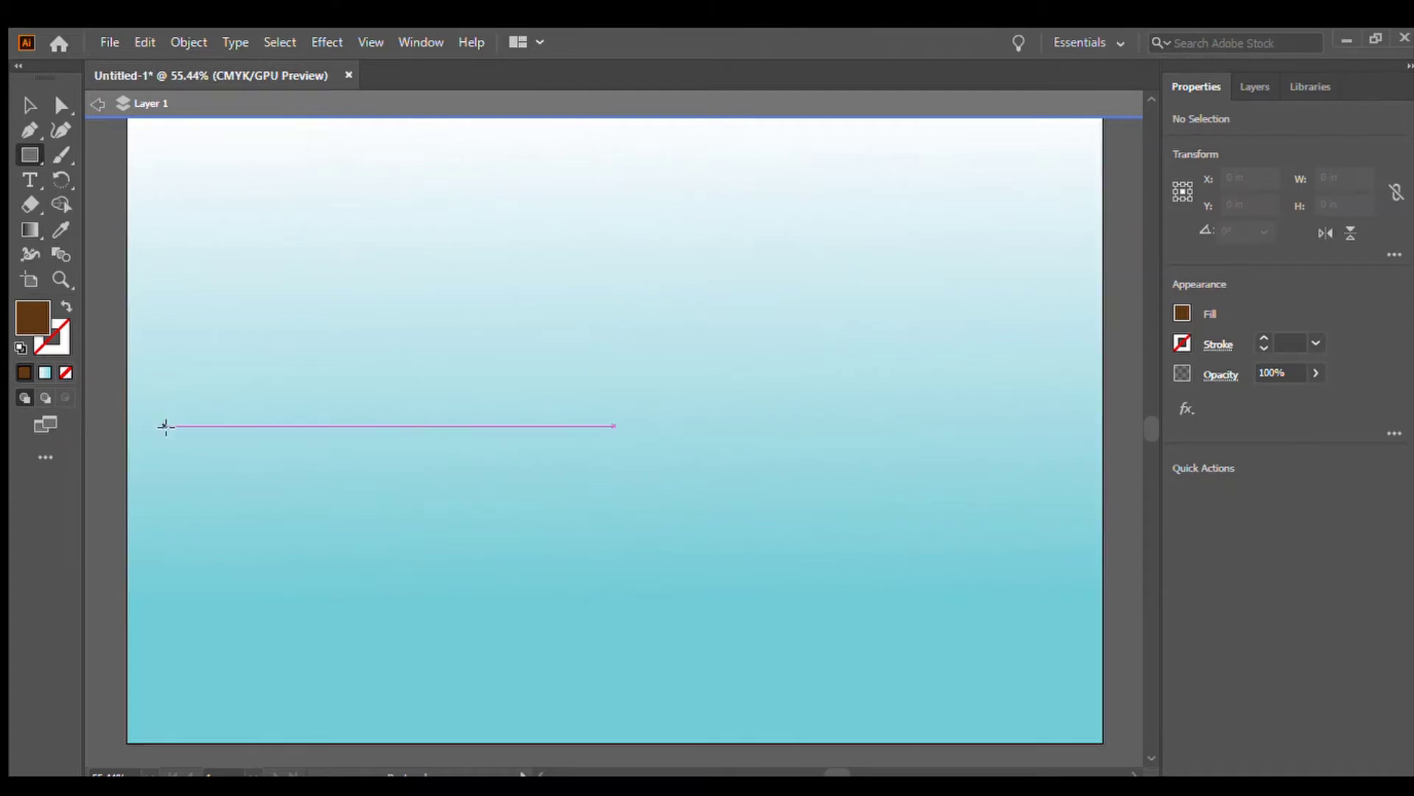
{"action": "left_click", "coordinate": [62, 127]}
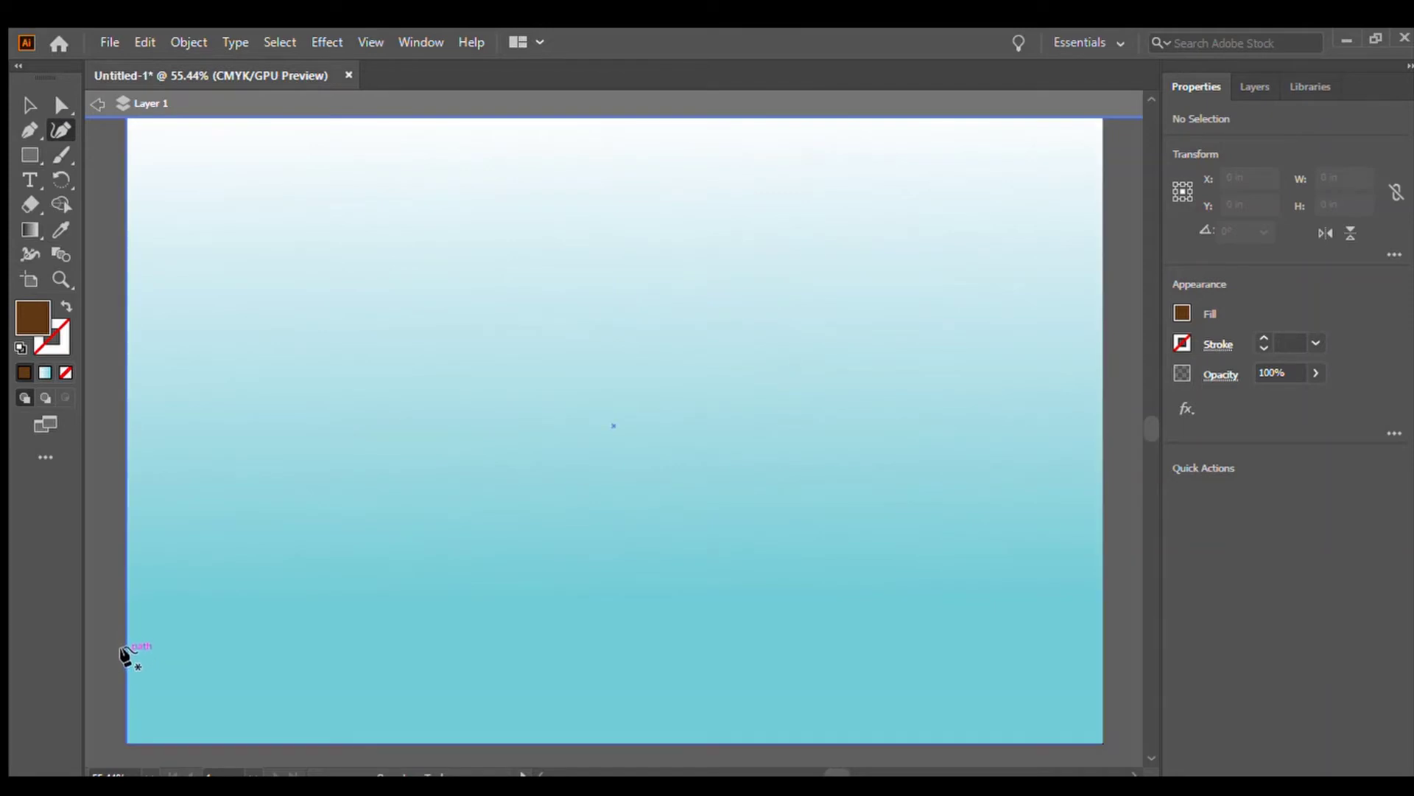
{"action": "left_click", "coordinate": [140, 694]}
{"action": "left_click", "coordinate": [157, 672]}
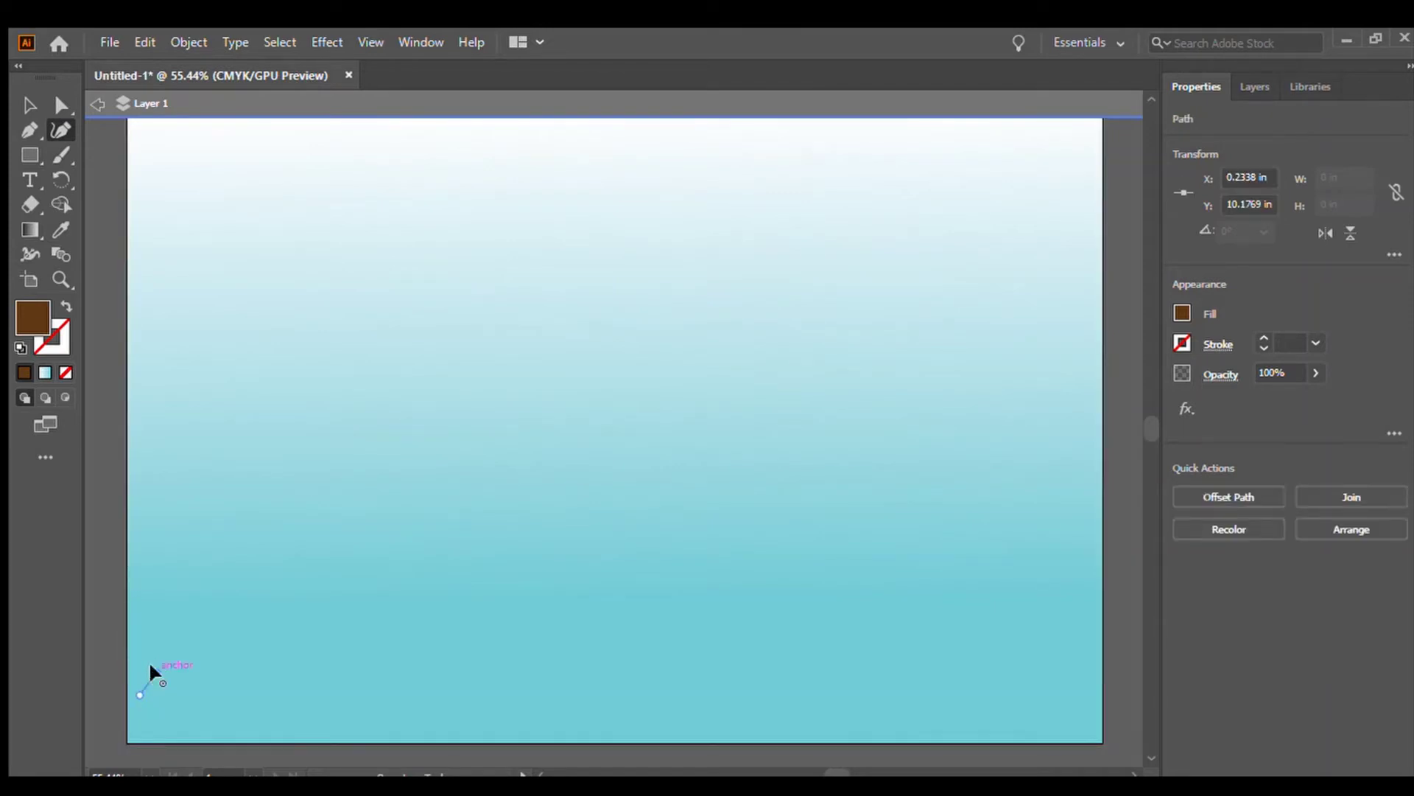
{"action": "left_click", "coordinate": [215, 638]}
{"action": "left_click", "coordinate": [276, 574]}
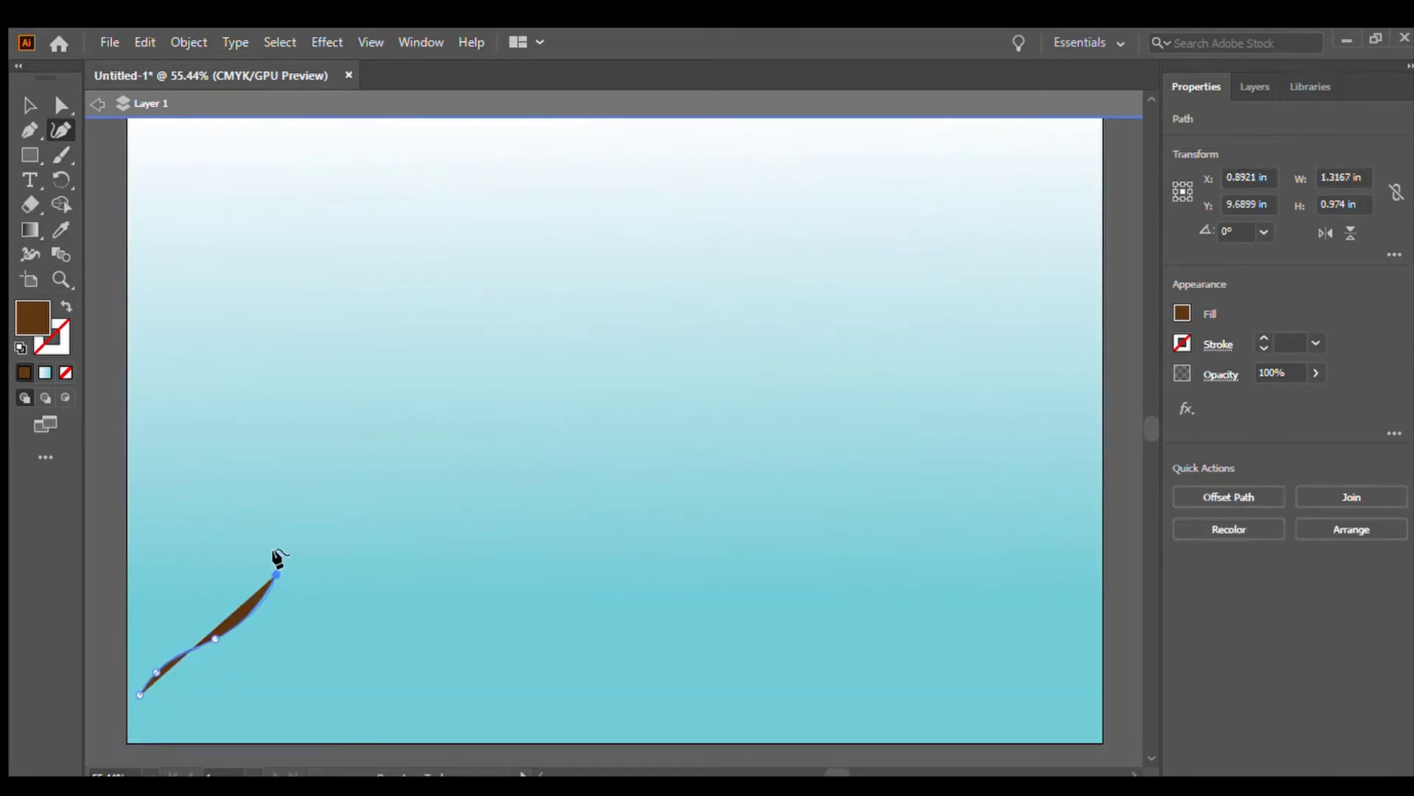
{"action": "left_click", "coordinate": [333, 500]}
{"action": "left_click", "coordinate": [459, 376]}
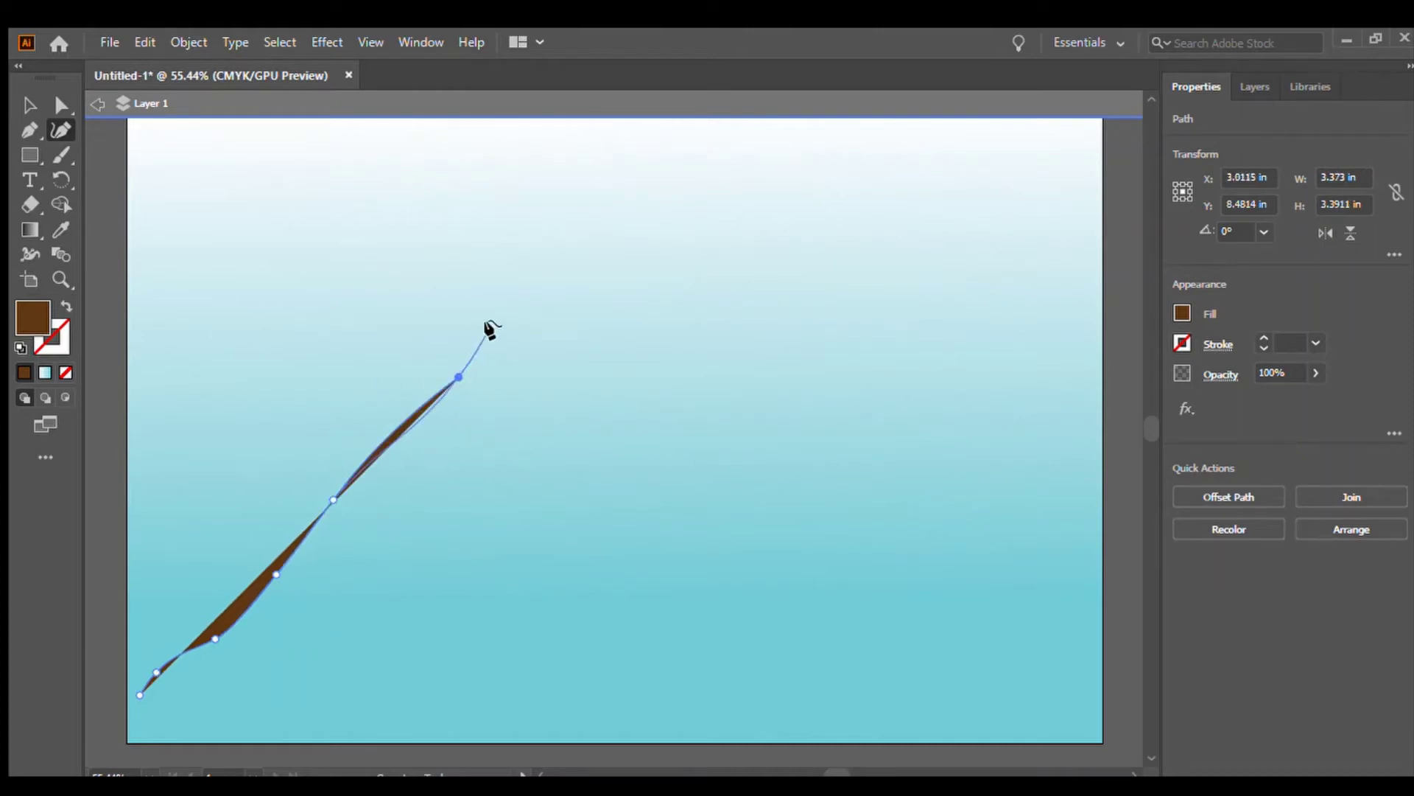
{"action": "left_click", "coordinate": [558, 246]}
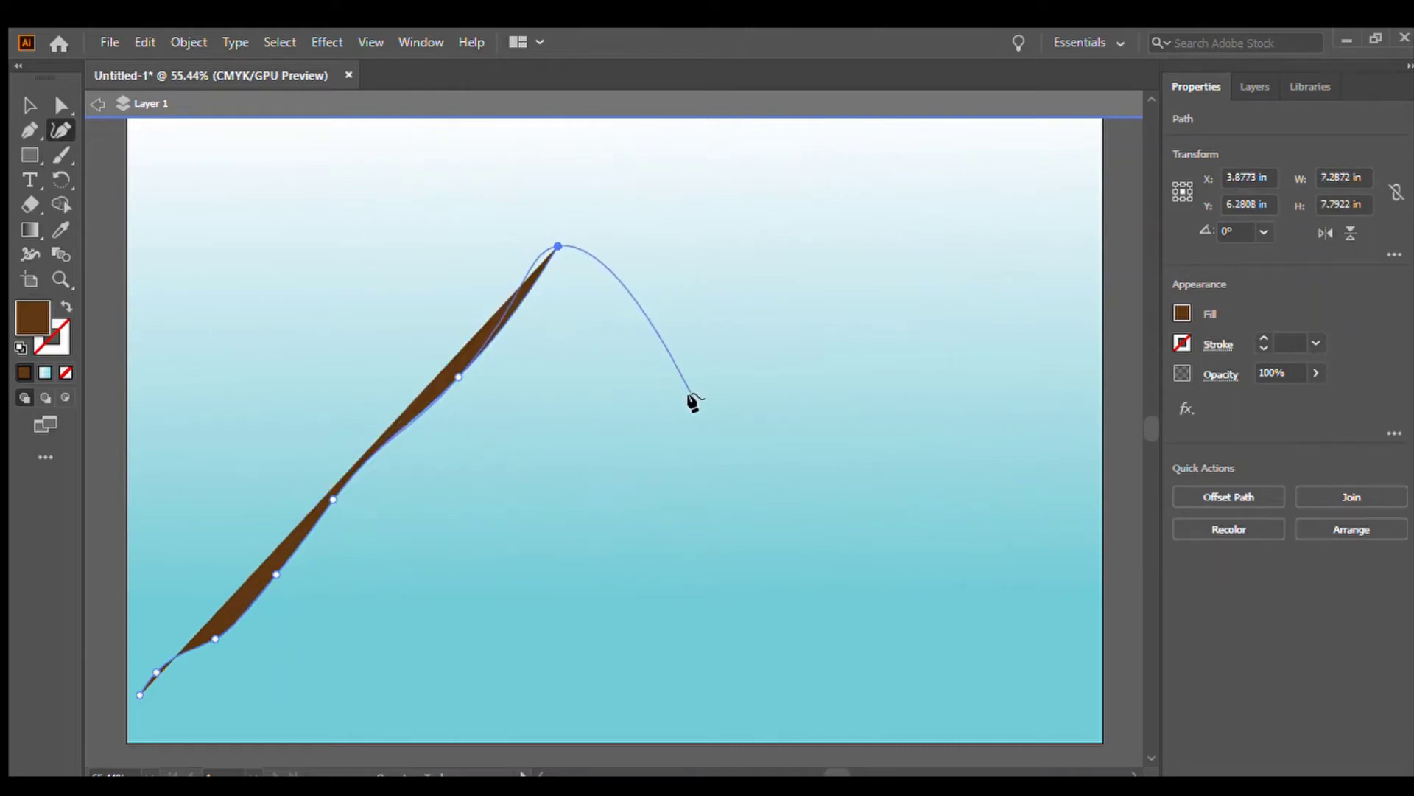
{"action": "left_click", "coordinate": [865, 555]}
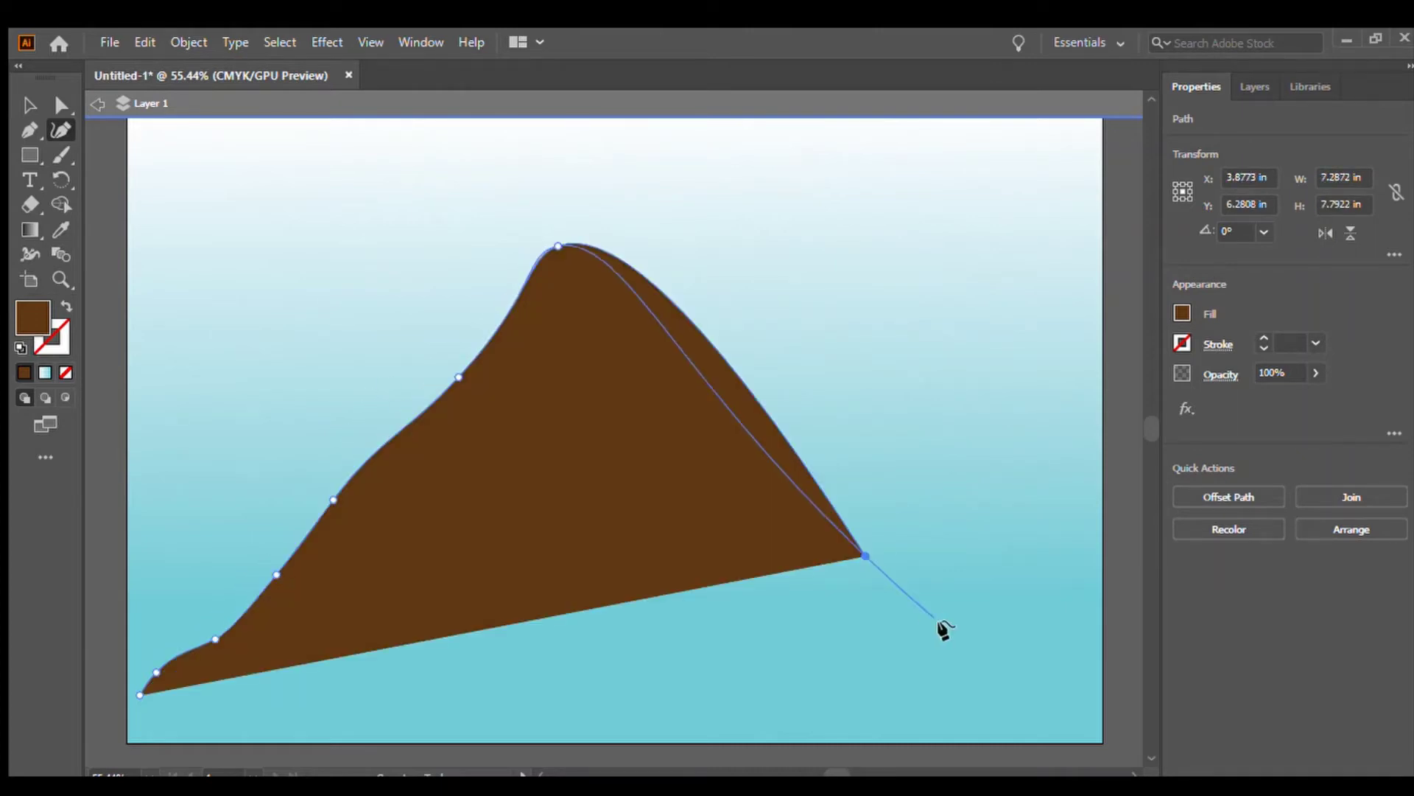
- Reselect the mountain path and extend its right slope to the artboard's lower-right corner with the Curvature tool
{"action": "left_click", "coordinate": [1092, 739], "text": "ctrl"}
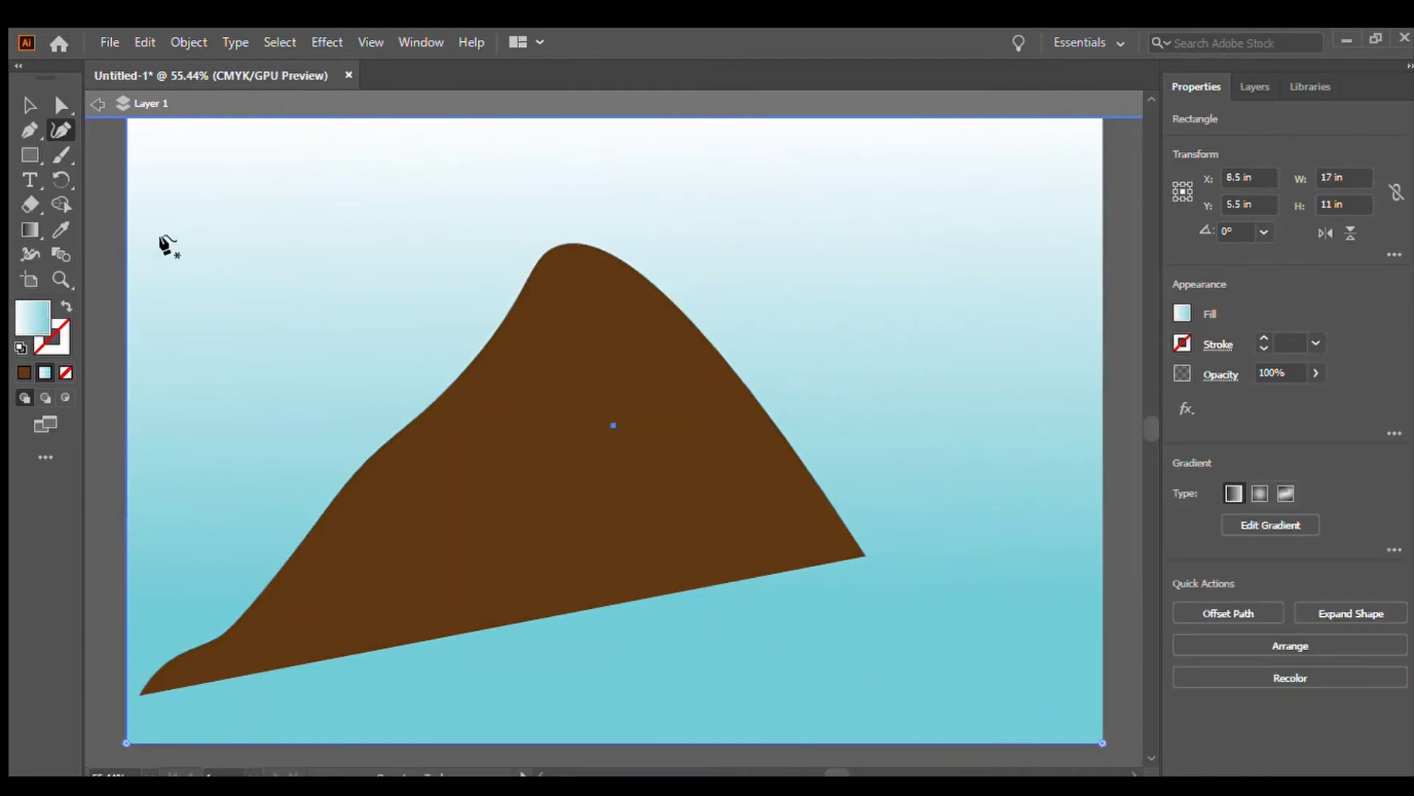
{"action": "left_click", "coordinate": [30, 105]}
{"action": "left_click", "coordinate": [596, 473]}
{"action": "left_click", "coordinate": [62, 129]}
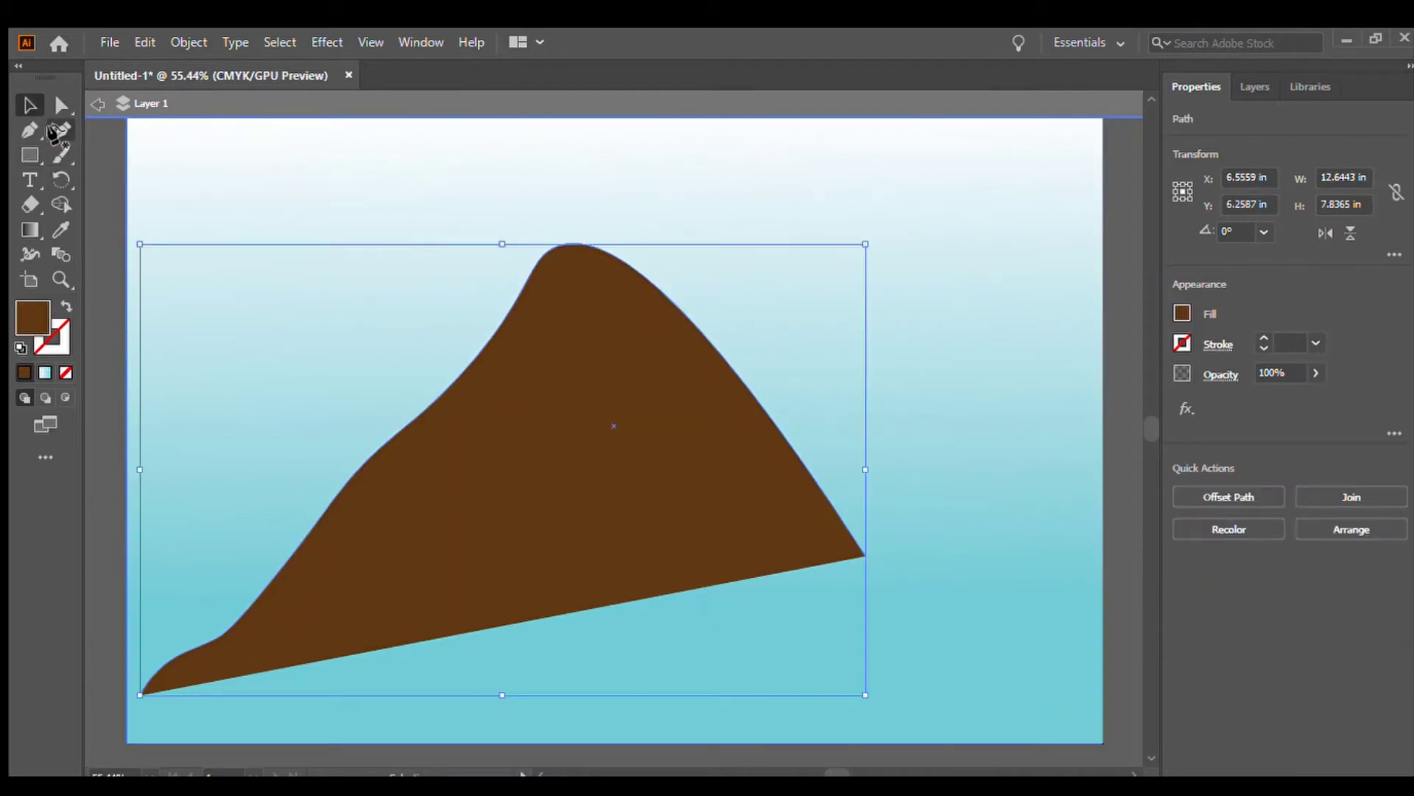
{"action": "left_click", "coordinate": [1083, 733]}
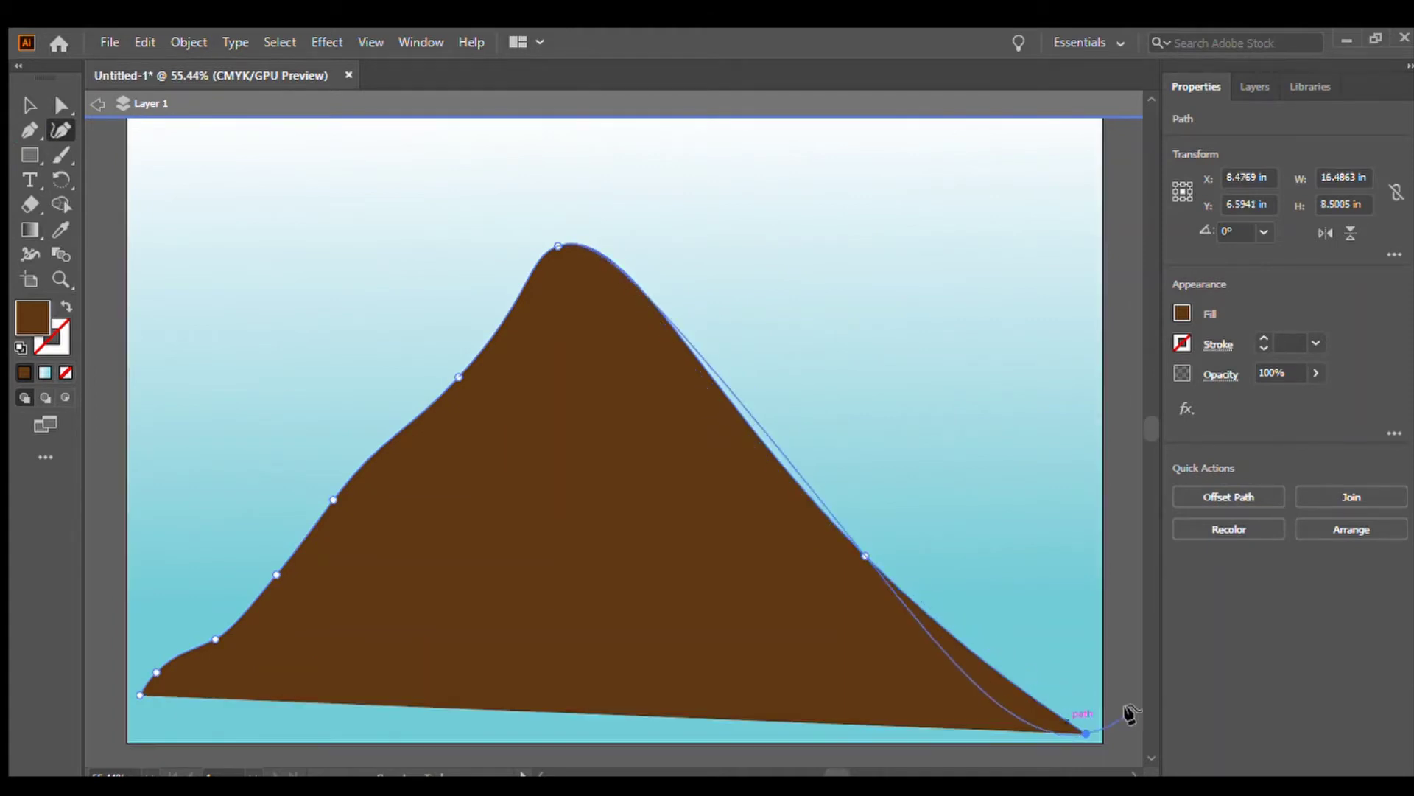
- Stretch the mountain's base downward past the artboard's lower edge, to a height of about 8.66 in, and deselect the shape
{"action": "left_click", "coordinate": [29, 105]}
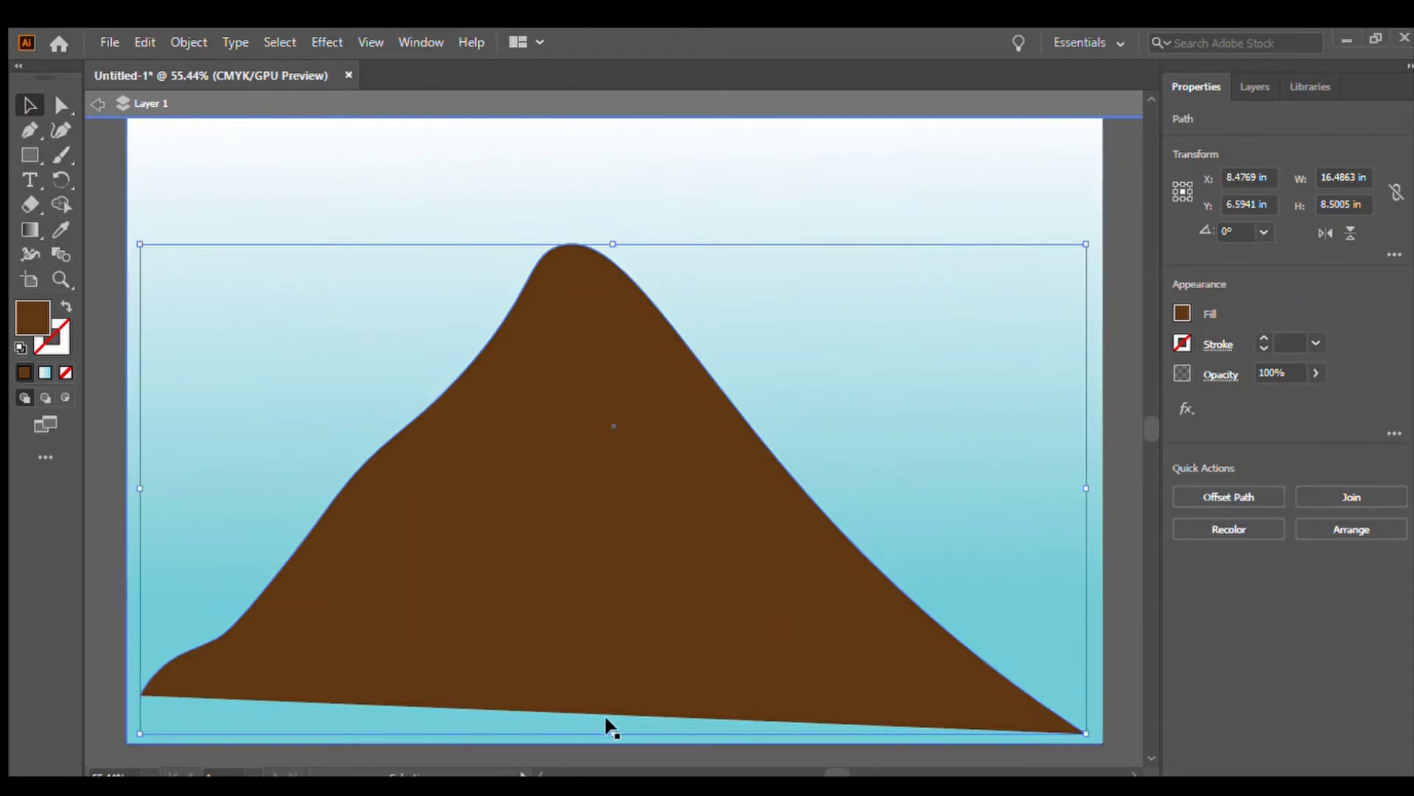
{"action": "left_click_drag", "start_coordinate": [615, 734], "coordinate": [613, 589]}
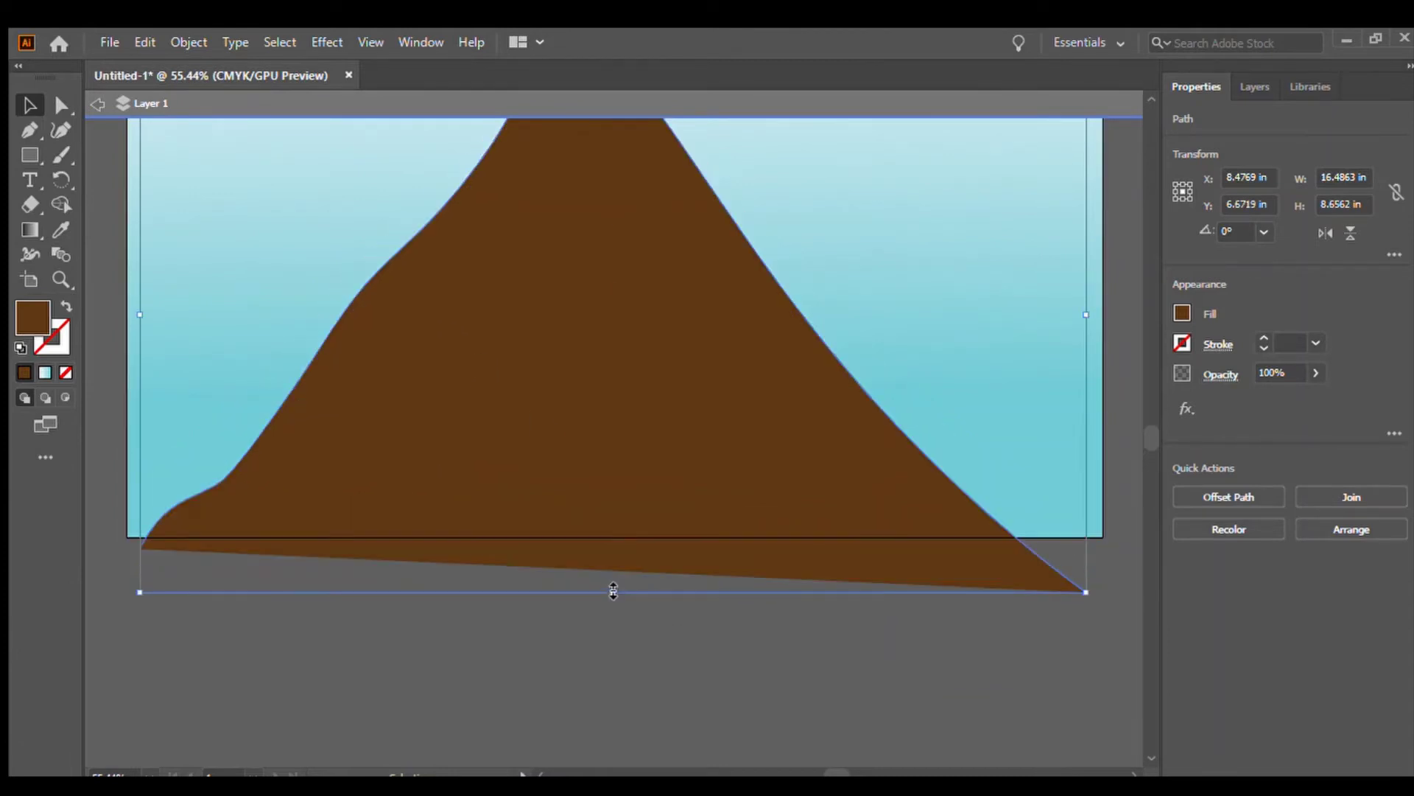
{"action": "left_click", "coordinate": [609, 587]}
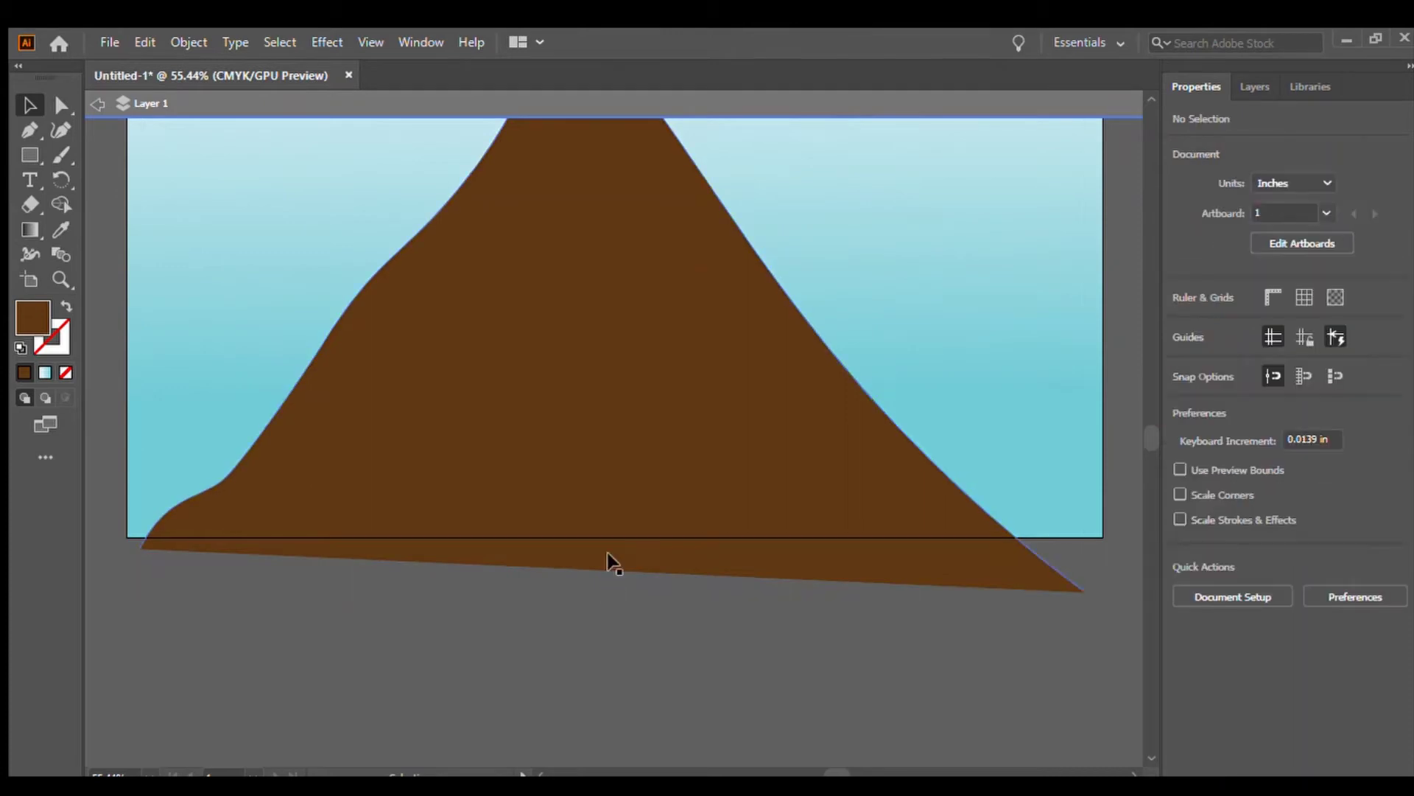
- Stretch the mountain's base further down so both of its slopes extend past the artboard's lower edge, and deselect it
{"action": "left_click", "coordinate": [623, 491]}
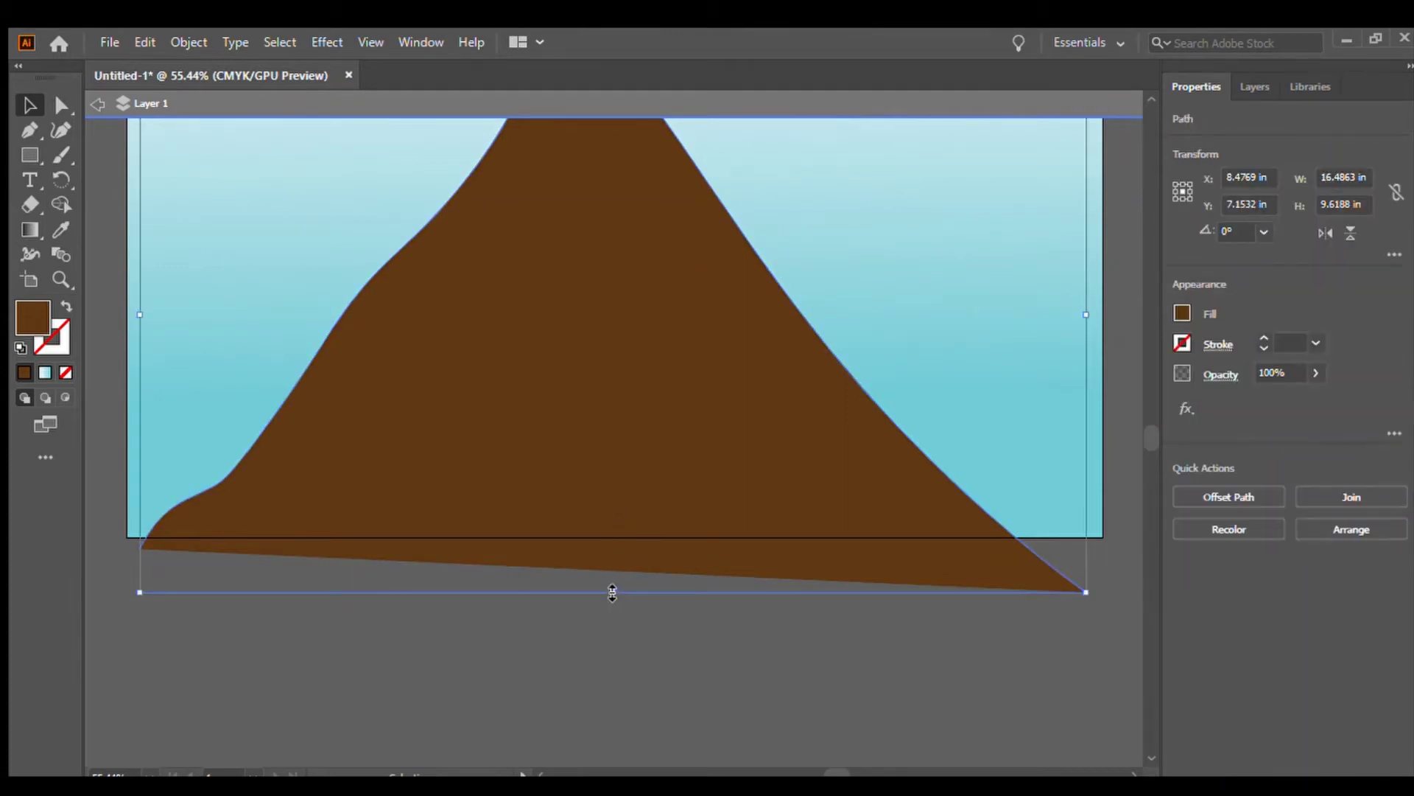
{"action": "left_click_drag", "start_coordinate": [612, 593], "coordinate": [613, 624]}
{"action": "left_click", "coordinate": [634, 738]}
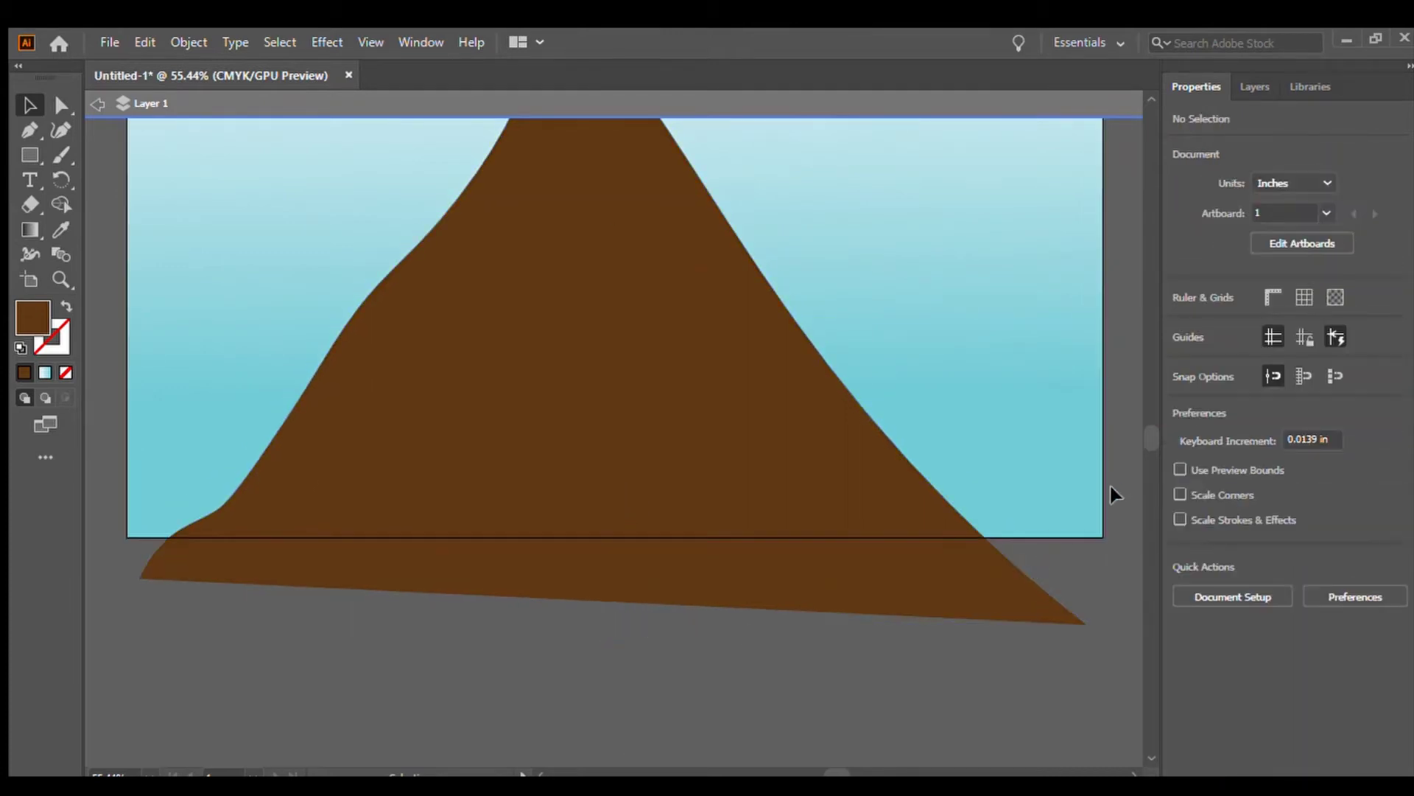
- Draw a rectangle about 17.69 by 1.64 in over the mountain's overhang, align it to the artboard's lower edge and fill it white
{"action": "left_click", "coordinate": [30, 155]}
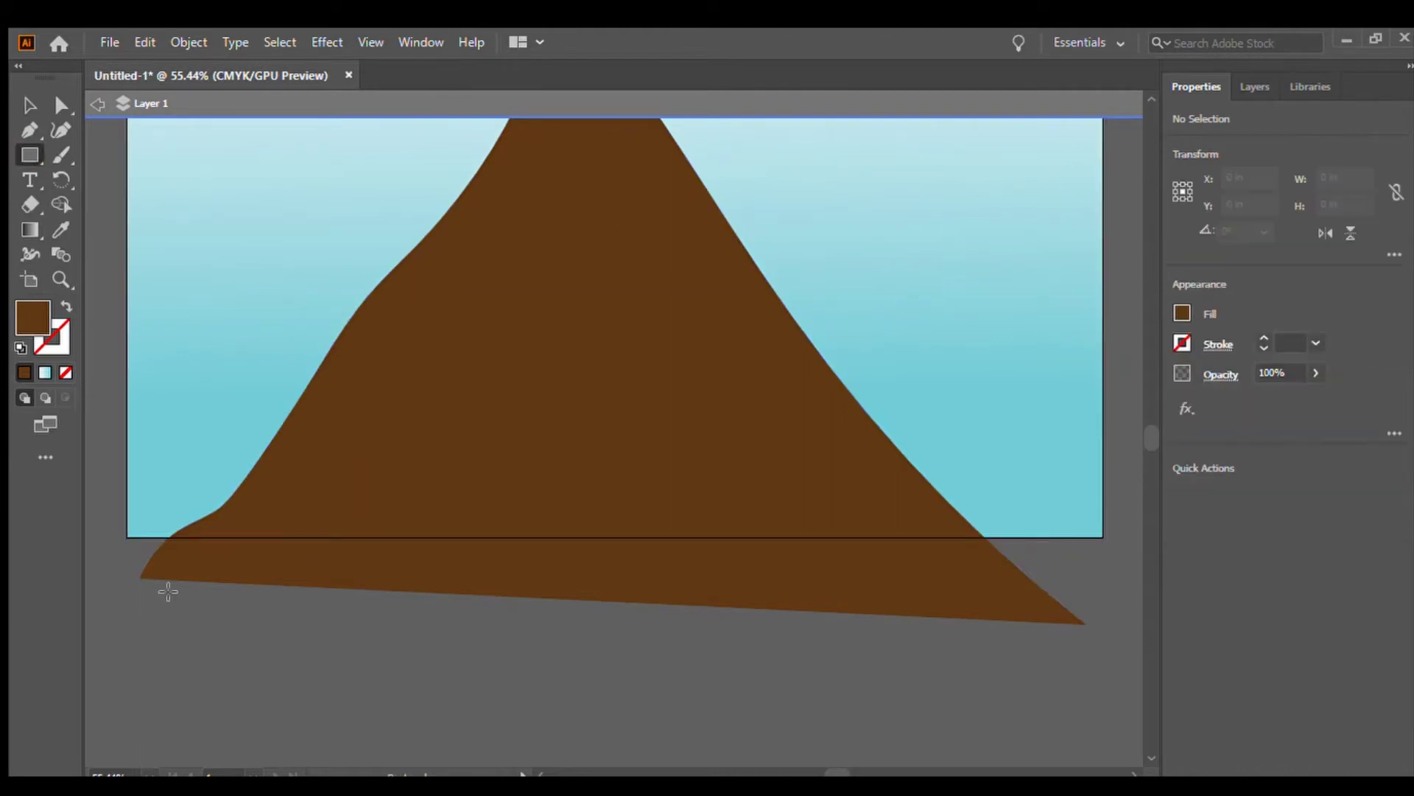
{"action": "left_click_drag", "start_coordinate": [104, 543], "coordinate": [1120, 635]}
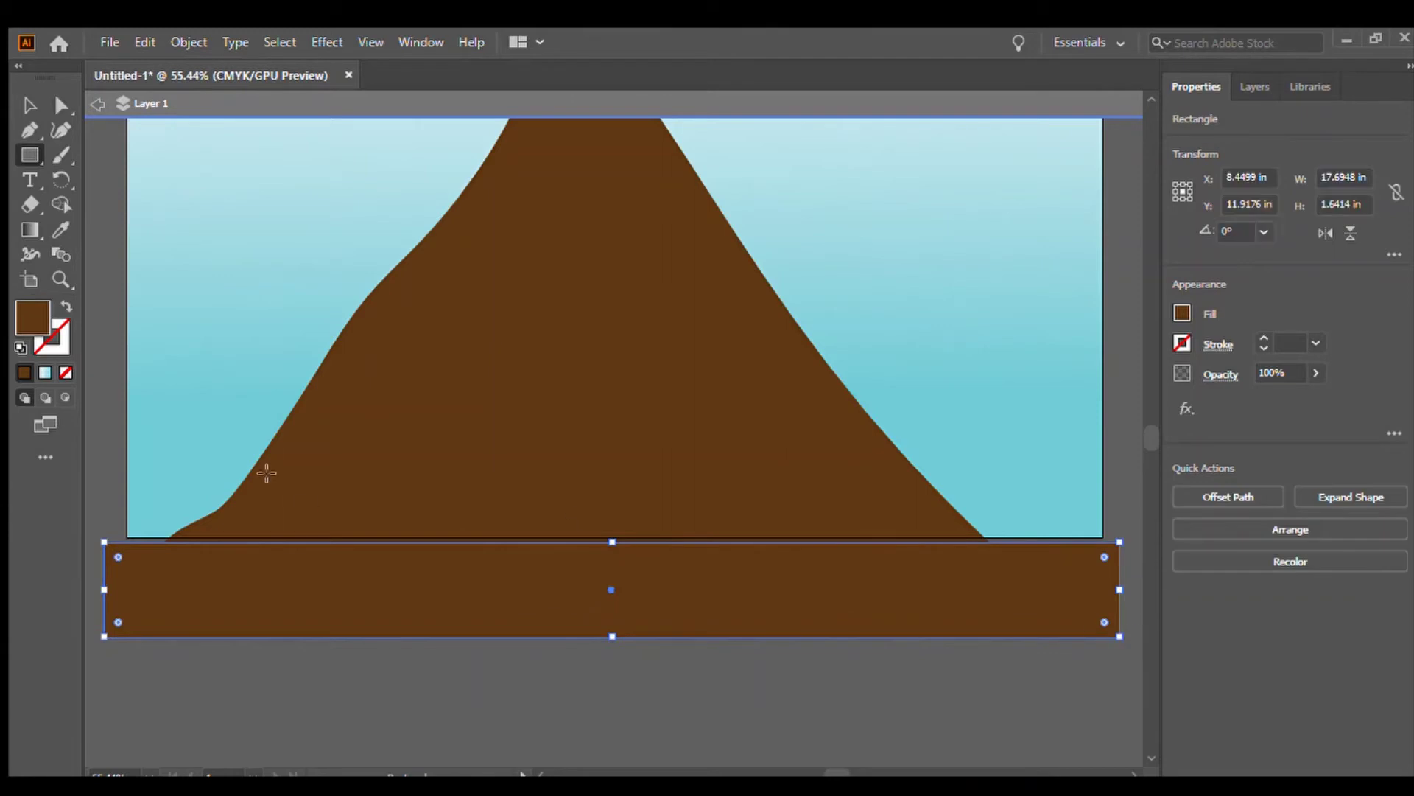
{"action": "left_click", "coordinate": [24, 101]}
{"action": "mouse_move", "coordinate": [530, 606]}
{"action": "left_mouse_down"}
{"action": "mouse_move", "coordinate": [523, 575]}
{"action": "mouse_move", "coordinate": [520, 587]}
{"action": "left_mouse_up"}
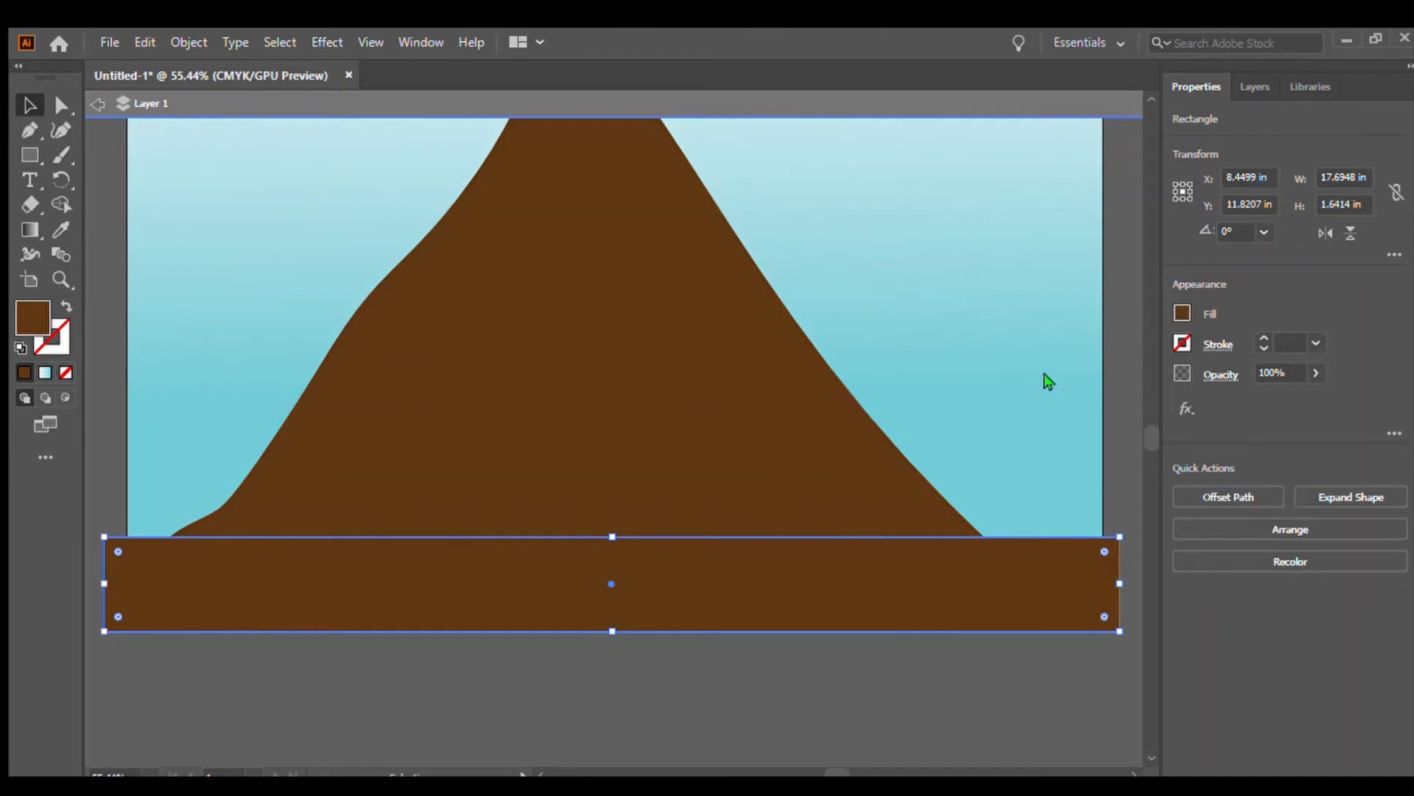
{"action": "left_click", "coordinate": [943, 687]}
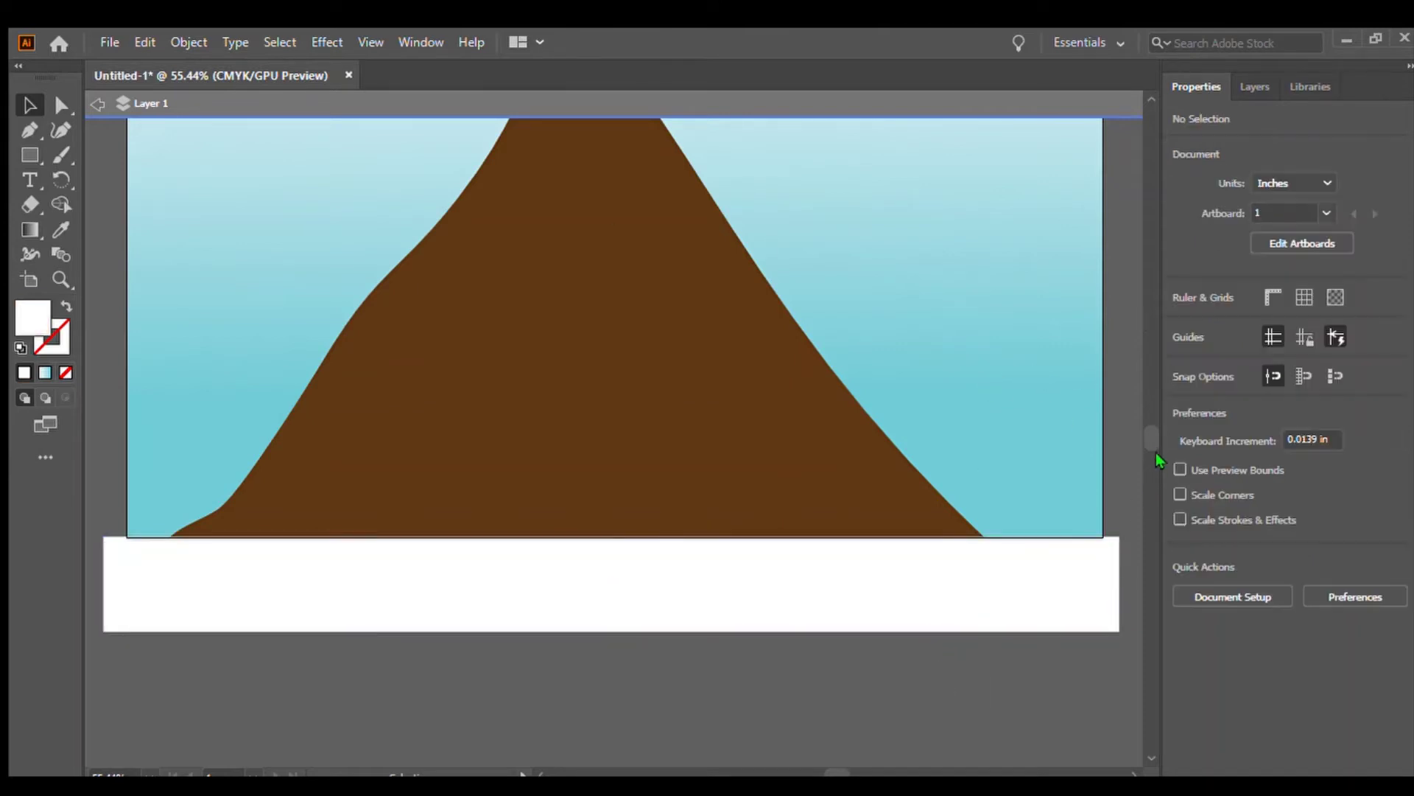
- Move the gradient background rectangle off the artboard, to the empty canvas below and to the right of it
{"action": "scroll", "coordinate": [1148, 423], "scroll_direction": "up", "scroll_amount": 5}
{"action": "left_click", "coordinate": [970, 383]}
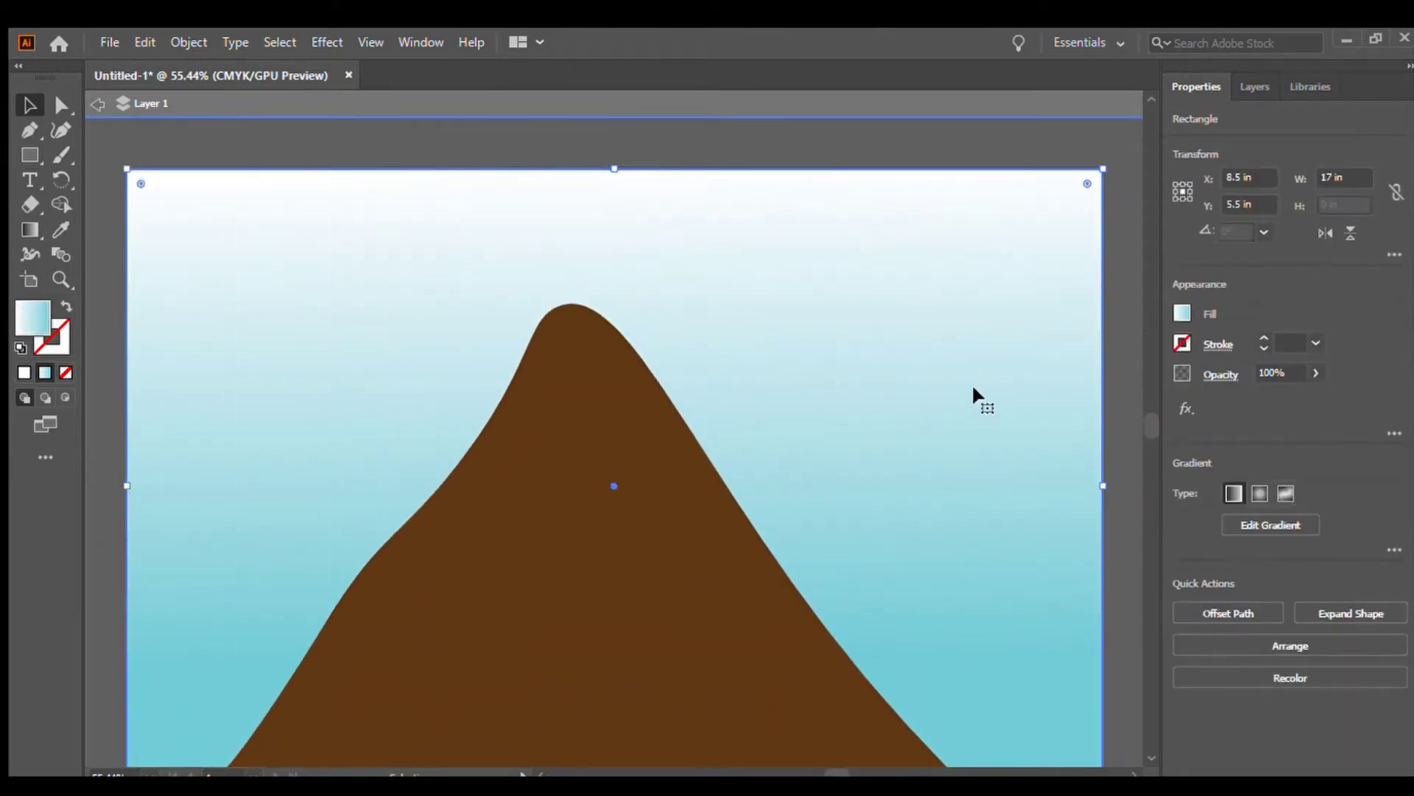
{"action": "left_click_drag", "start_coordinate": [971, 383], "coordinate": [1038, 559]}
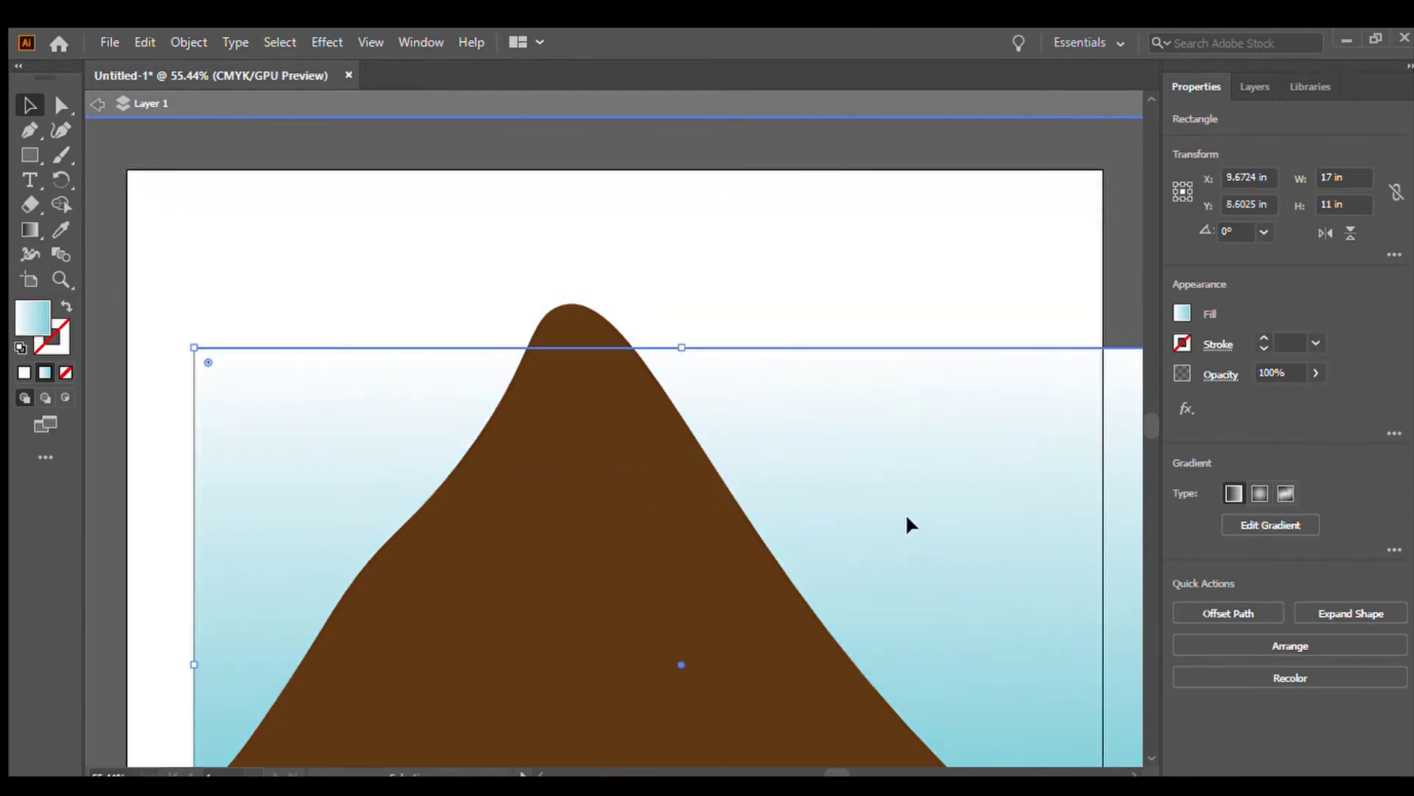
{"action": "left_click_drag", "start_coordinate": [907, 523], "coordinate": [1105, 641]}
{"action": "left_click_drag", "start_coordinate": [932, 612], "coordinate": [1153, 687]}
{"action": "left_click", "coordinate": [851, 210]}
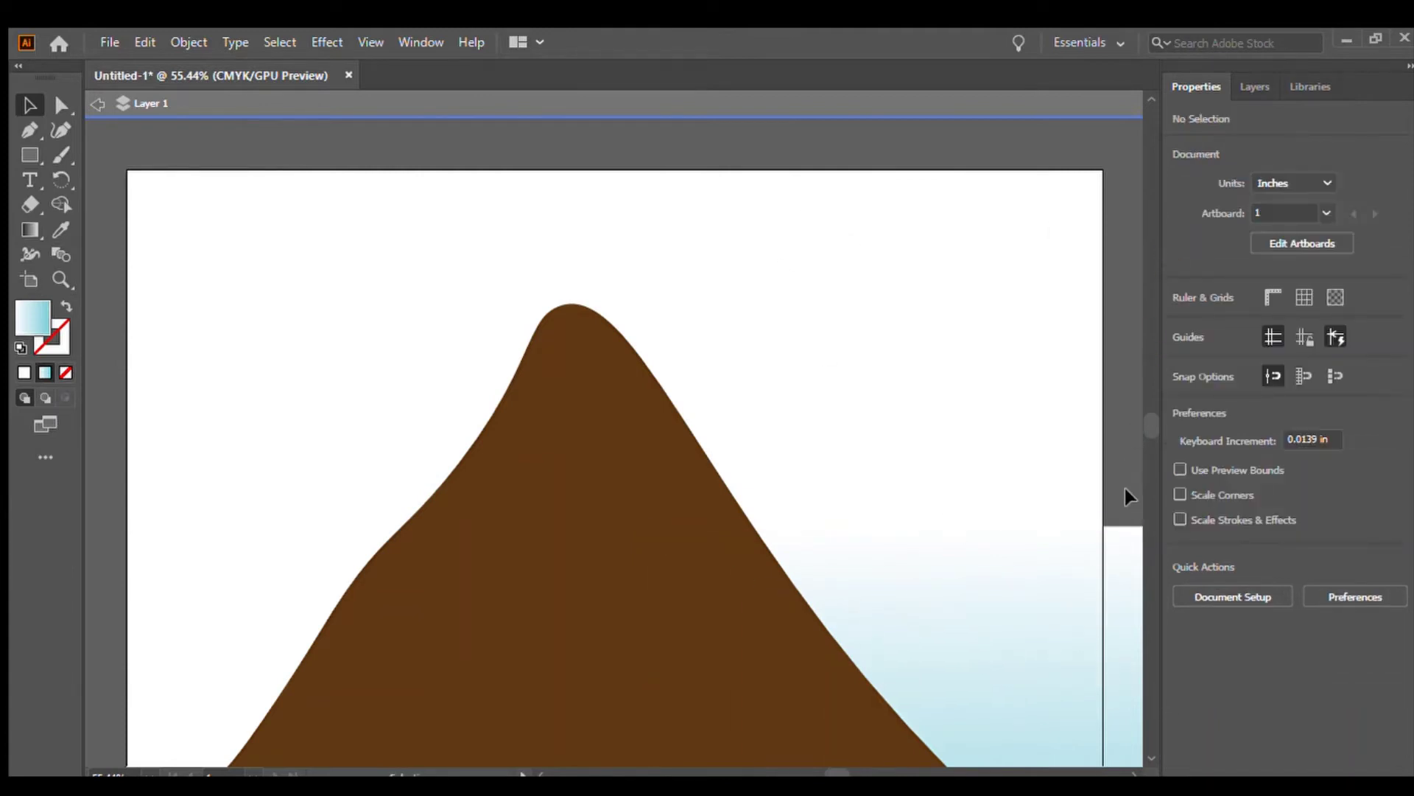
{"action": "scroll", "coordinate": [1149, 402], "scroll_direction": "down", "scroll_amount": 3}
{"action": "left_click_drag", "start_coordinate": [947, 475], "coordinate": [1035, 766]}
{"action": "left_click_drag", "start_coordinate": [962, 721], "coordinate": [934, 697]}
{"action": "scroll", "coordinate": [1142, 460], "scroll_direction": "down", "scroll_amount": 6}
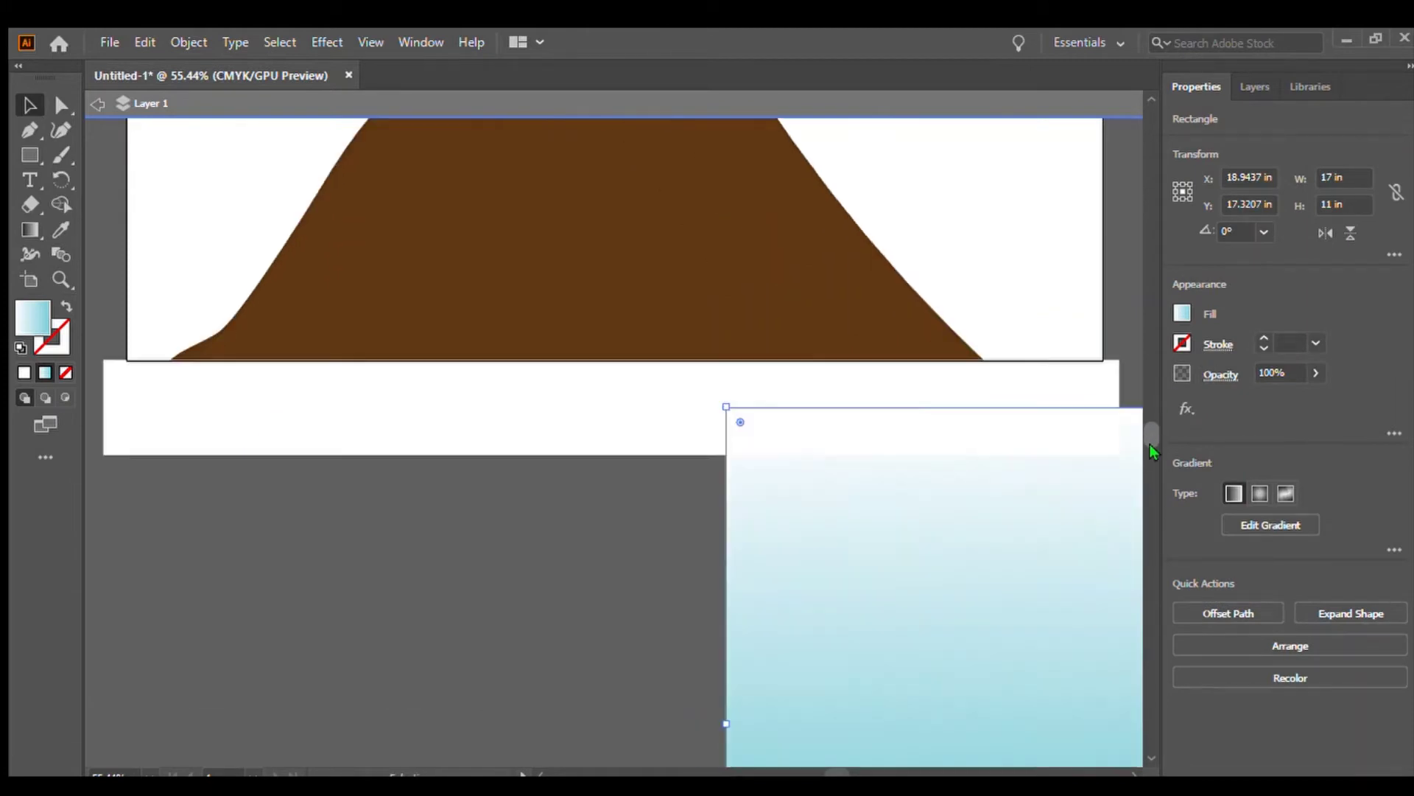
{"action": "left_click_drag", "start_coordinate": [889, 377], "coordinate": [864, 613]}
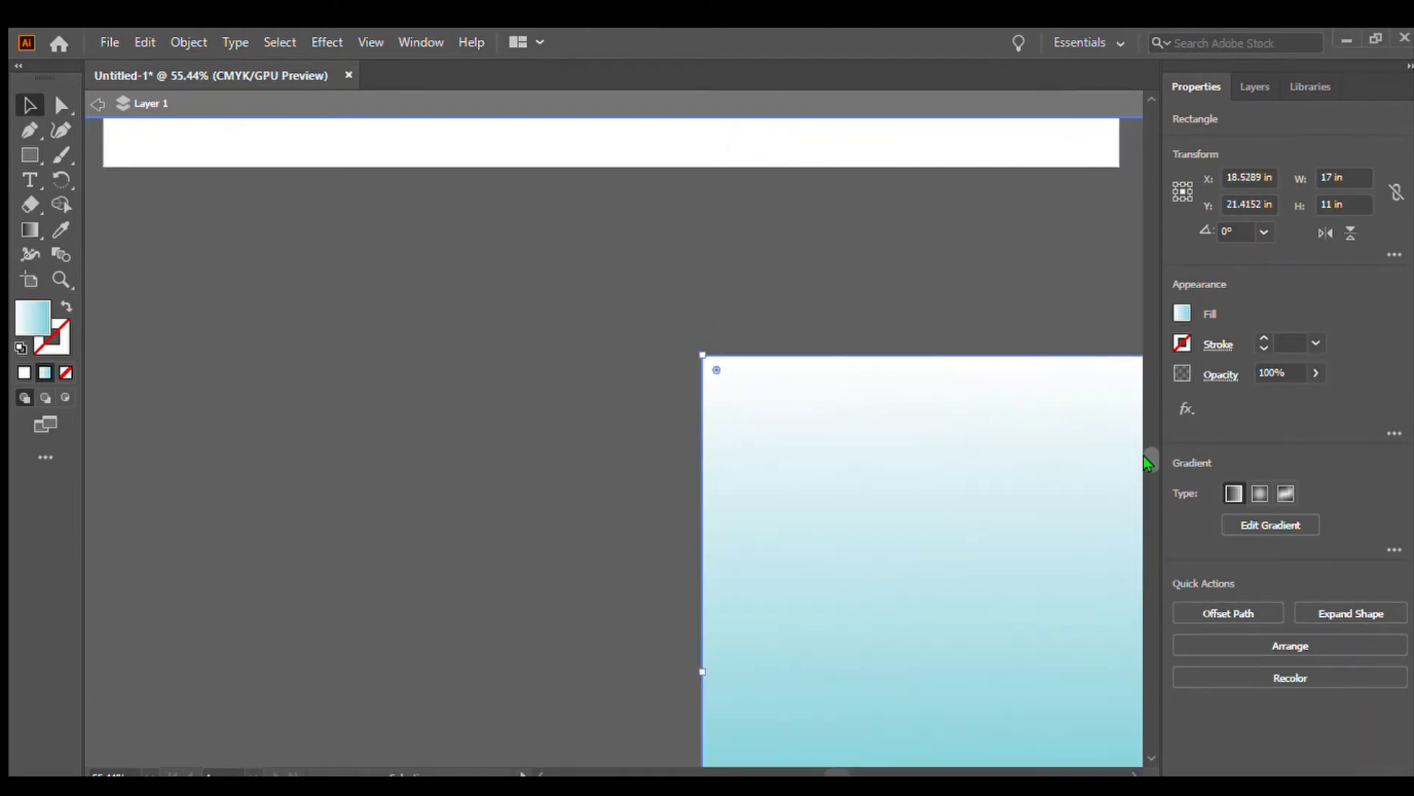
{"action": "left_click_drag", "start_coordinate": [1144, 457], "coordinate": [1144, 430]}
- Select the mountain and the white rectangle together and trim away the part of the mountain below the artboard's edge
{"action": "left_click_drag", "start_coordinate": [298, 193], "coordinate": [880, 723]}
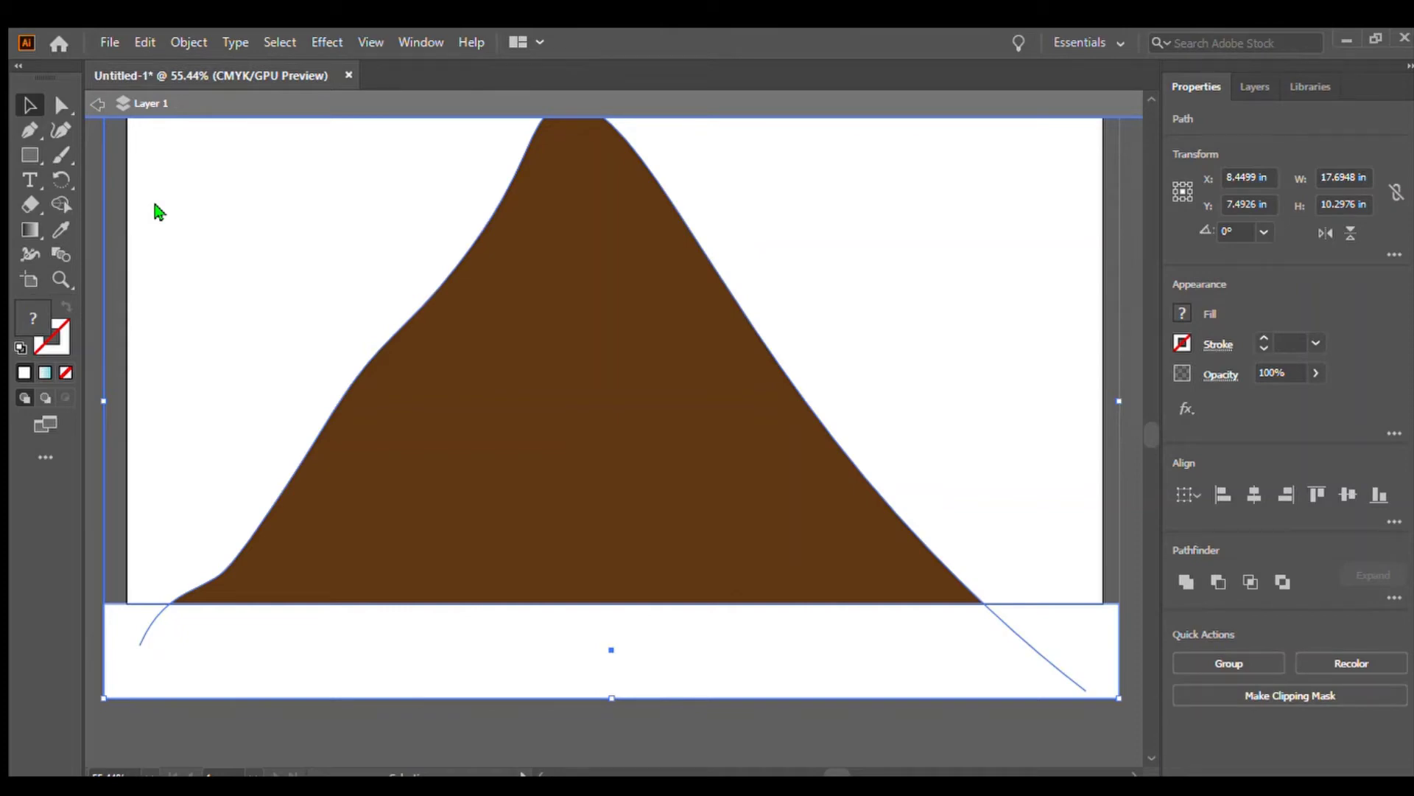
{"action": "key", "text": "ctrl+shift+z"}
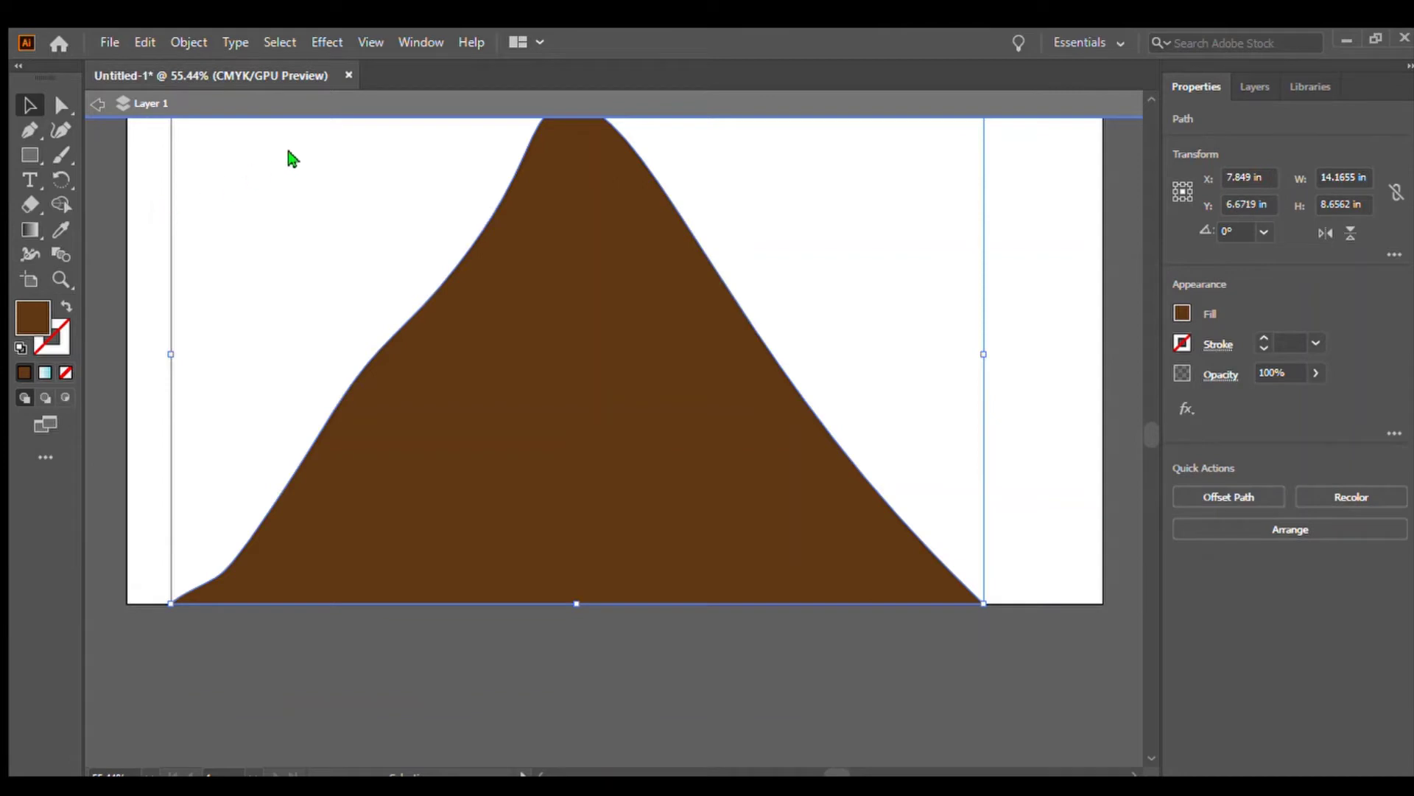
{"action": "left_click", "coordinate": [1068, 666]}
- Duplicate the mountain, align the copy to the artboard's lower-left corner and resize it to about 6.94 by 6.50 in
{"action": "left_click_drag", "start_coordinate": [1142, 432], "coordinate": [1143, 430]}
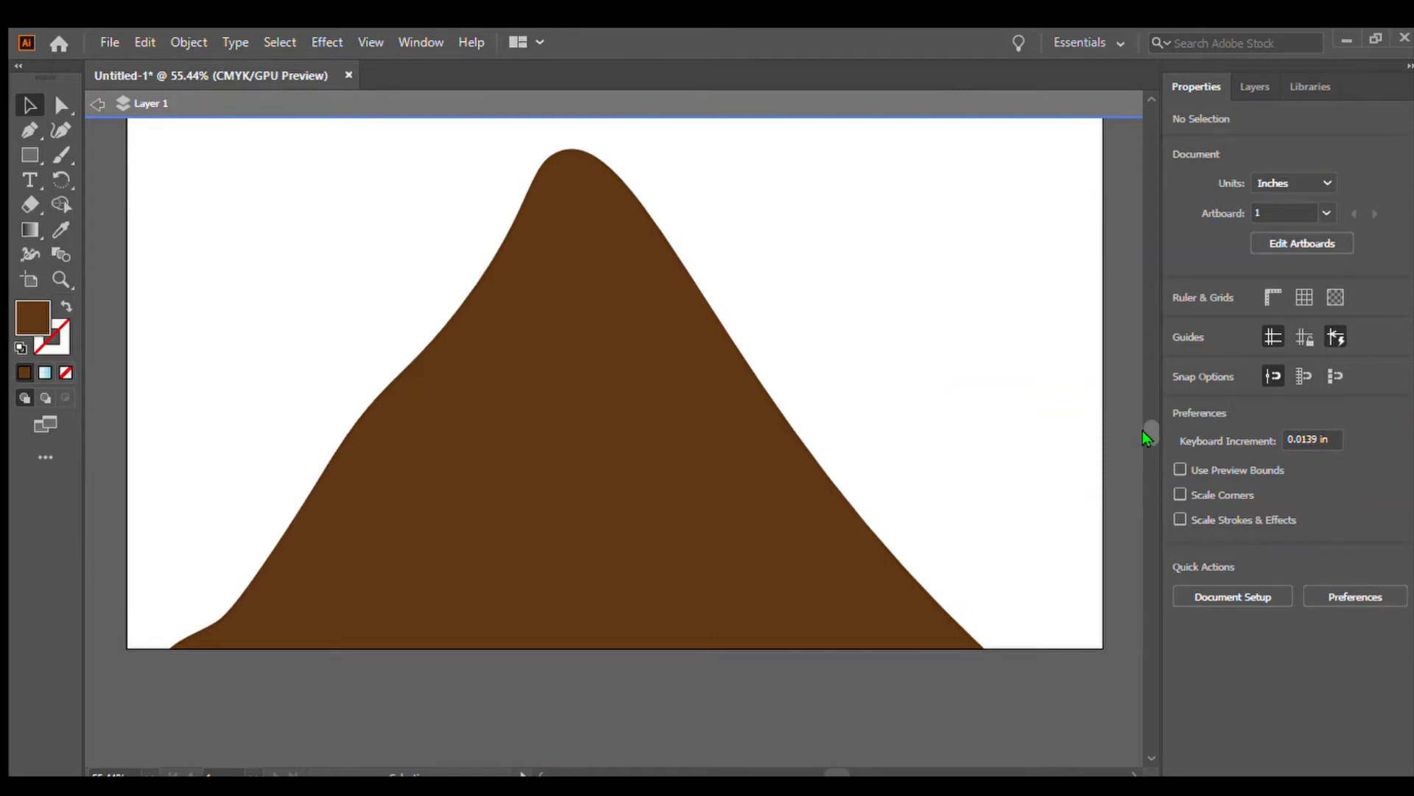
{"action": "left_click", "coordinate": [541, 423]}
{"action": "mouse_move", "coordinate": [543, 431]}
{"action": "left_mouse_down"}
{"action": "mouse_move", "coordinate": [593, 467]}
{"action": "mouse_move", "coordinate": [515, 430]}
{"action": "mouse_move", "coordinate": [545, 457]}
{"action": "left_mouse_up"}
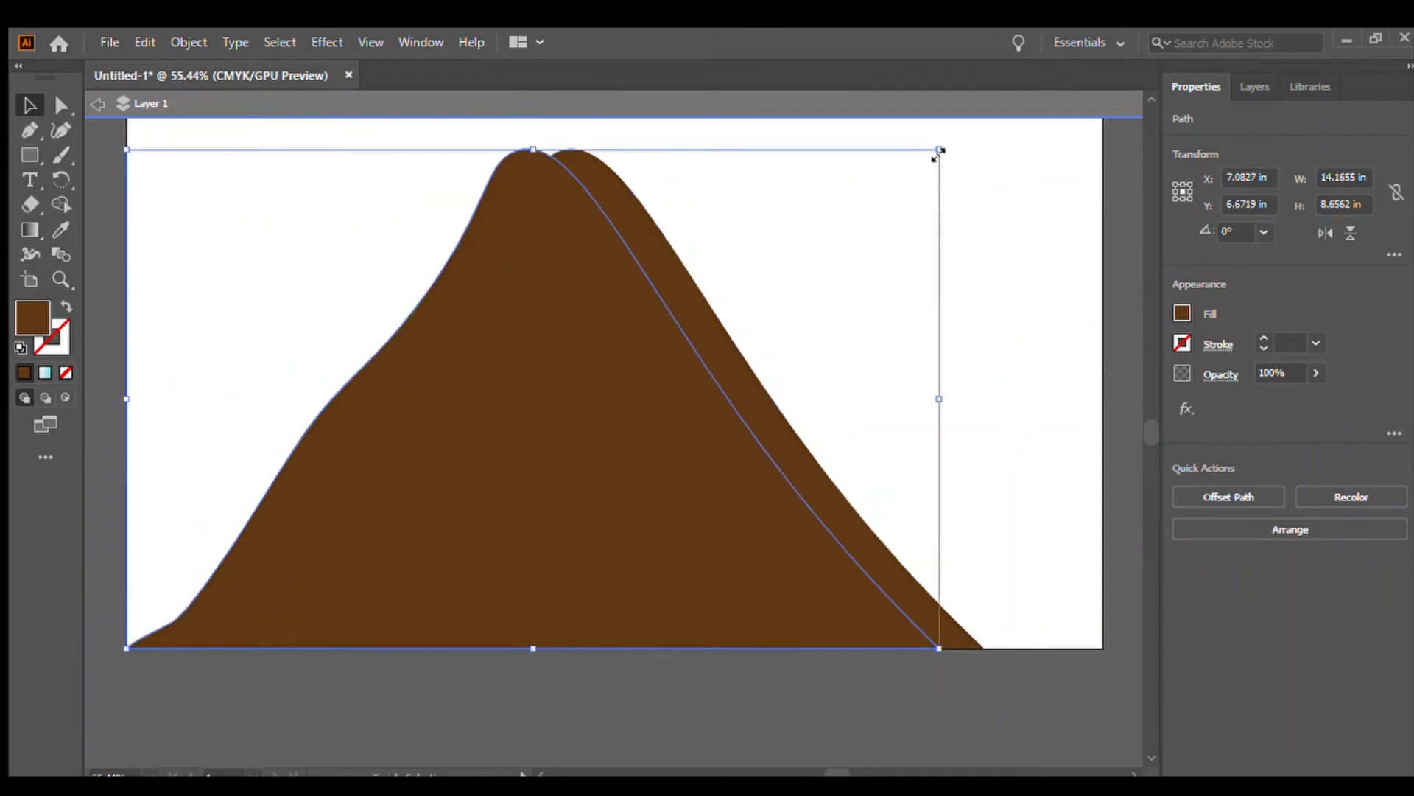
{"action": "left_click_drag", "start_coordinate": [940, 149], "coordinate": [526, 358]}
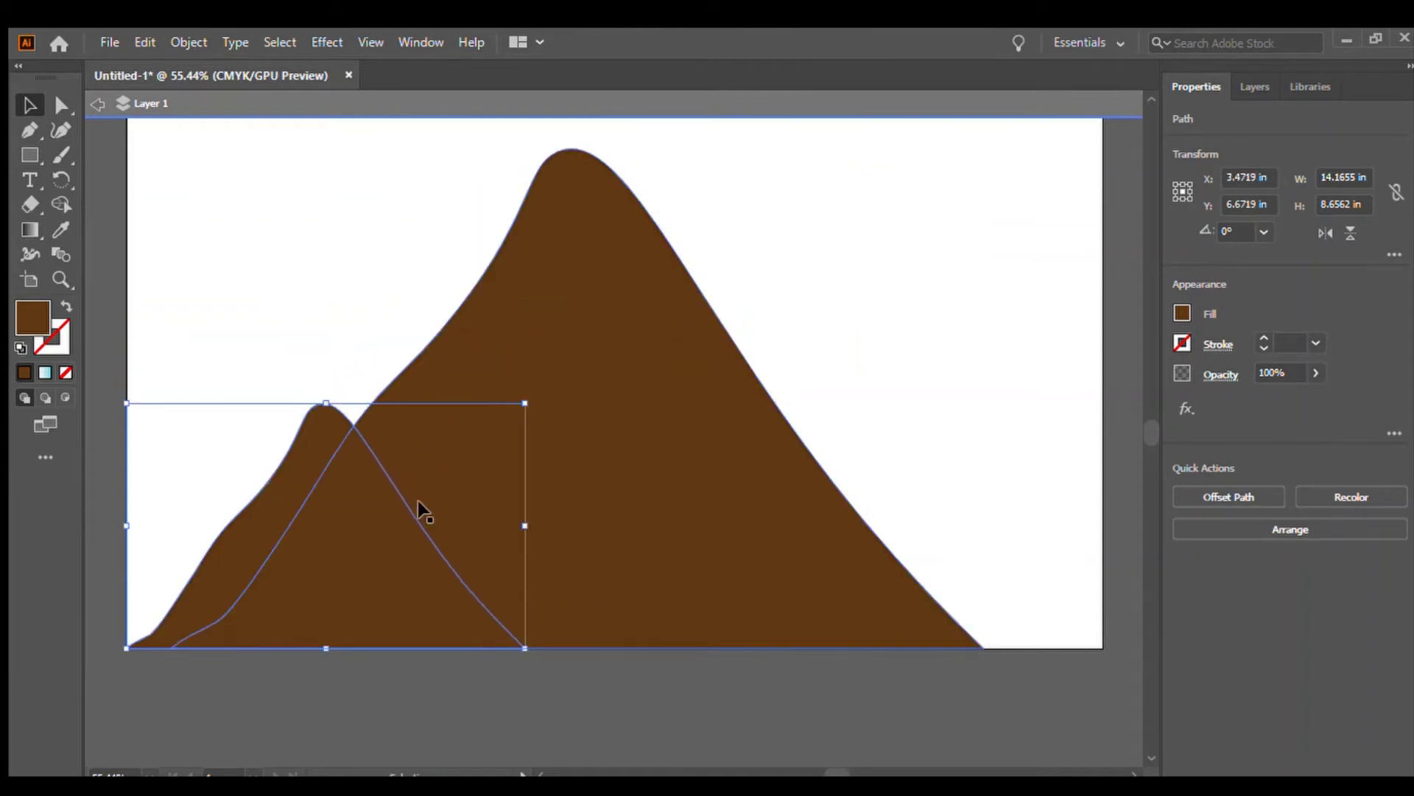
{"action": "mouse_move", "coordinate": [127, 526]}
{"action": "left_mouse_down"}
{"action": "mouse_move", "coordinate": [147, 527]}
{"action": "mouse_move", "coordinate": [121, 525]}
{"action": "left_mouse_up"}
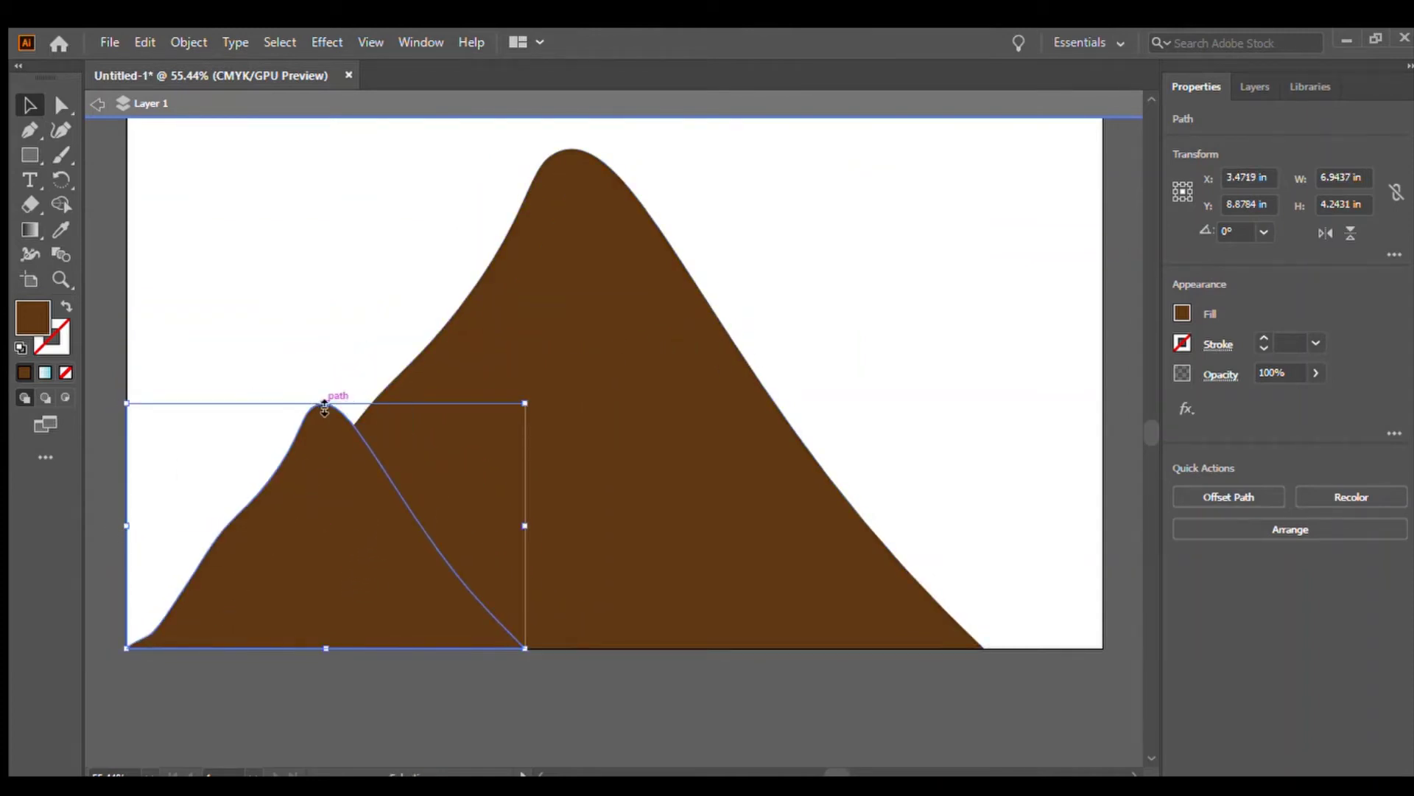
{"action": "left_click_drag", "start_coordinate": [326, 403], "coordinate": [354, 292]}
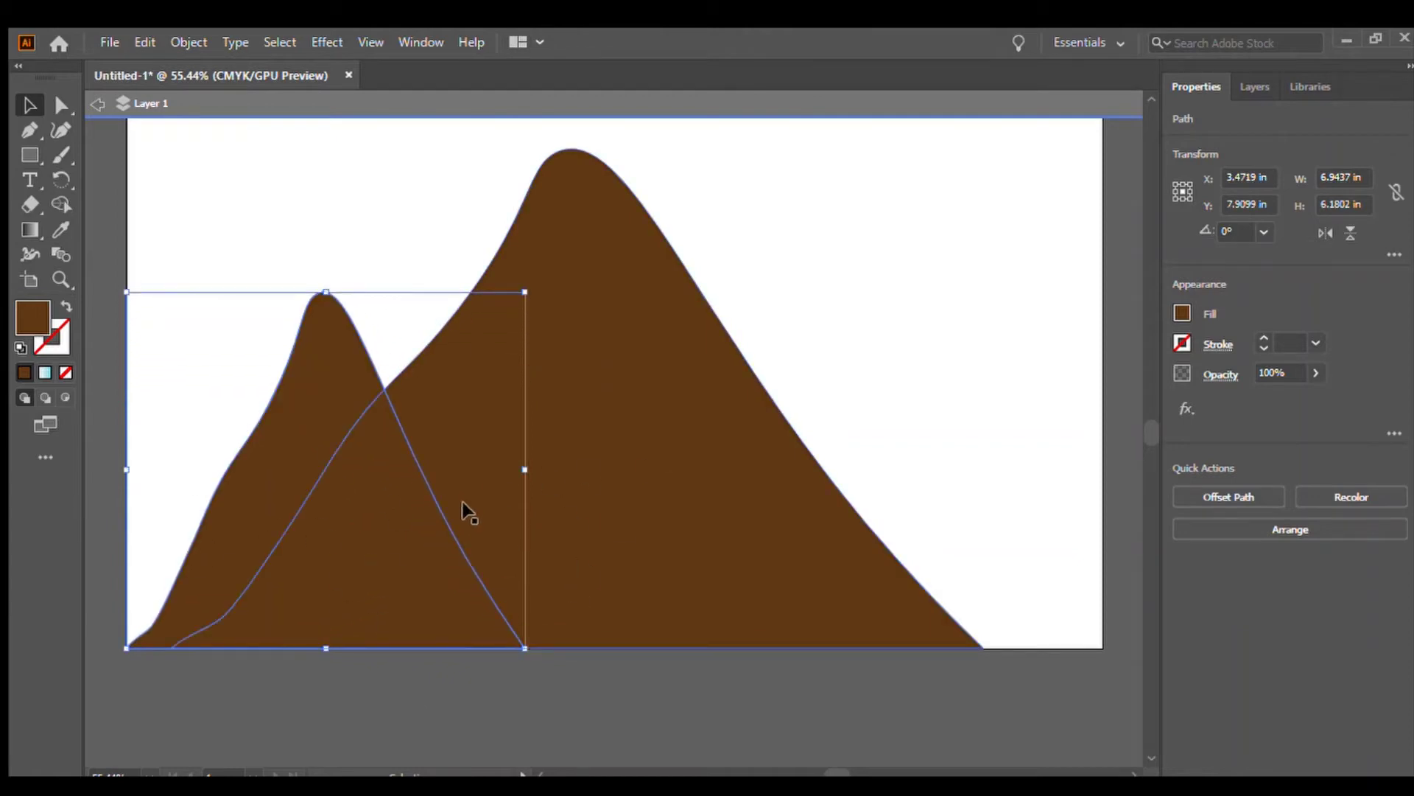
{"action": "left_click_drag", "start_coordinate": [326, 292], "coordinate": [325, 273]}
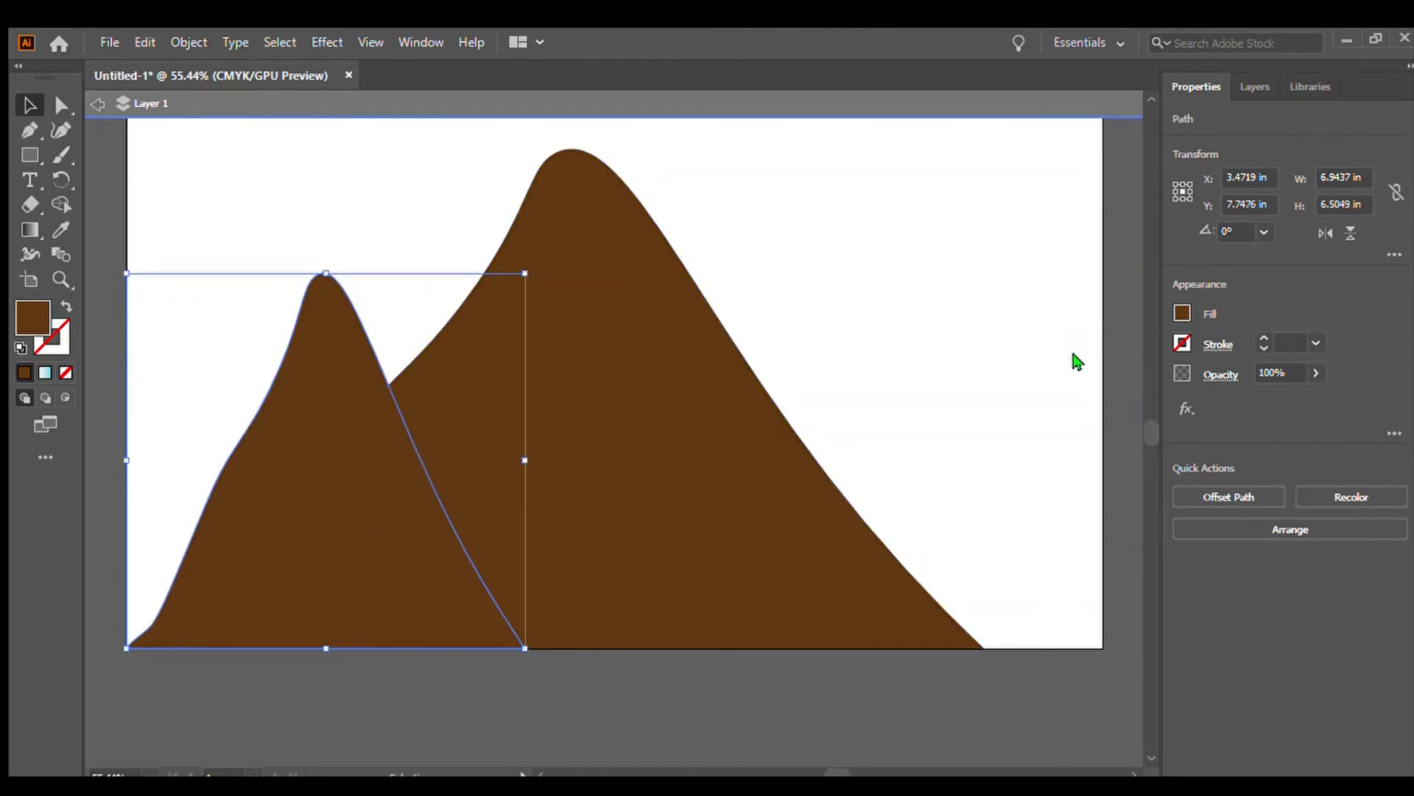
- Fill the smaller mountain with a slightly darker brown and send it behind the large mountain
{"action": "left_click", "coordinate": [1088, 477]}
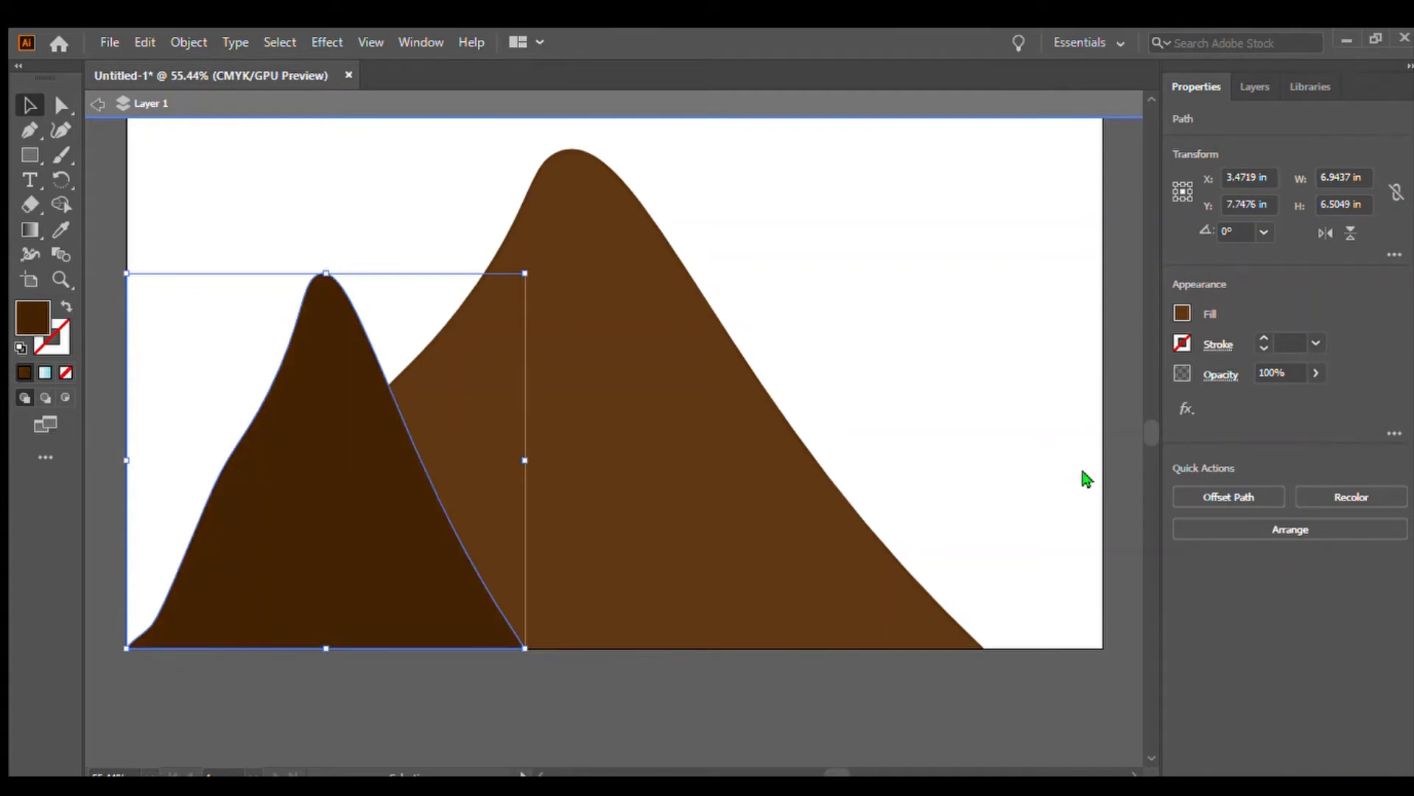
{"action": "left_click", "coordinate": [1069, 480]}
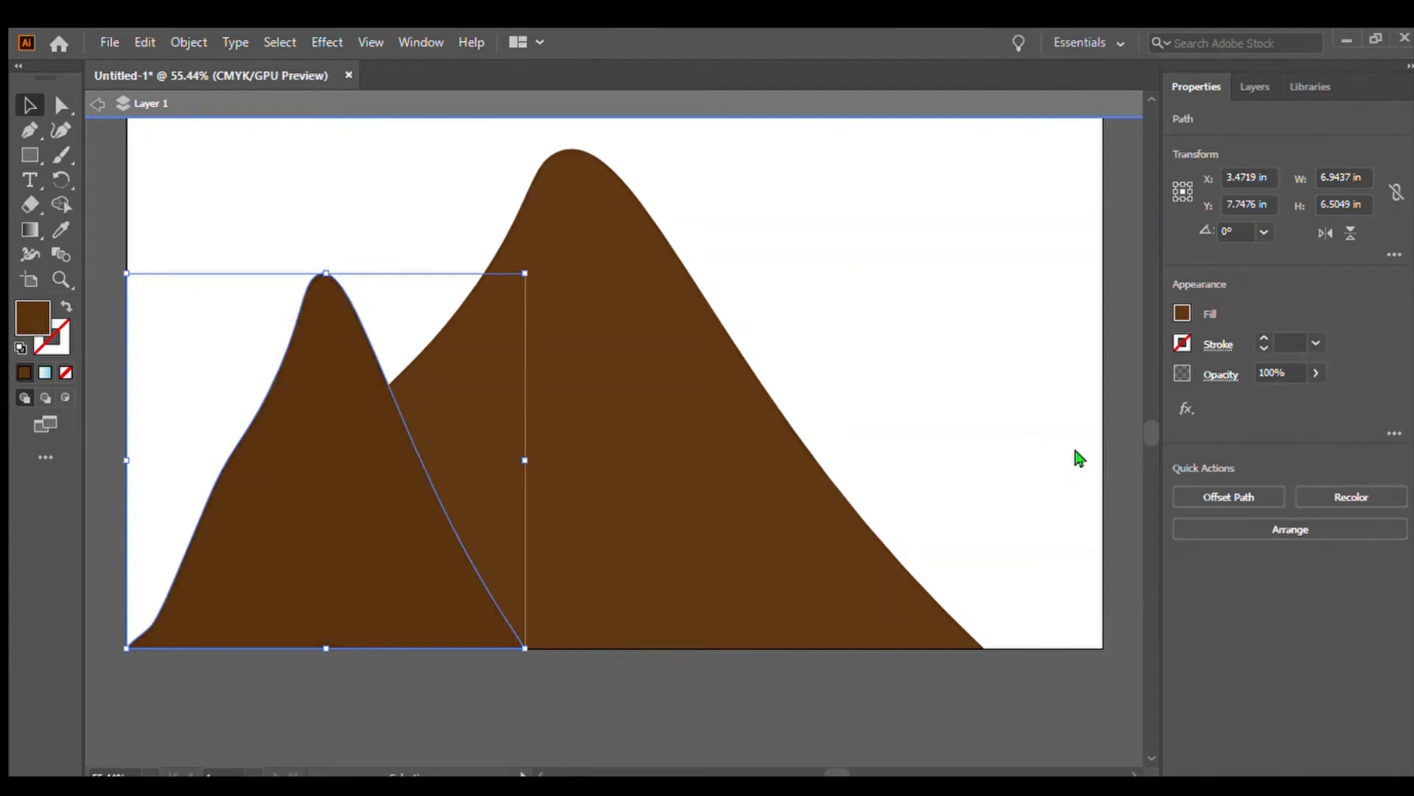
{"action": "left_click", "coordinate": [776, 732]}
{"action": "left_click", "coordinate": [284, 541]}
{"action": "key", "text": "ctrl+bracketleft"}
{"action": "left_click", "coordinate": [551, 682]}
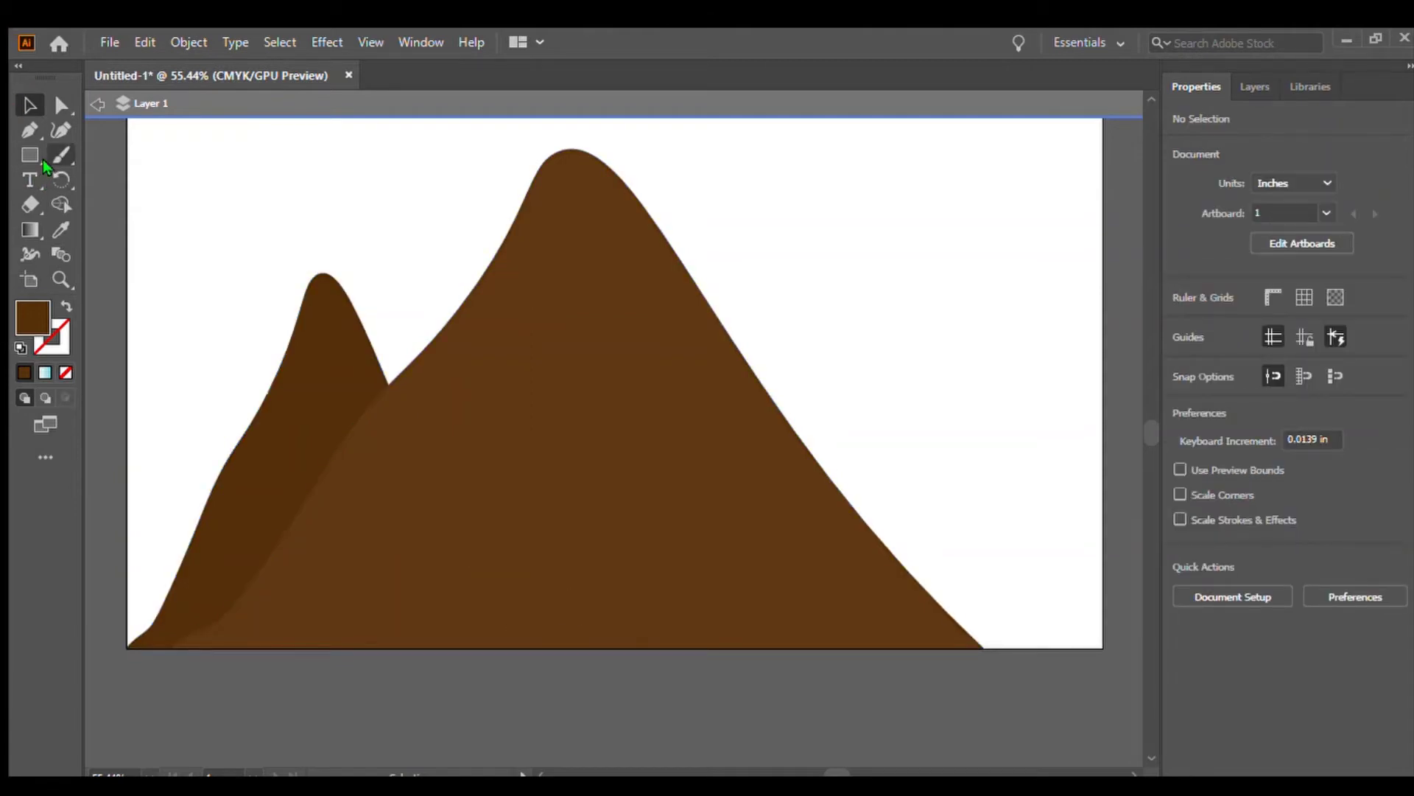
- Write the note "Shift + [" at 100 pt in the empty area right of the central peak, and delete it
{"action": "left_click", "coordinate": [810, 282]}
{"action": "key", "text": "BackSpace"}
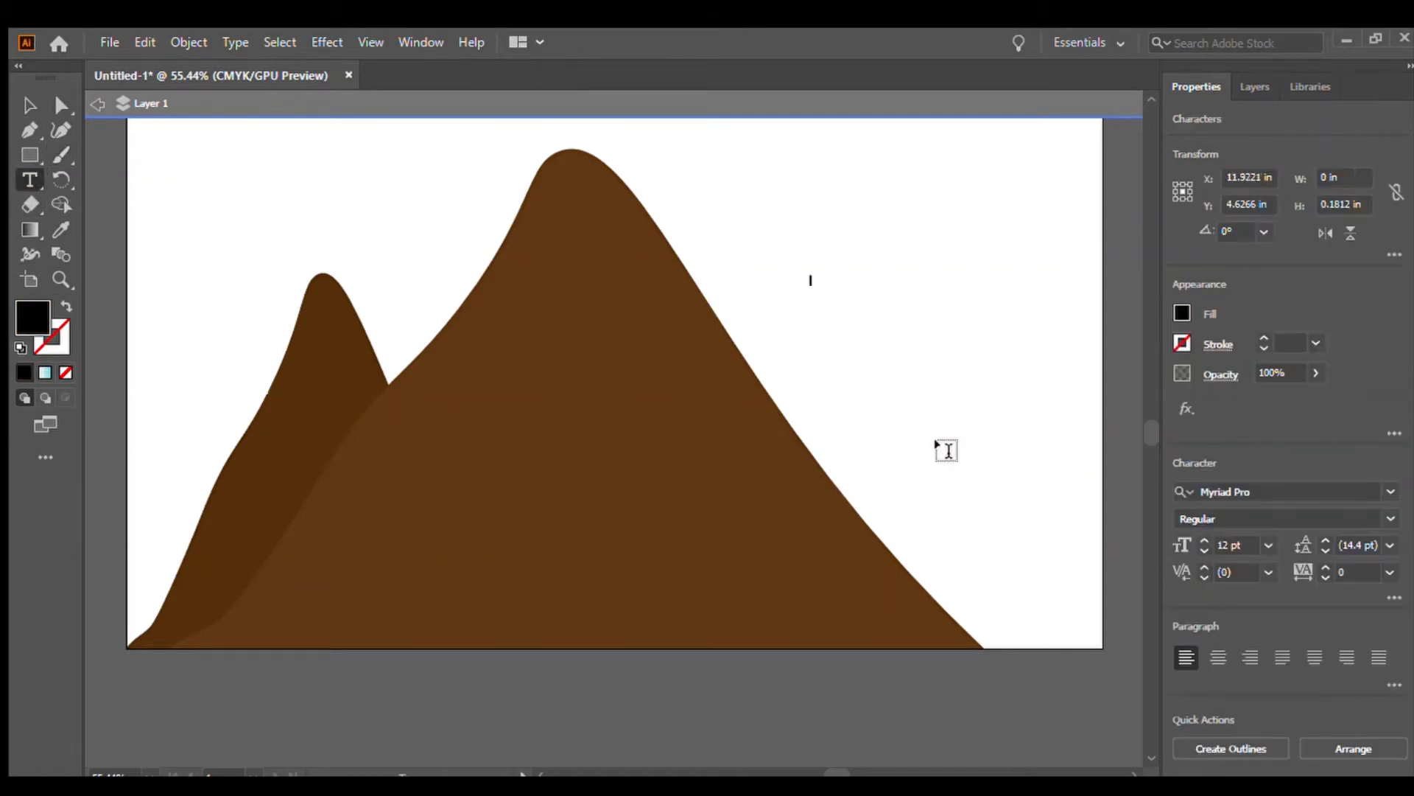
{"action": "left_click", "coordinate": [1237, 546]}
{"action": "type", "text": "100"}
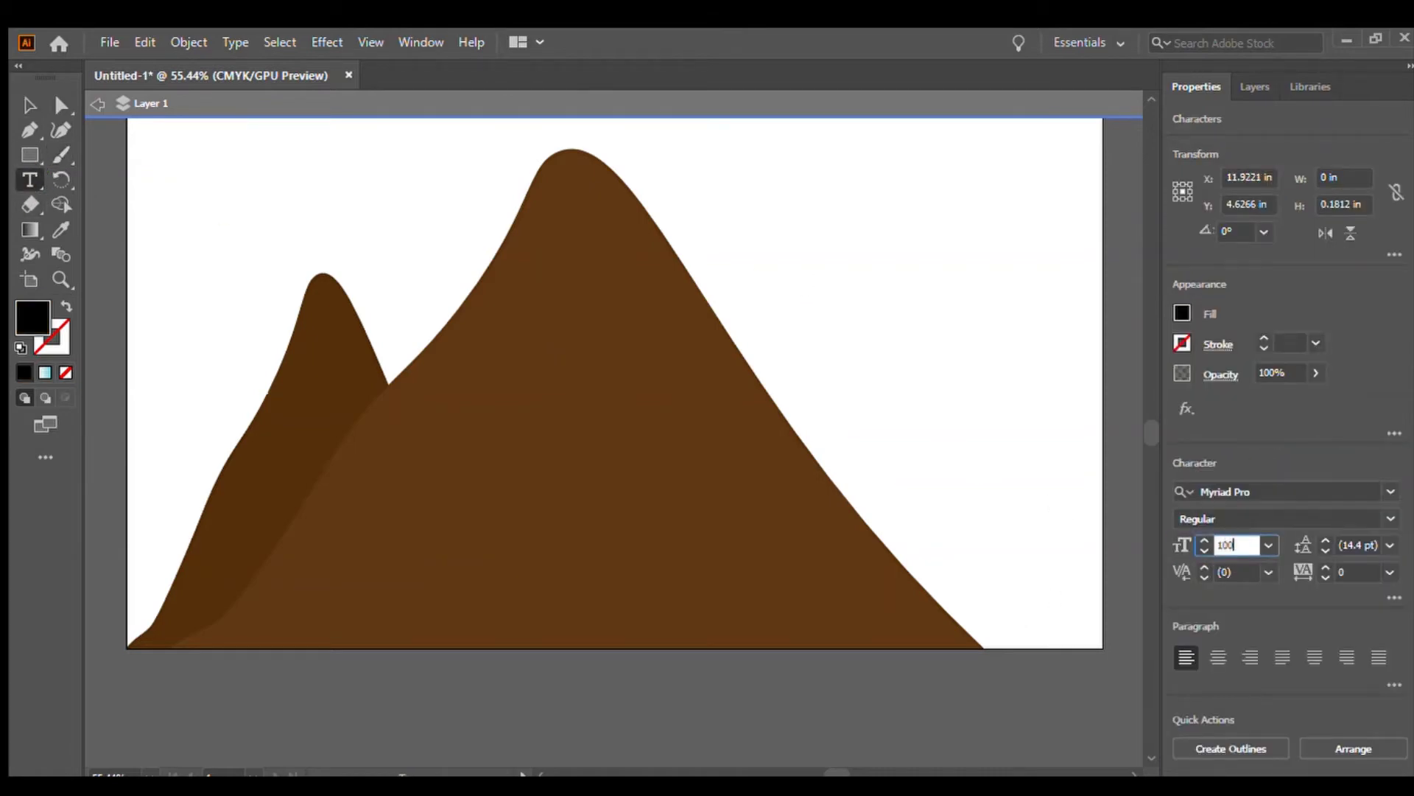
{"action": "key", "text": "Return"}
{"action": "type", "text": "Shi"}
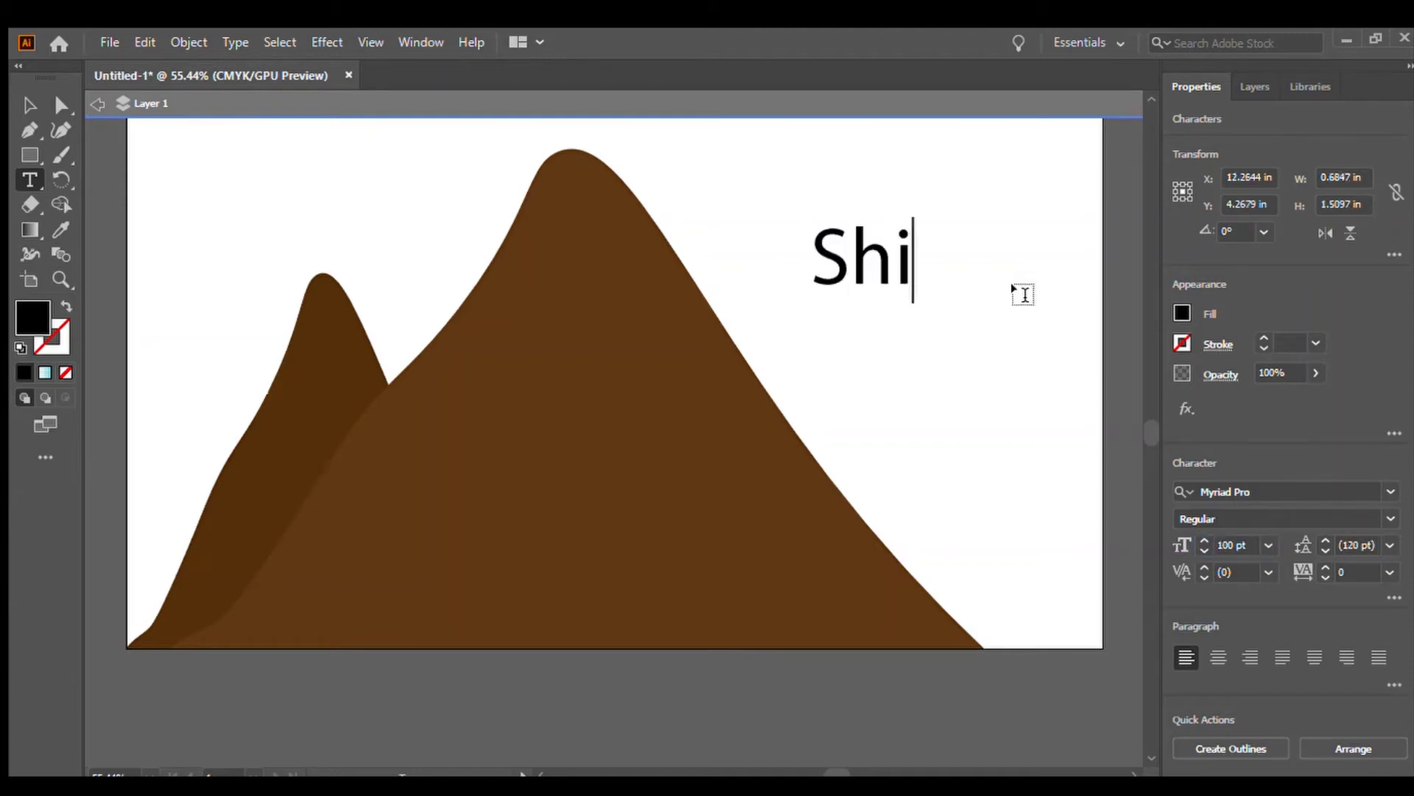
{"action": "type", "text": "ft +"}
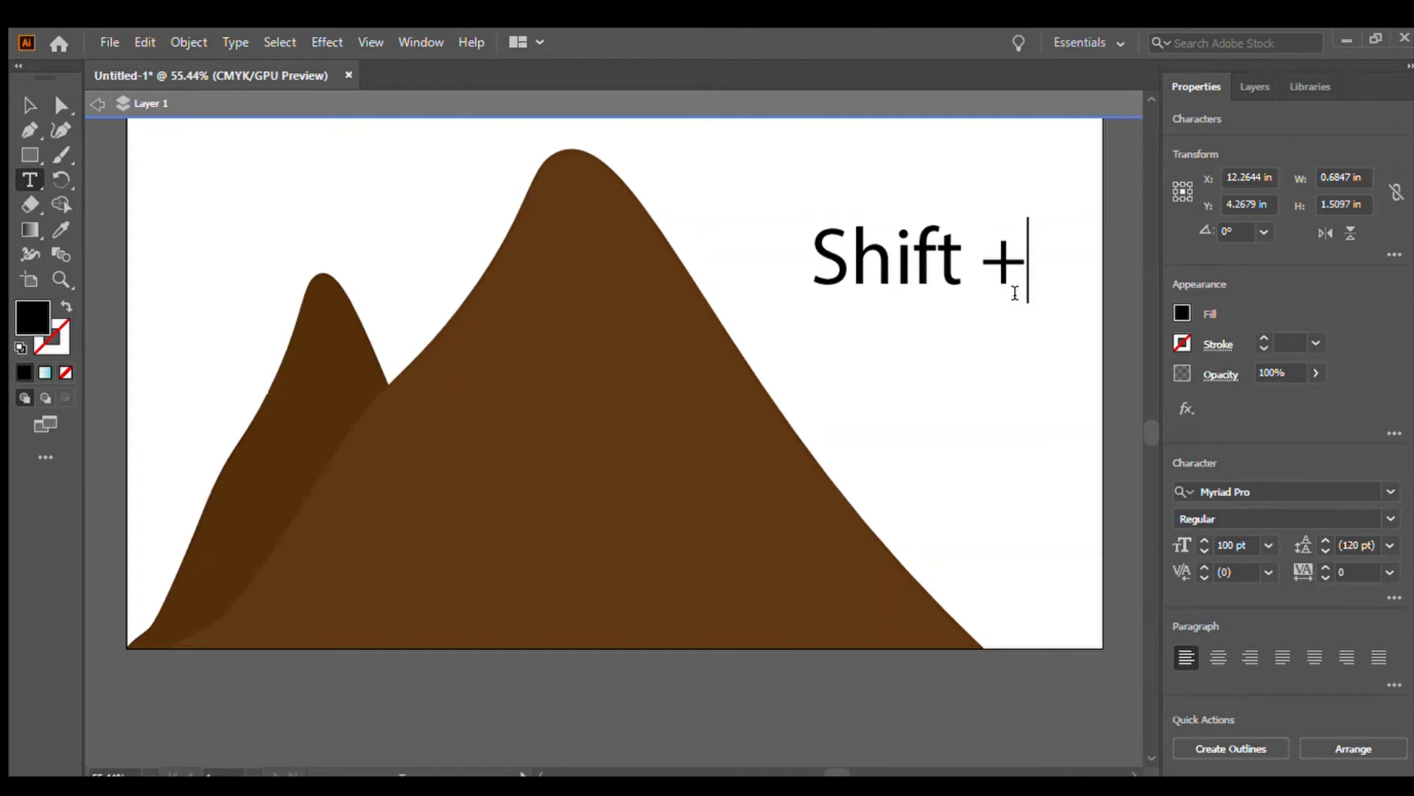
{"action": "type", "text": "["}
{"action": "left_click", "coordinate": [24, 95]}
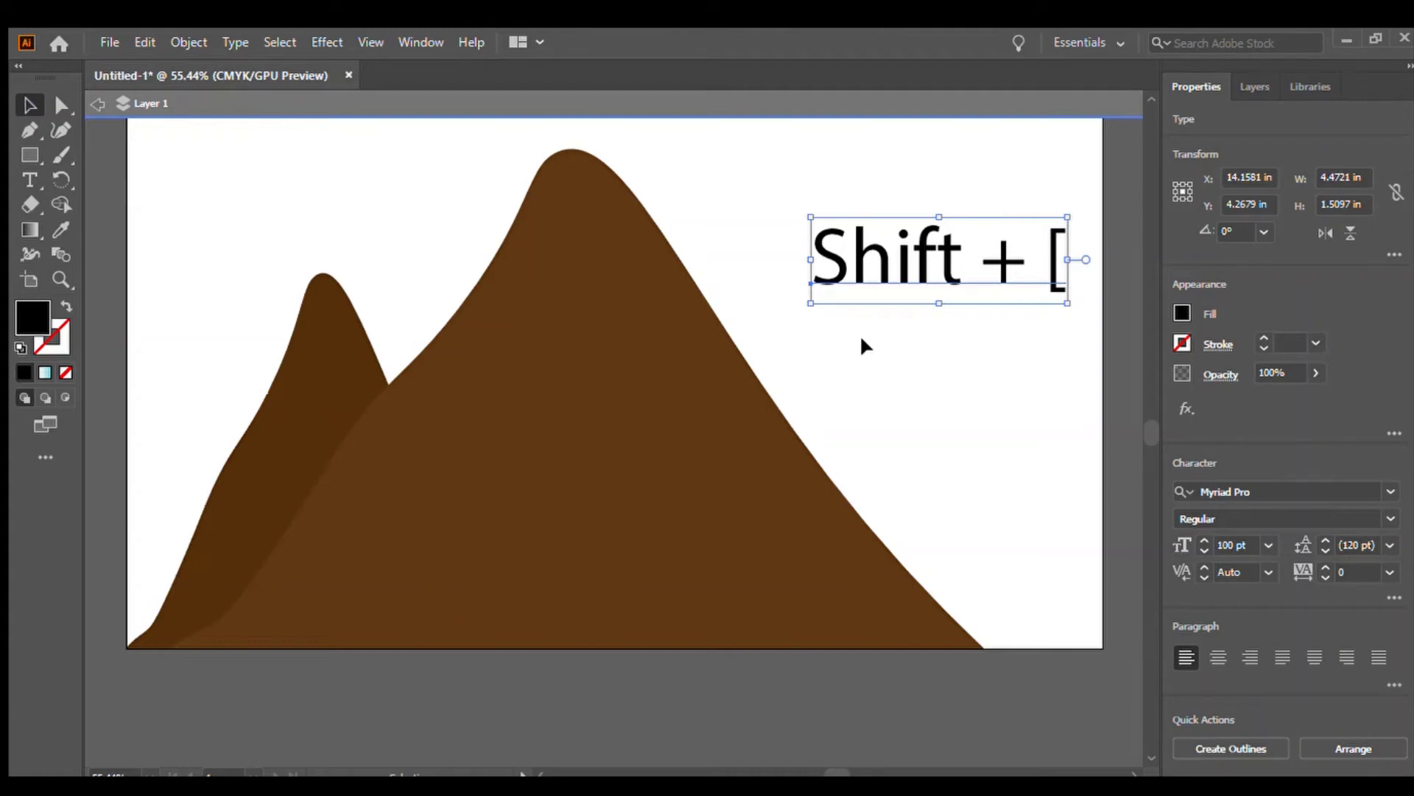
{"action": "mouse_move", "coordinate": [914, 272]}
{"action": "left_mouse_down"}
{"action": "mouse_move", "coordinate": [908, 316]}
{"action": "mouse_move", "coordinate": [749, 315]}
{"action": "mouse_move", "coordinate": [928, 224]}
{"action": "mouse_move", "coordinate": [906, 213]}
{"action": "mouse_move", "coordinate": [891, 257]}
{"action": "left_mouse_up"}
{"action": "key", "text": "Delete"}
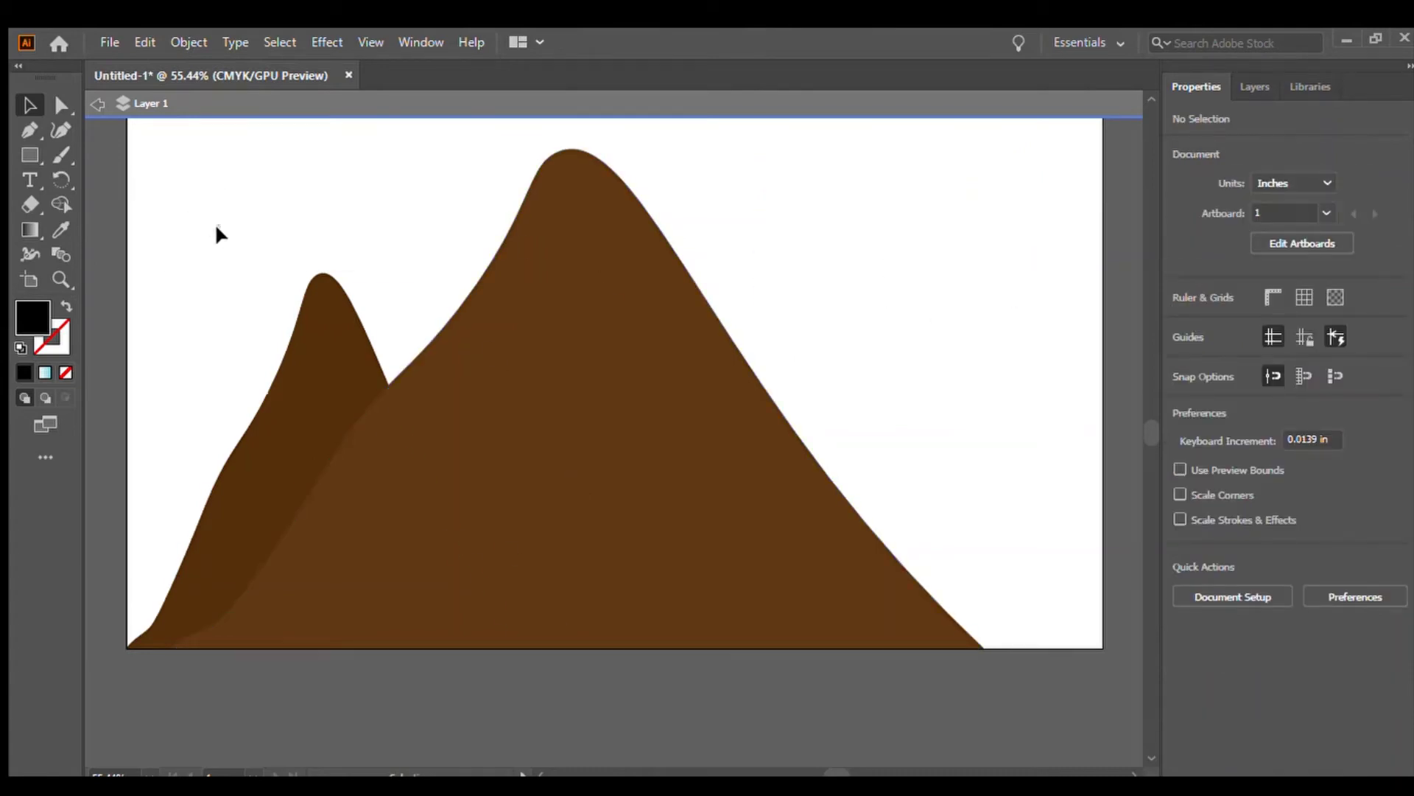
- Duplicate the small dark mountain into the artboard's lower-right corner and send the copy behind the large mountain
{"action": "left_click_drag", "start_coordinate": [218, 234], "coordinate": [870, 682]}
{"action": "left_click", "coordinate": [1064, 457]}
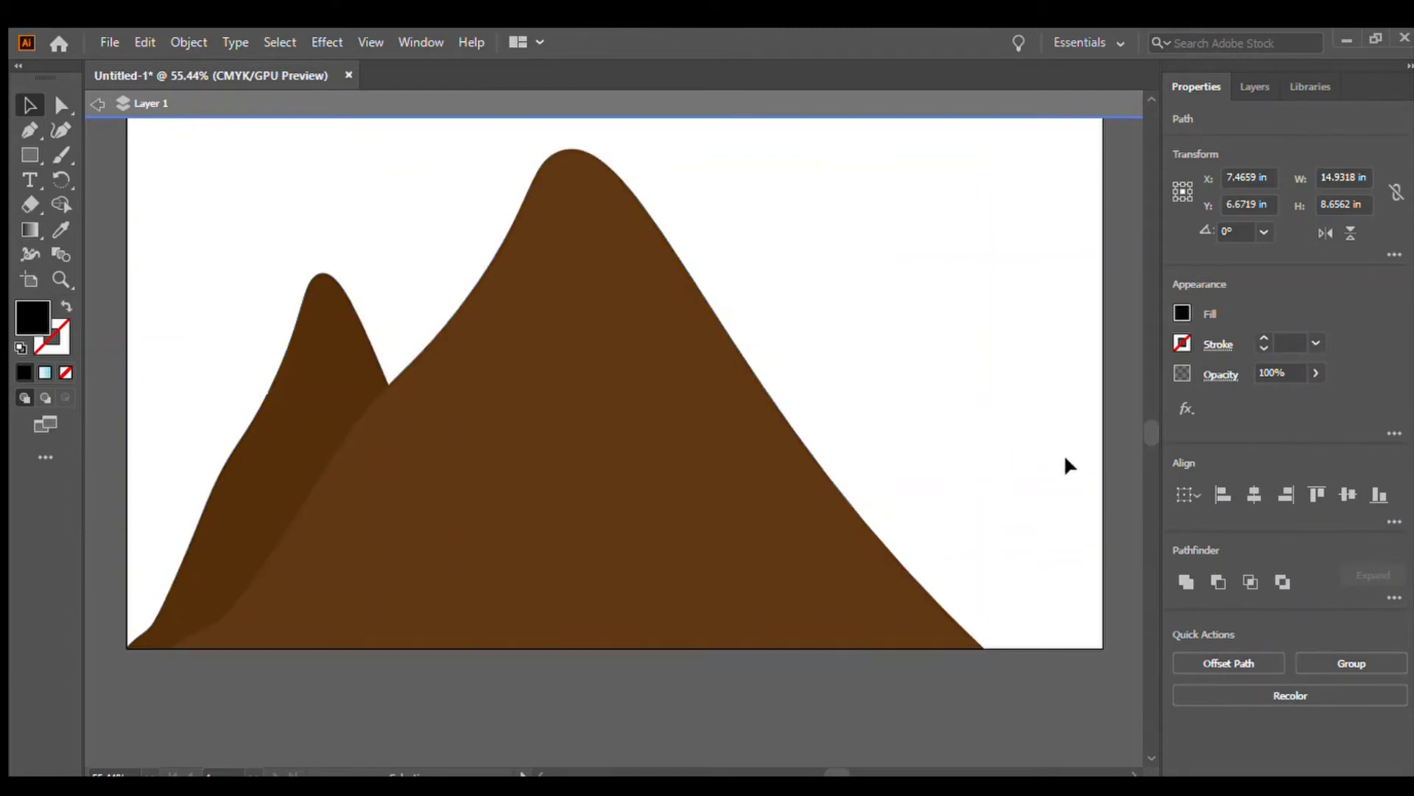
{"action": "left_click", "coordinate": [322, 390]}
{"action": "left_click_drag", "start_coordinate": [329, 380], "coordinate": [617, 358]}
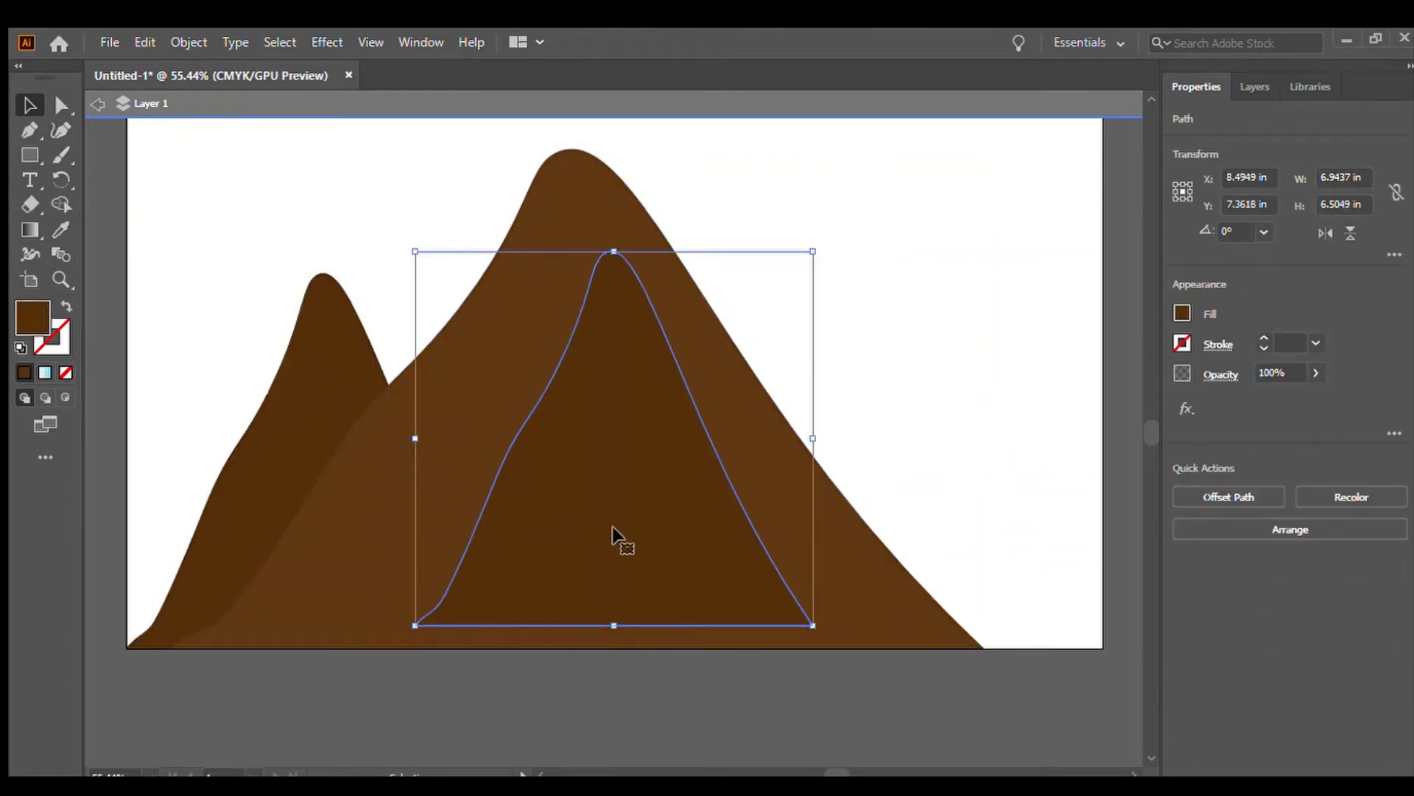
{"action": "left_click_drag", "start_coordinate": [617, 536], "coordinate": [903, 555]}
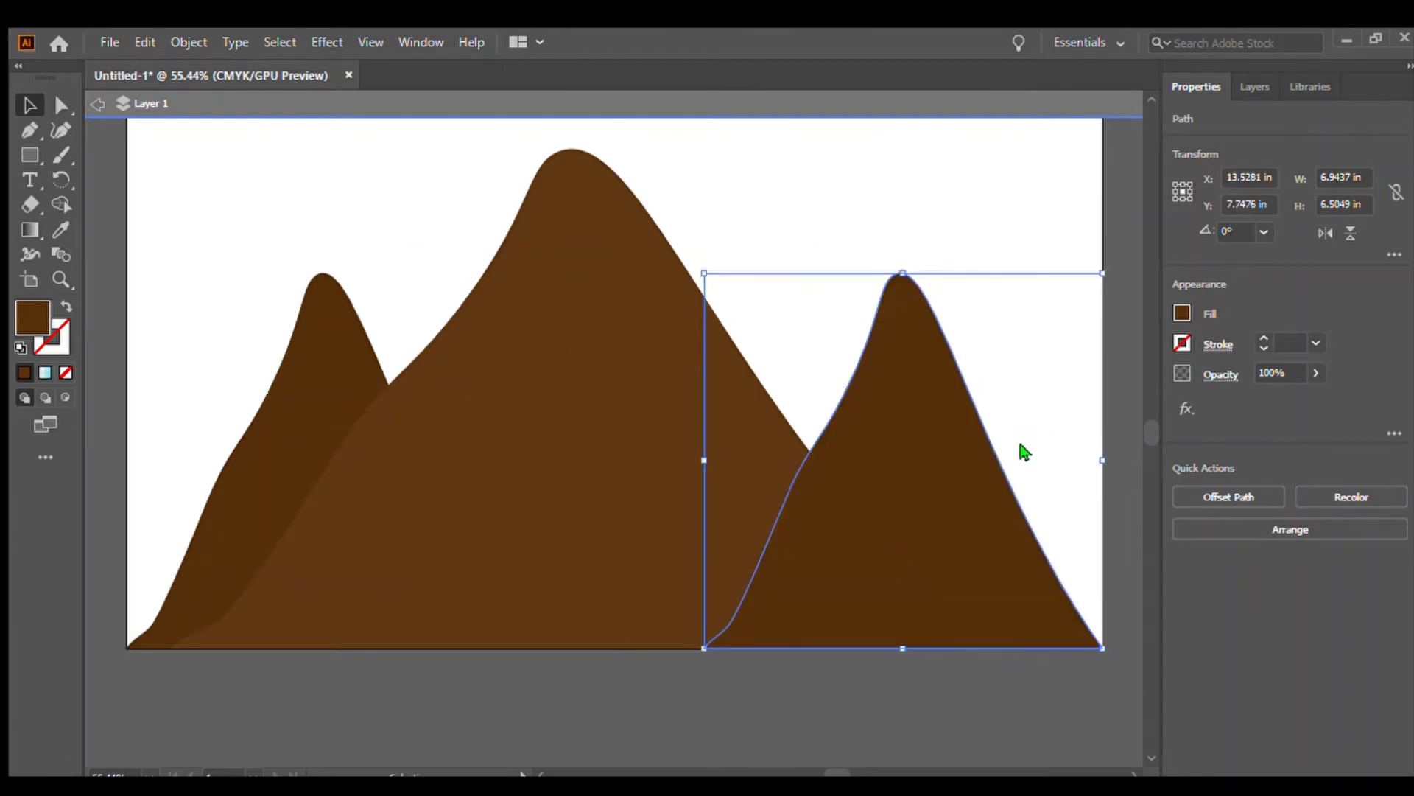
{"action": "left_click", "coordinate": [1252, 529]}
{"action": "left_click", "coordinate": [1223, 605]}
{"action": "left_click", "coordinate": [845, 711]}
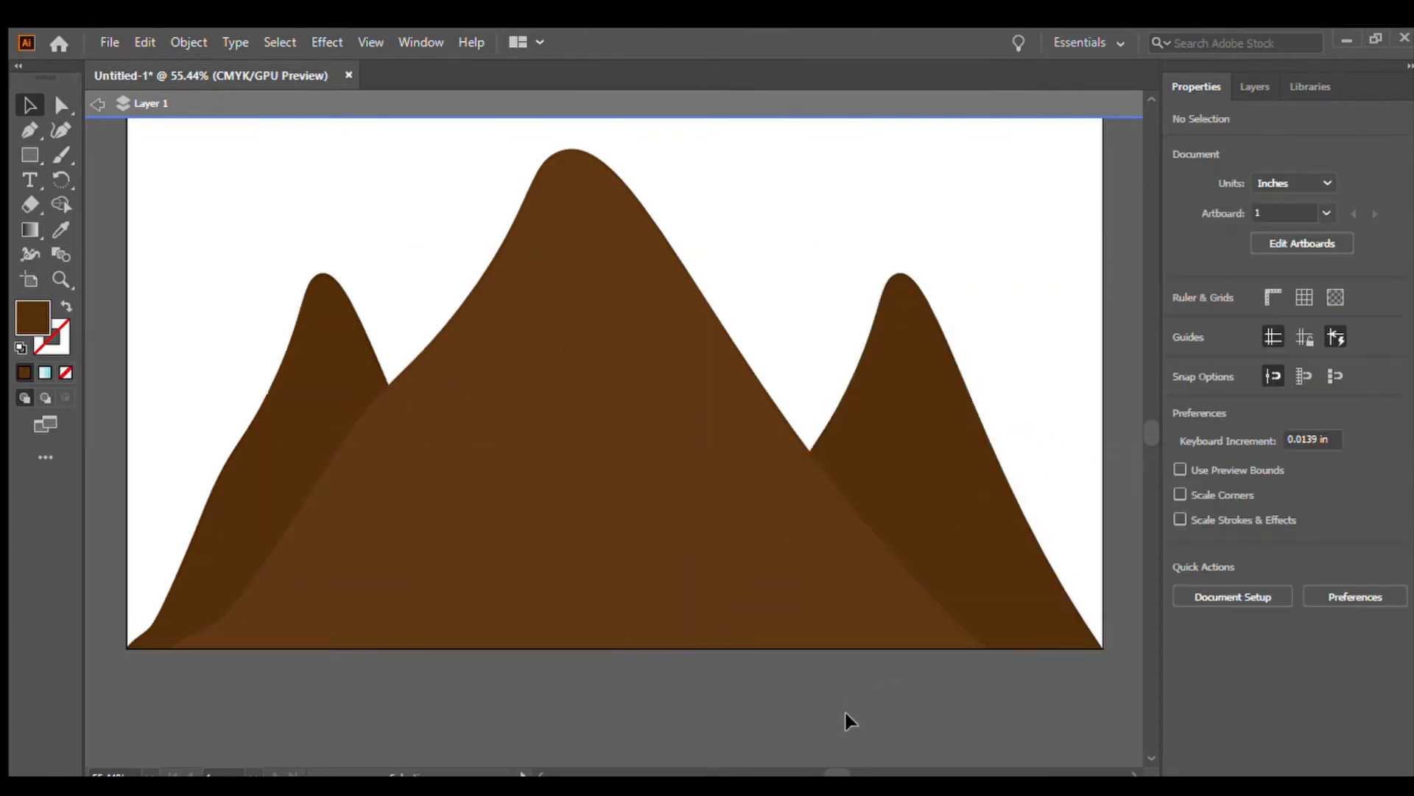
- Move the gradient rectangle back over the artboard so its centre sits at X 8.5 in and Y 5.5 in
{"action": "left_click_drag", "start_coordinate": [1149, 424], "coordinate": [1151, 457]}
{"action": "left_click_drag", "start_coordinate": [813, 543], "coordinate": [420, 214]}
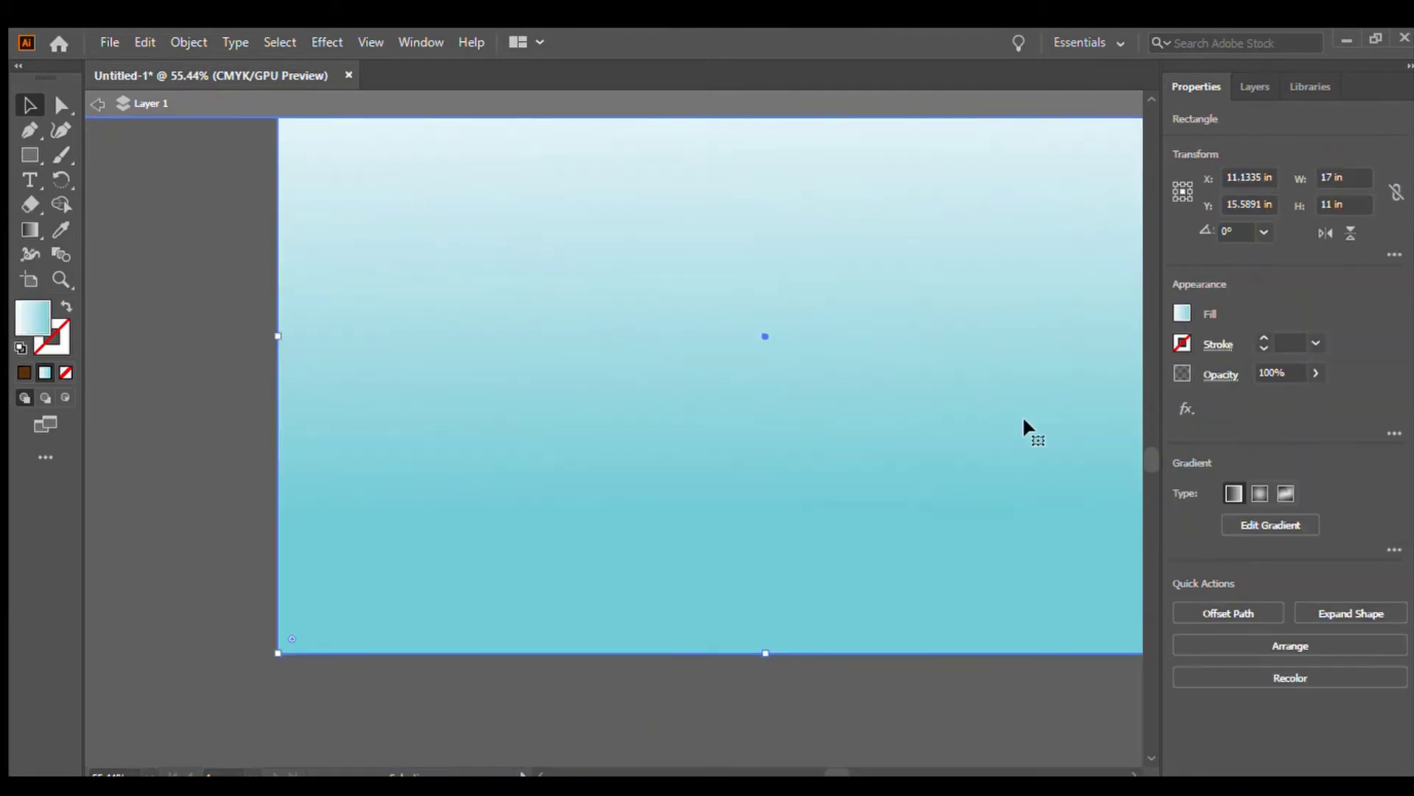
{"action": "left_click_drag", "start_coordinate": [1148, 448], "coordinate": [1151, 427]}
{"action": "left_click_drag", "start_coordinate": [841, 648], "coordinate": [693, 249]}
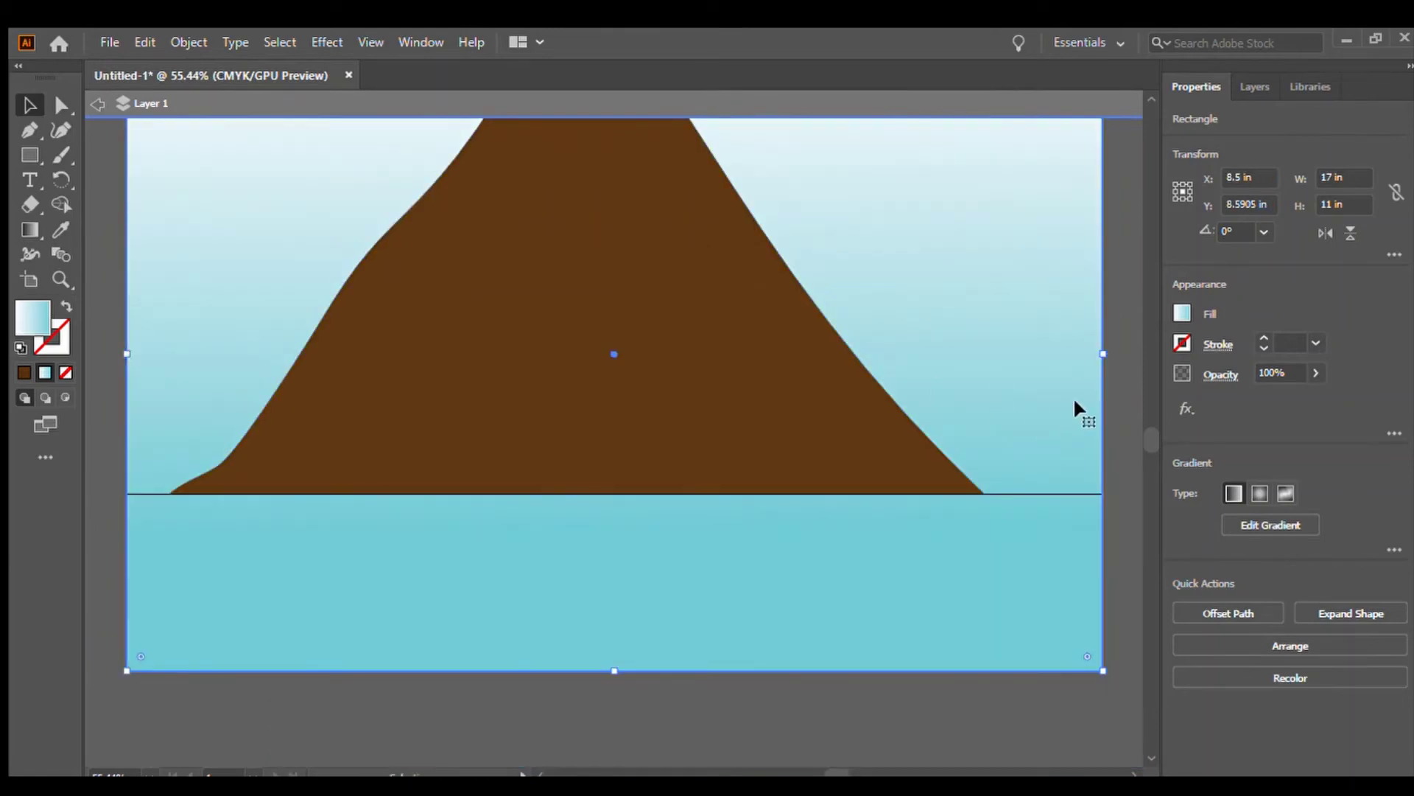
{"action": "left_click_drag", "start_coordinate": [1147, 437], "coordinate": [1148, 420]}
{"action": "left_click_drag", "start_coordinate": [1061, 484], "coordinate": [923, 320]}
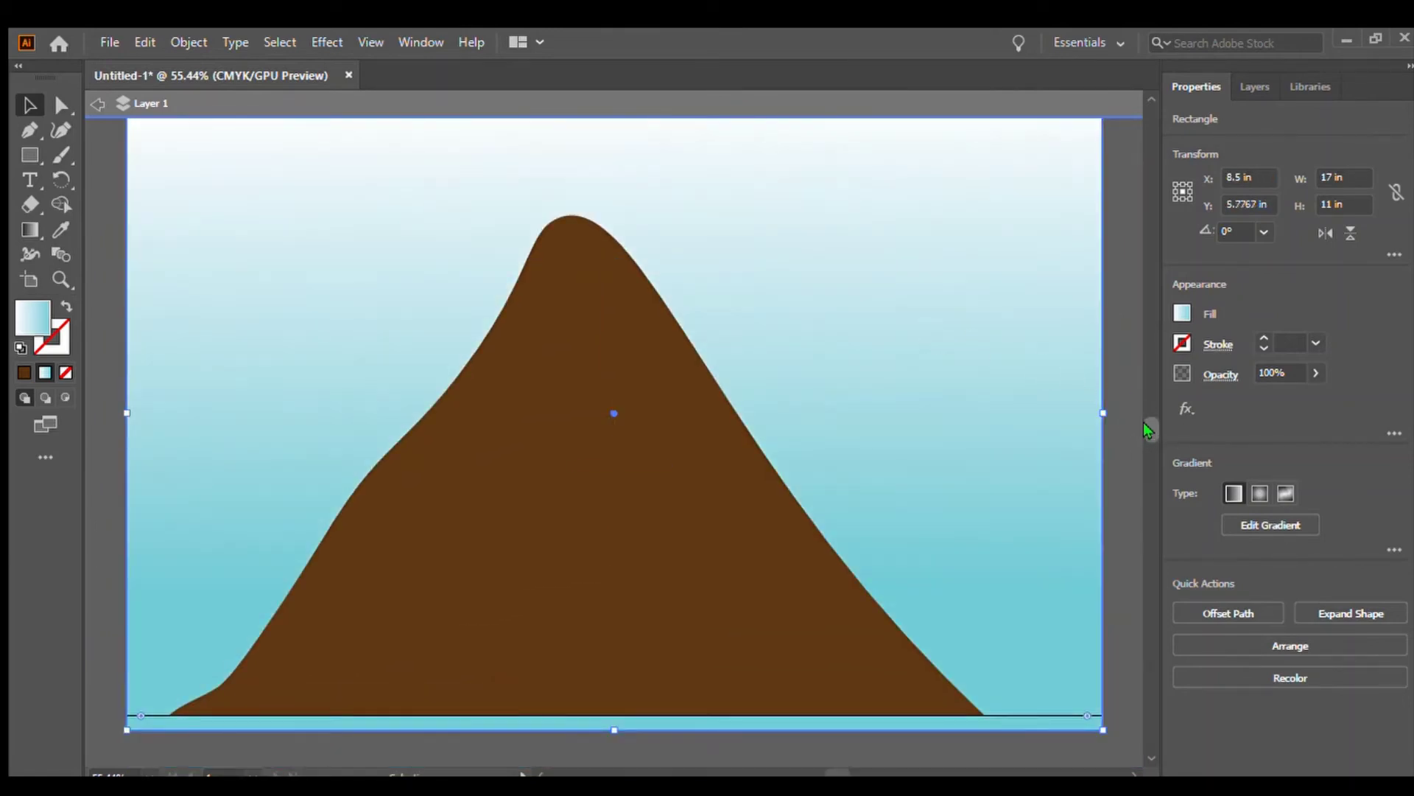
{"action": "mouse_move", "coordinate": [1141, 429]}
{"action": "left_mouse_down"}
{"action": "mouse_move", "coordinate": [1141, 410]}
{"action": "mouse_move", "coordinate": [1122, 431]}
{"action": "left_mouse_up"}
{"action": "left_click_drag", "start_coordinate": [1020, 471], "coordinate": [1019, 455]}
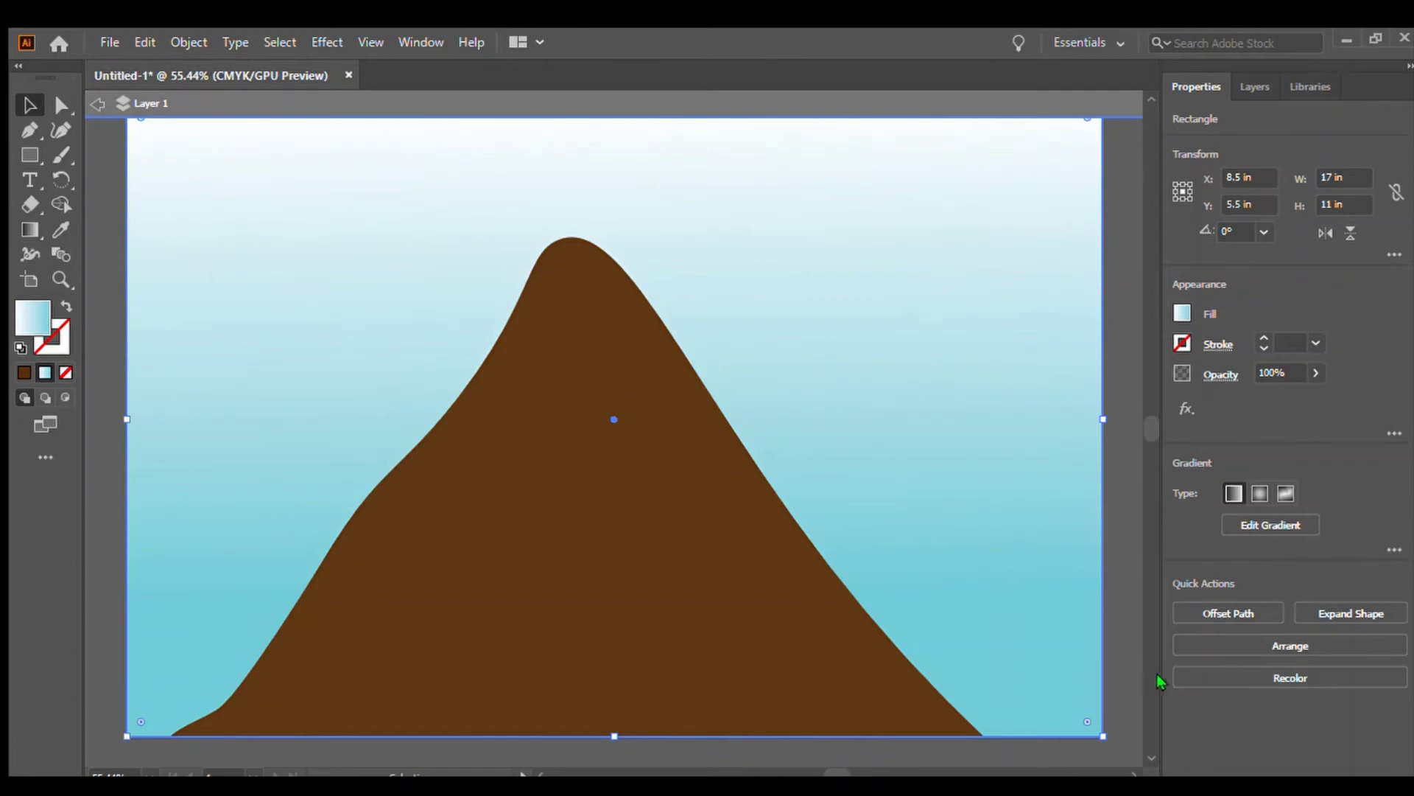
- Send the gradient rectangle behind all three mountains and deselect it
{"action": "key", "text": "ctrl+shift+bracketleft"}
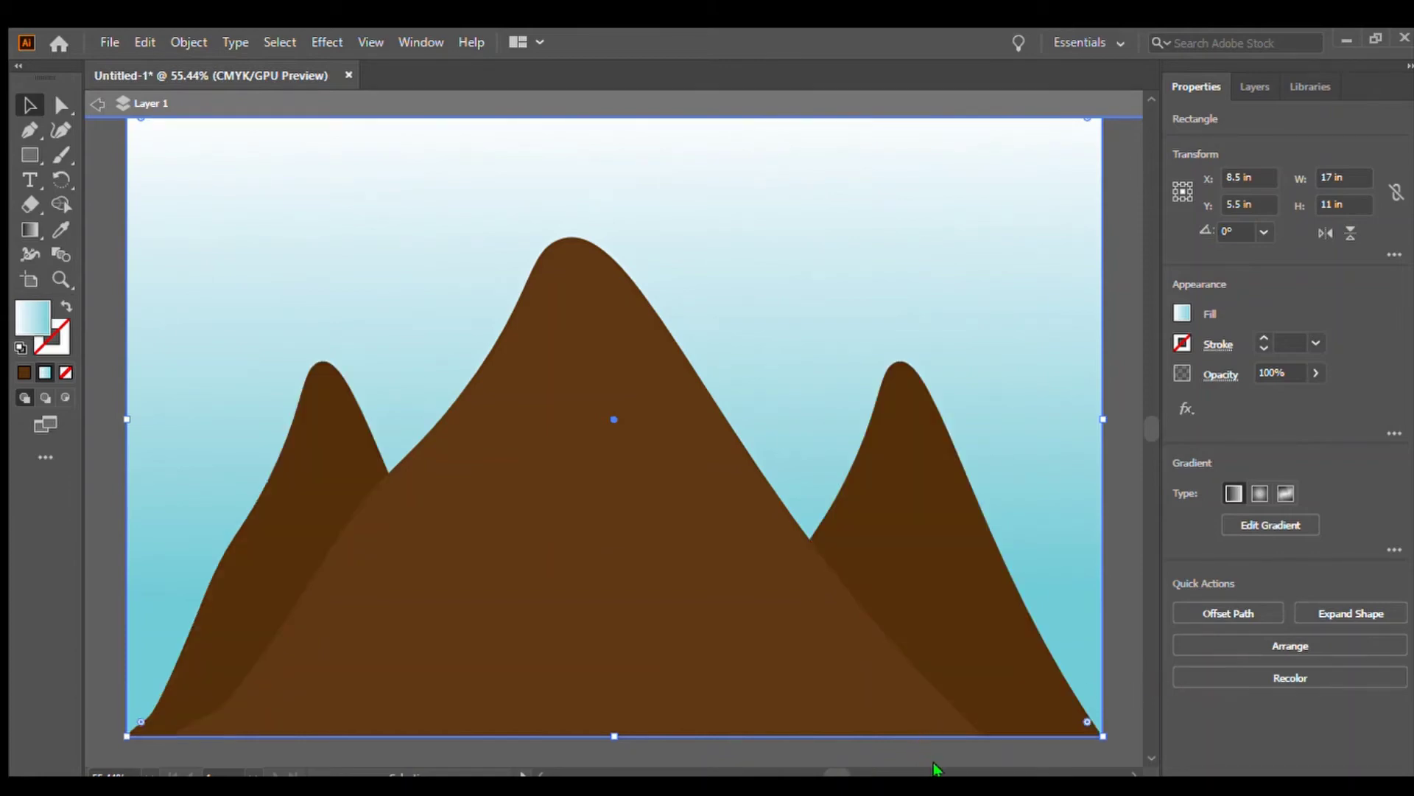
{"action": "left_click", "coordinate": [1008, 748]}
{"action": "scroll", "coordinate": [1150, 421], "scroll_direction": "up", "scroll_amount": 1}
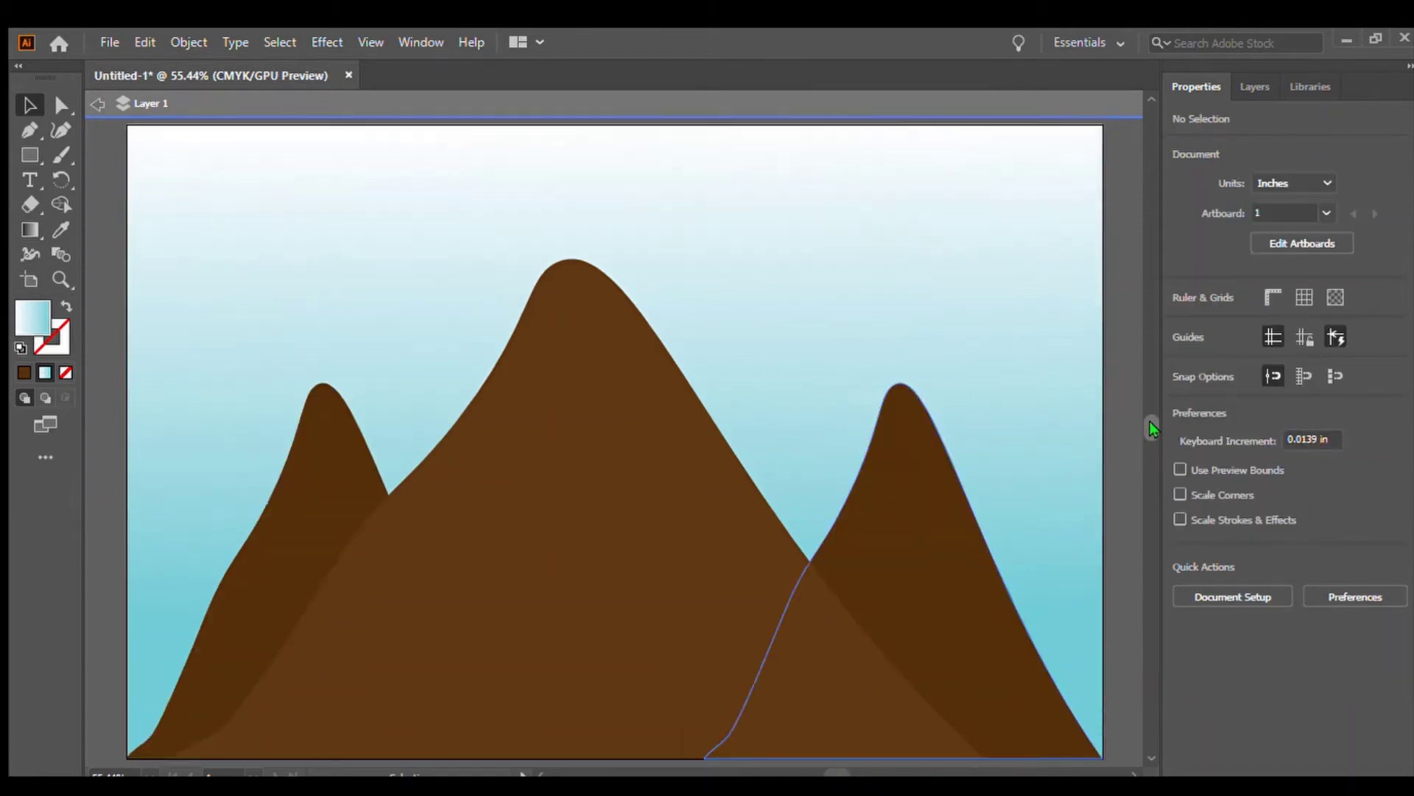
{"action": "scroll", "coordinate": [1153, 421], "scroll_direction": "down", "scroll_amount": 4}
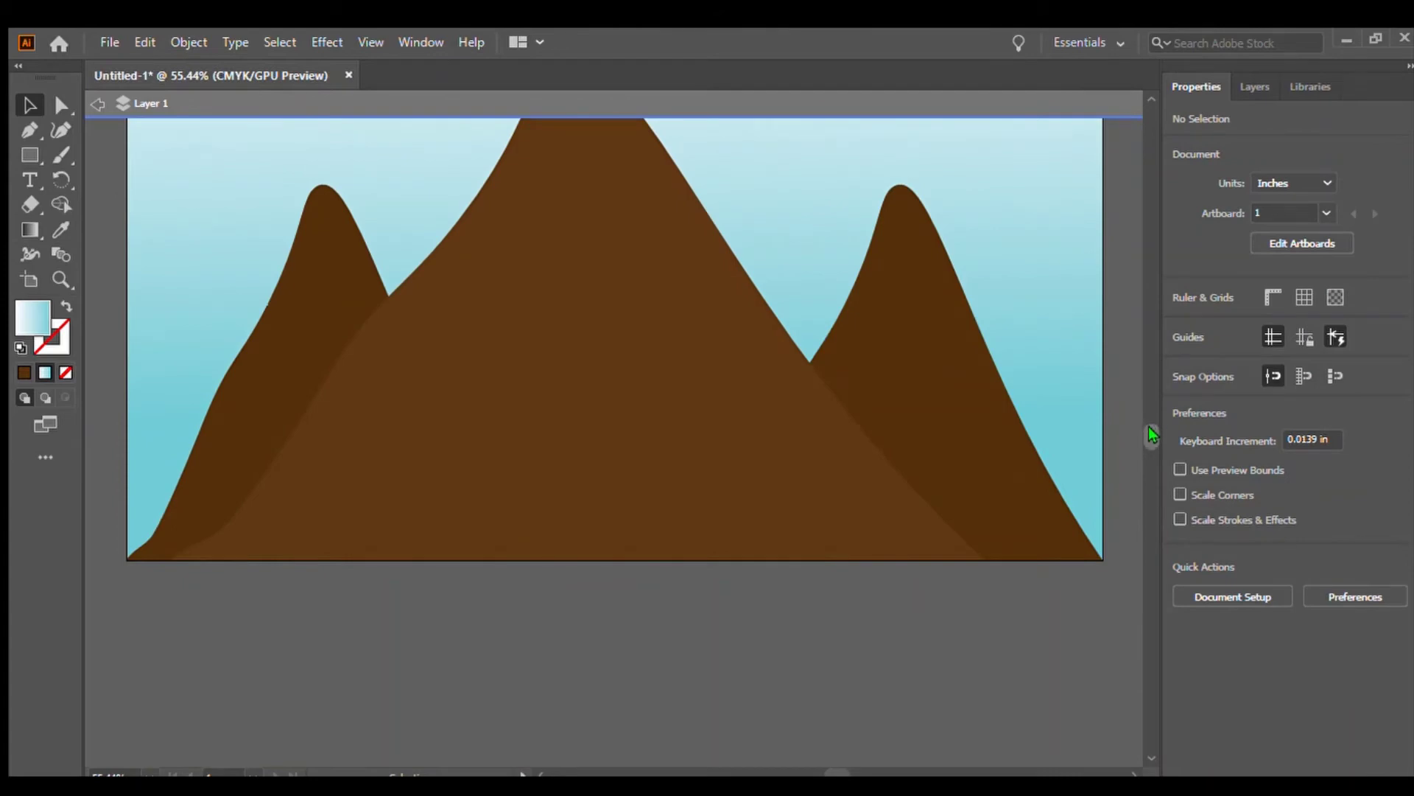
{"action": "scroll", "coordinate": [1151, 420], "scroll_direction": "up", "scroll_amount": 4}
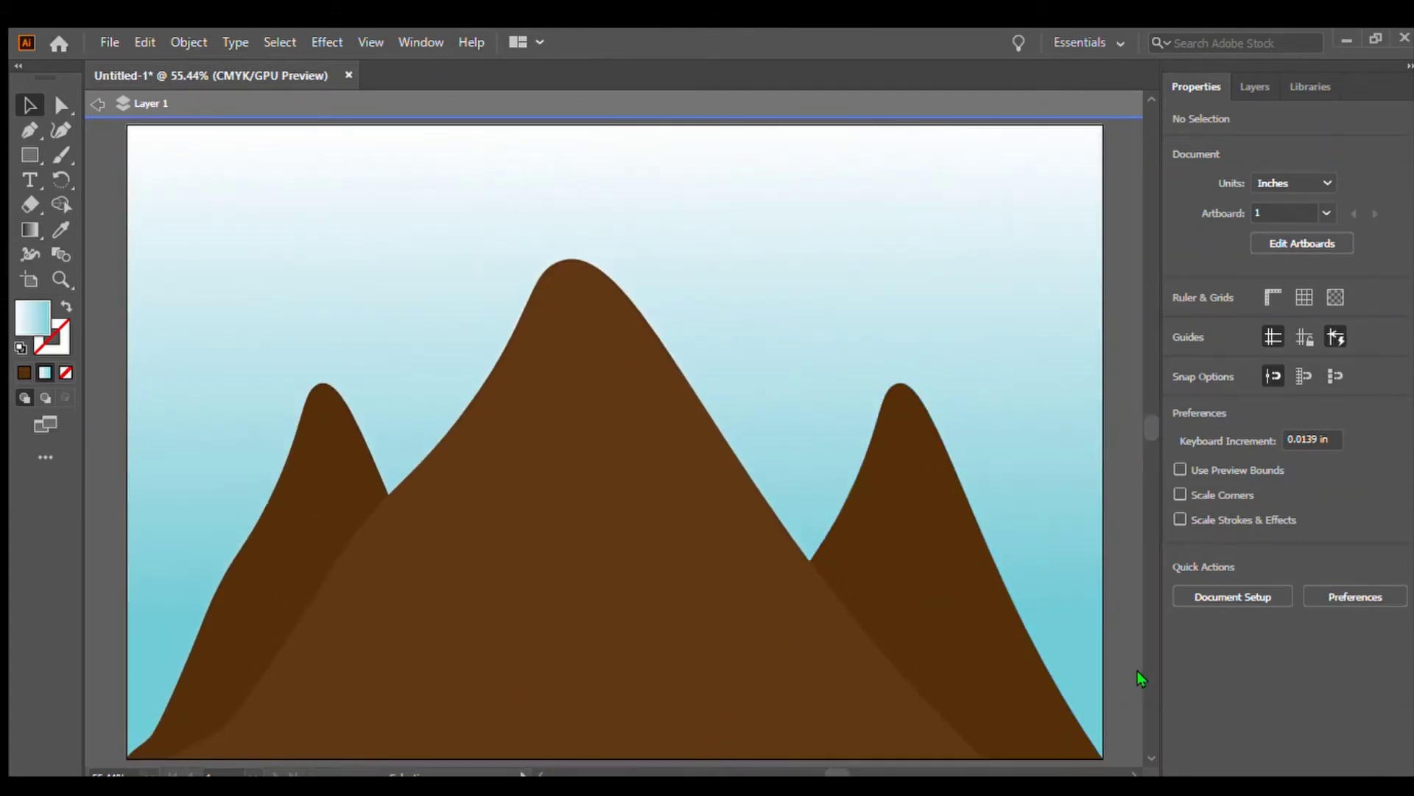
- Draw a closed snow-cap shape with a jagged lower edge over the central peak using the Curvature tool, about 4.94 by 4.57 in
{"action": "left_click", "coordinate": [62, 129]}
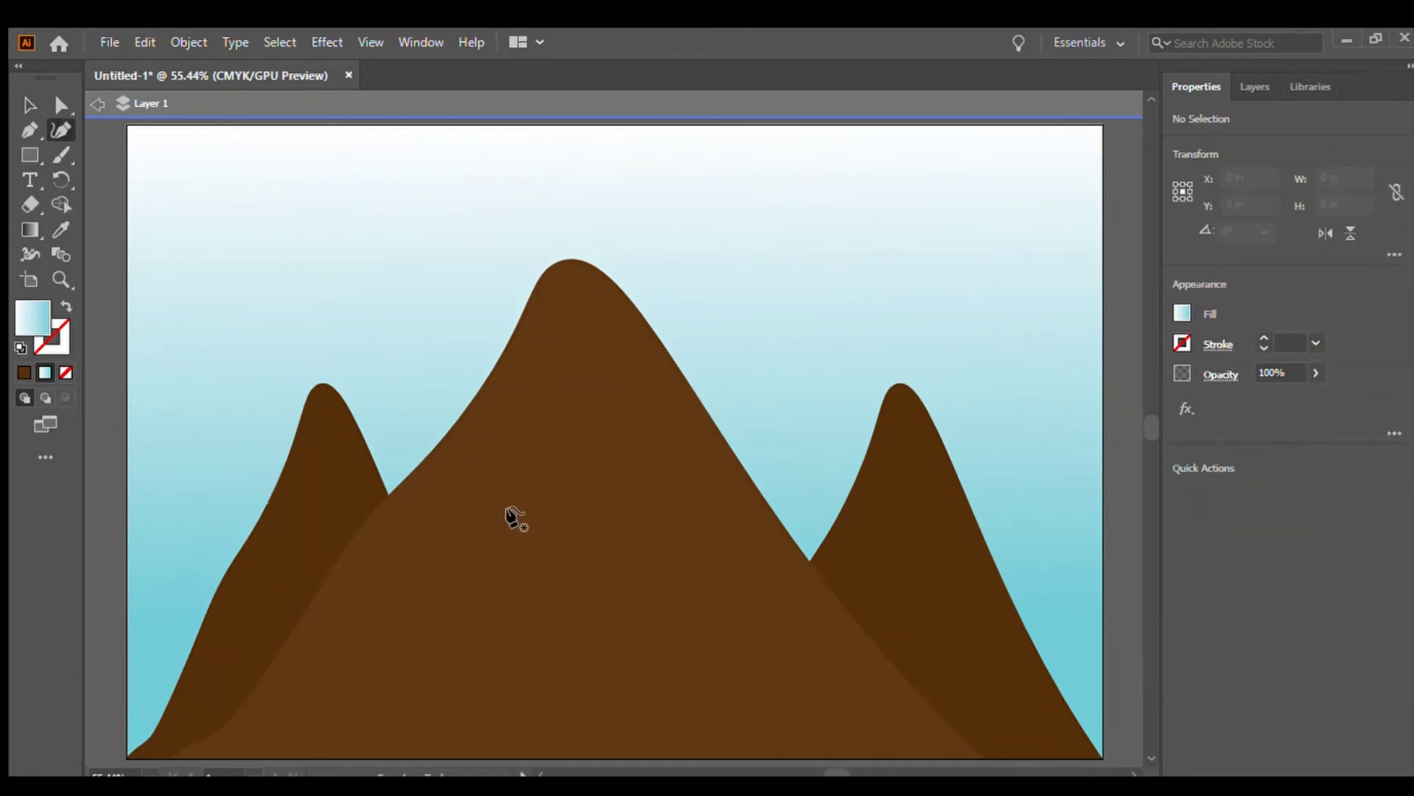
{"action": "left_click", "coordinate": [471, 416]}
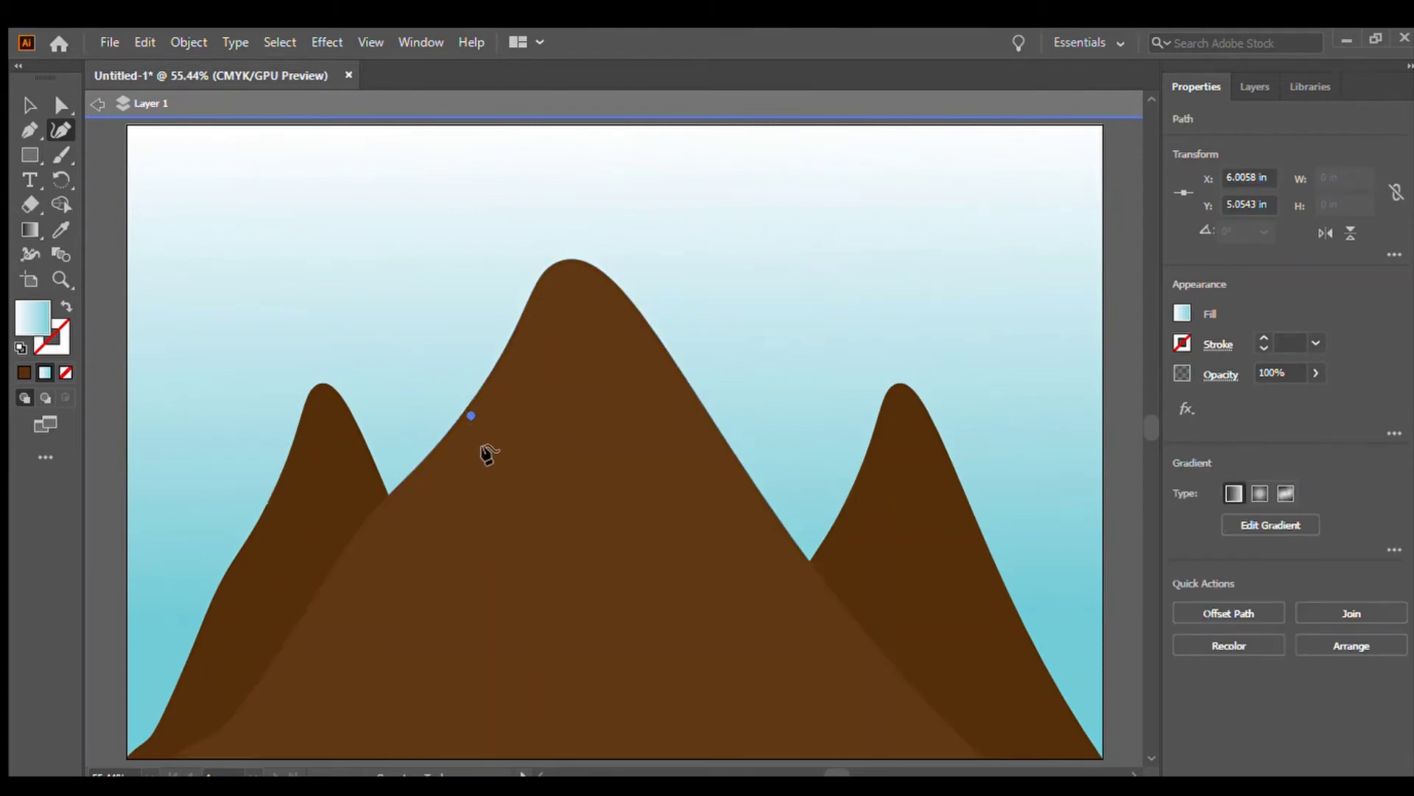
{"action": "left_click", "coordinate": [490, 448]}
{"action": "left_click", "coordinate": [514, 480]}
{"action": "left_click", "coordinate": [525, 439]}
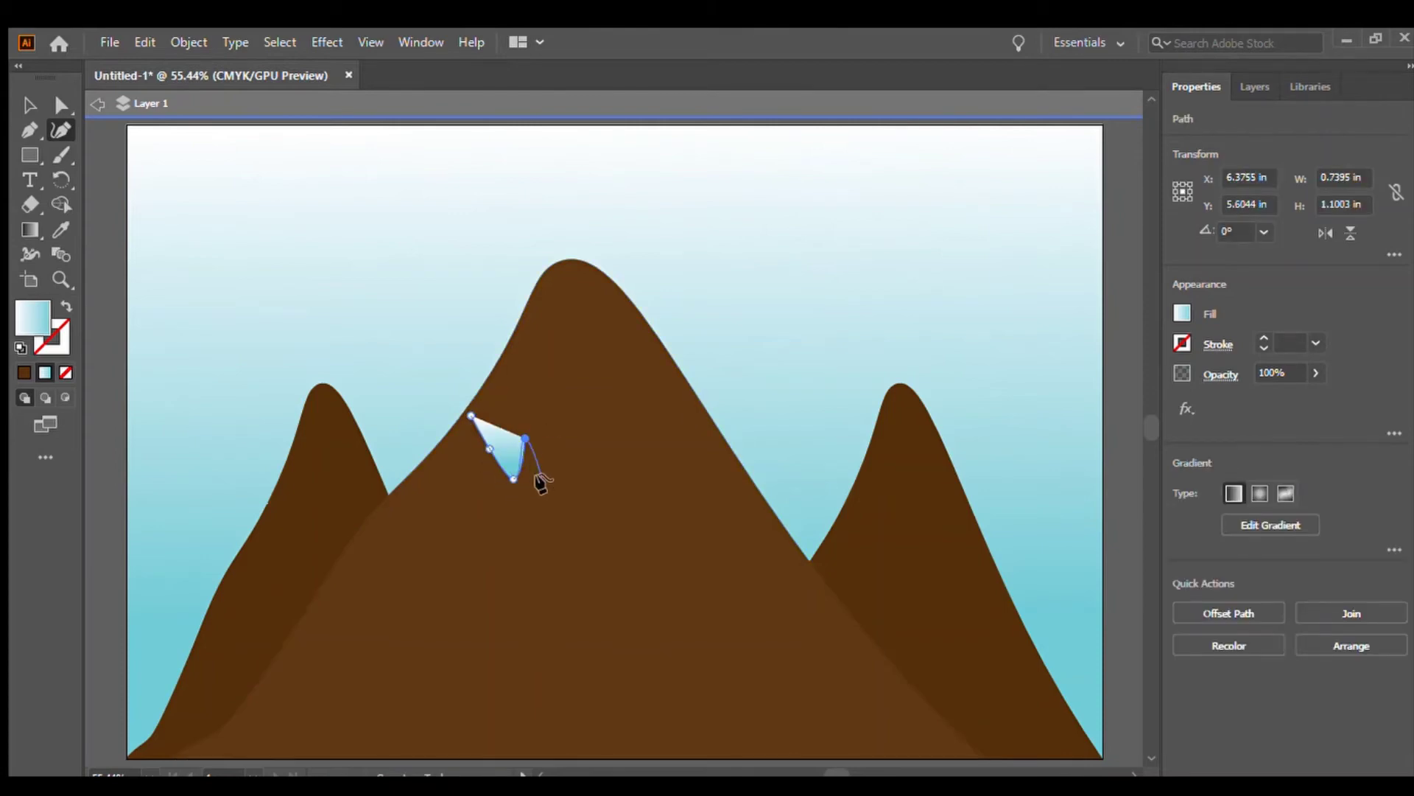
{"action": "left_click", "coordinate": [543, 484]}
{"action": "left_click", "coordinate": [557, 439]}
{"action": "left_click", "coordinate": [580, 507]}
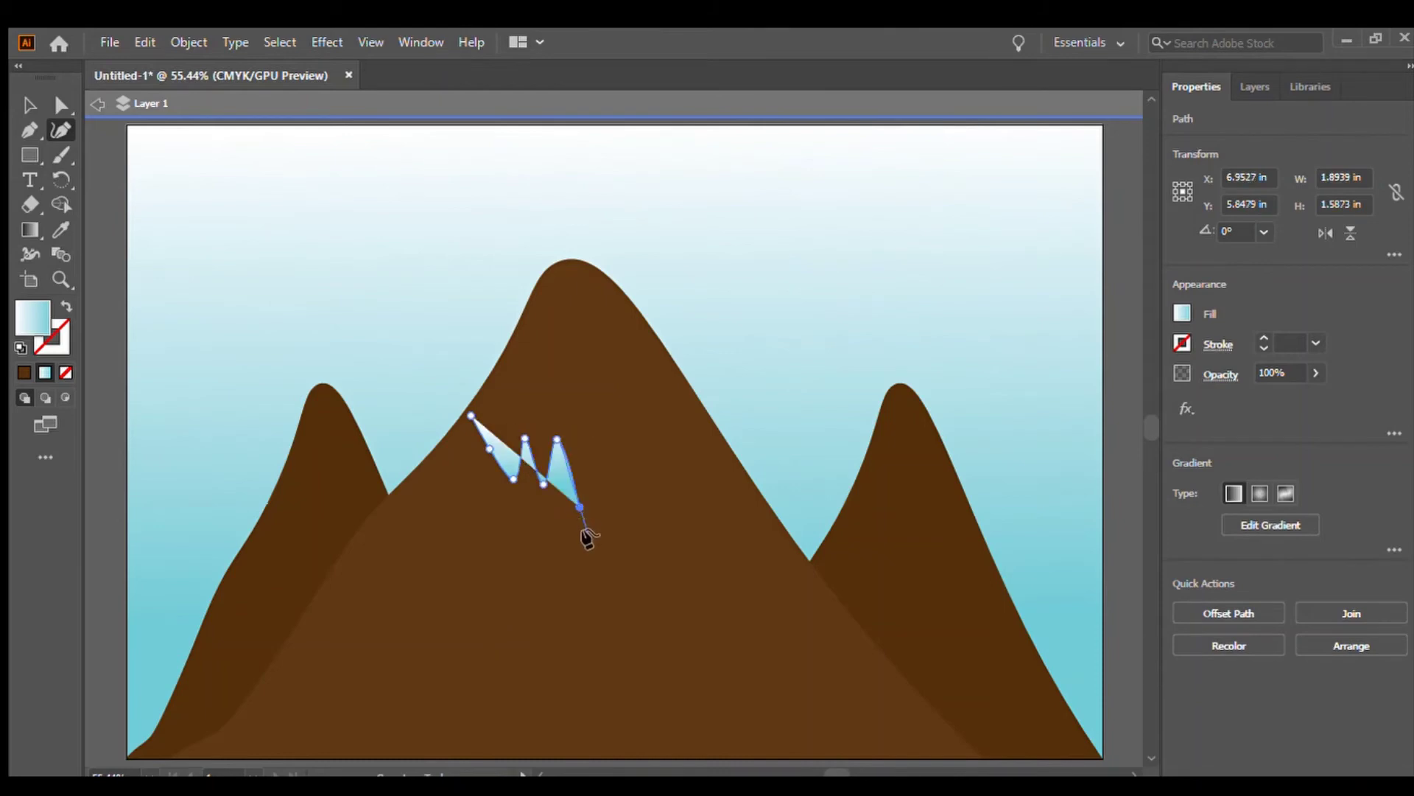
{"action": "left_click", "coordinate": [591, 531]}
{"action": "left_click", "coordinate": [614, 457]}
{"action": "left_click", "coordinate": [627, 537]}
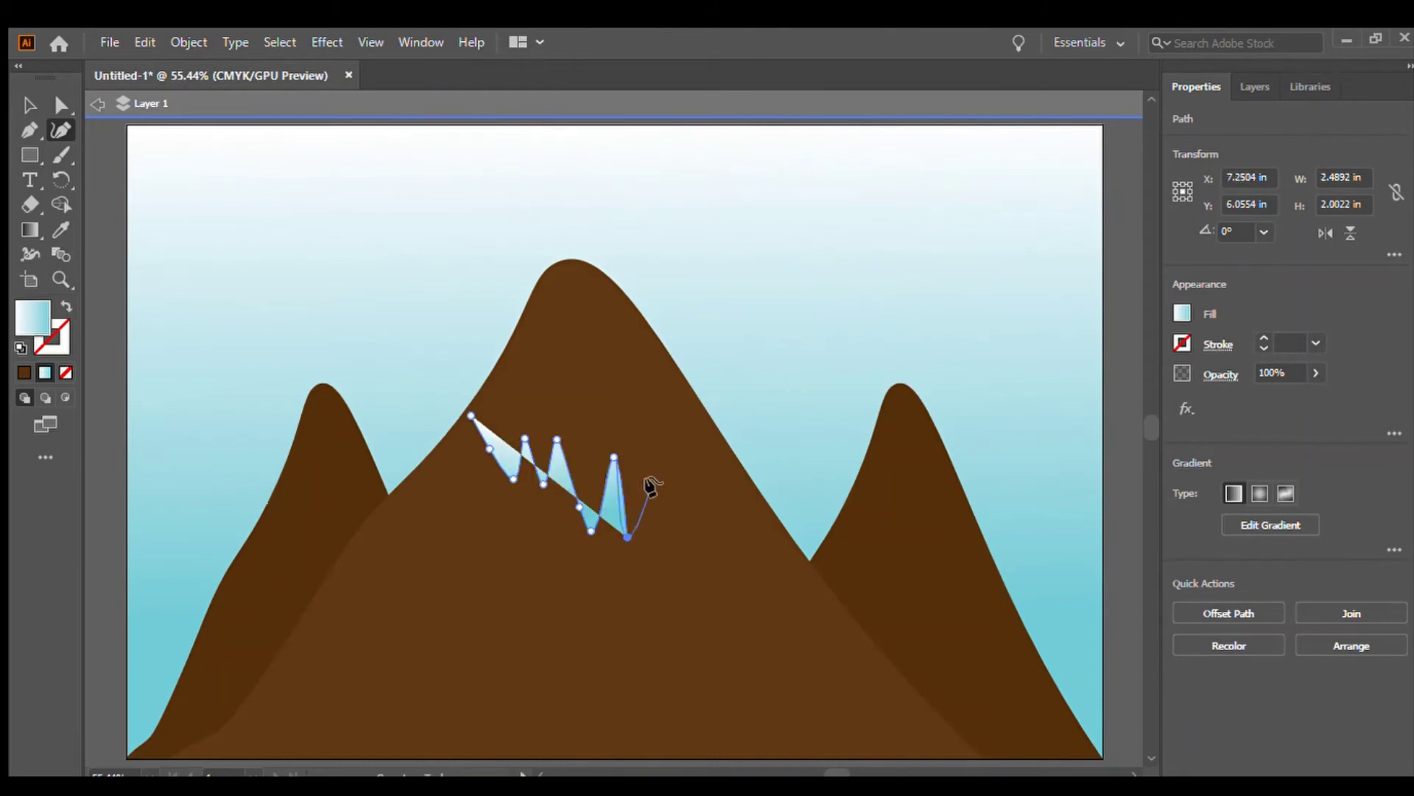
{"action": "left_click", "coordinate": [655, 446]}
{"action": "left_click", "coordinate": [656, 401]}
{"action": "left_click", "coordinate": [687, 497]}
{"action": "left_click", "coordinate": [708, 539]}
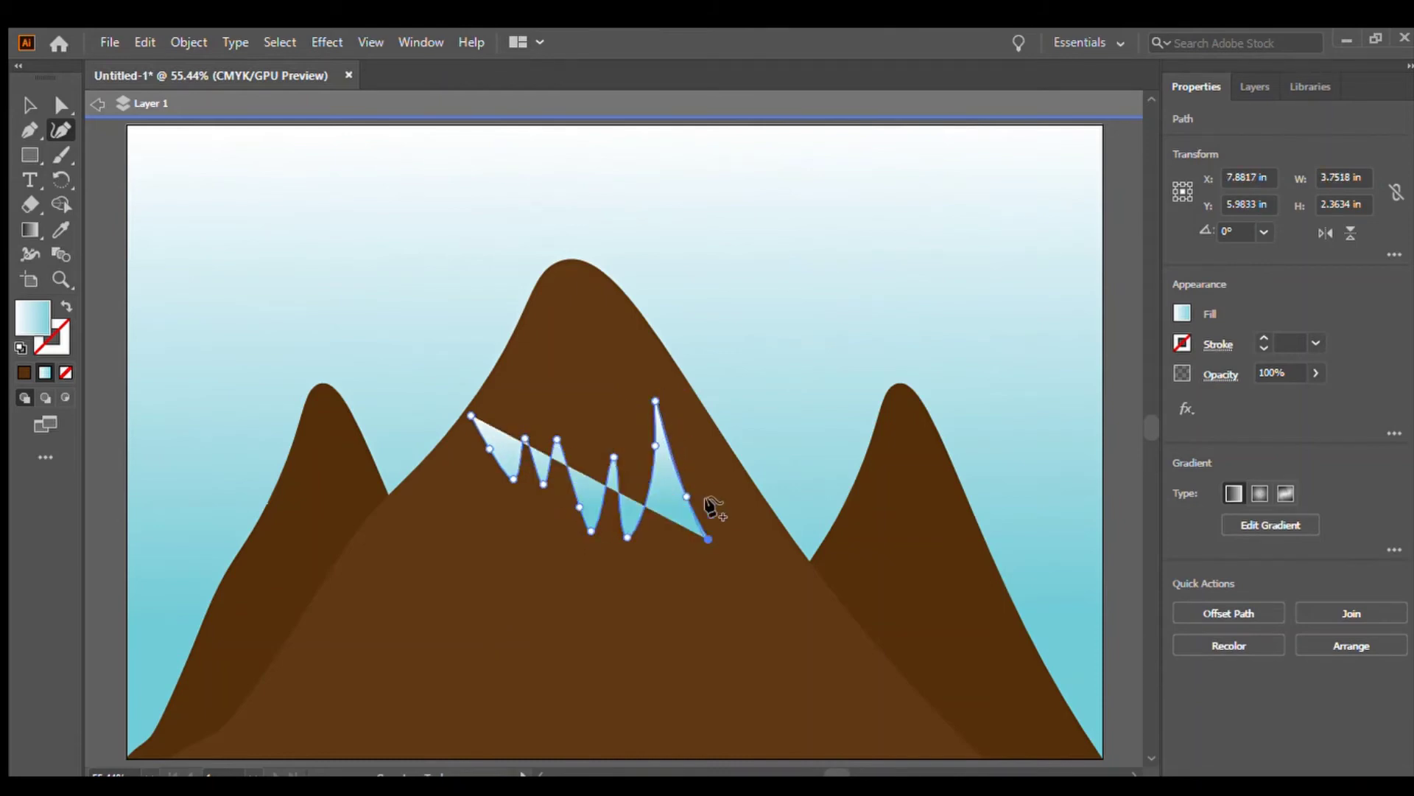
{"action": "left_click", "coordinate": [712, 451]}
{"action": "left_click", "coordinate": [749, 530]}
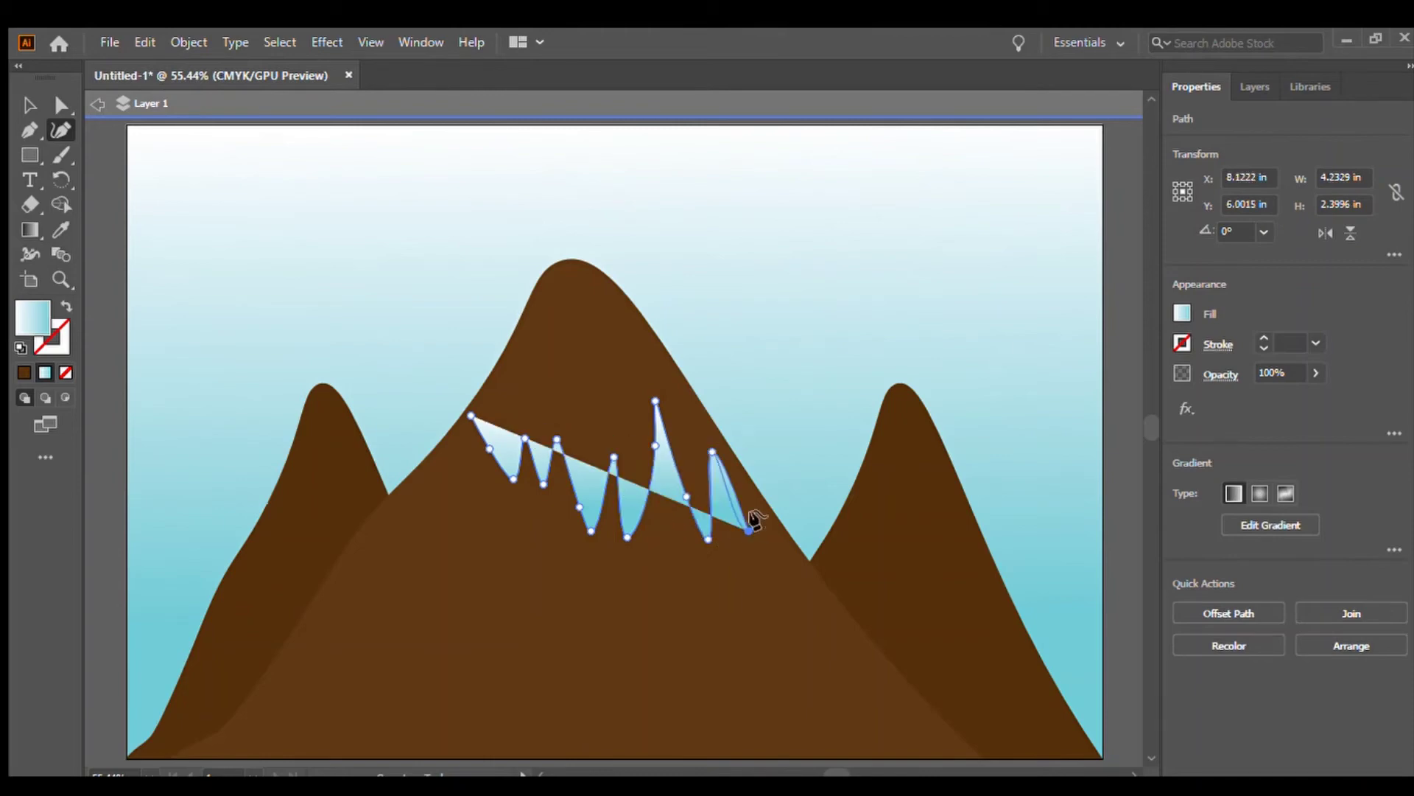
{"action": "left_click", "coordinate": [753, 501]}
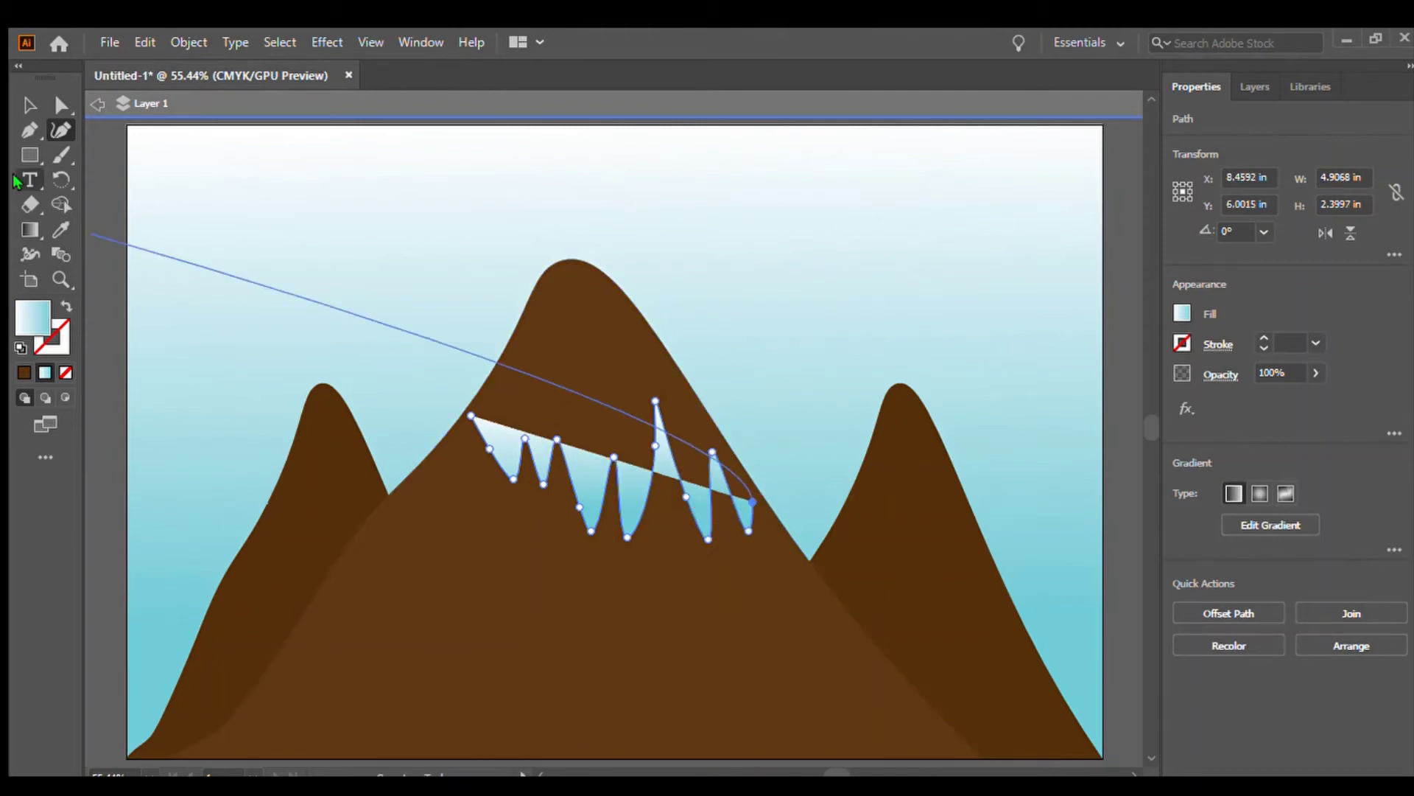
{"action": "left_click", "coordinate": [590, 276]}
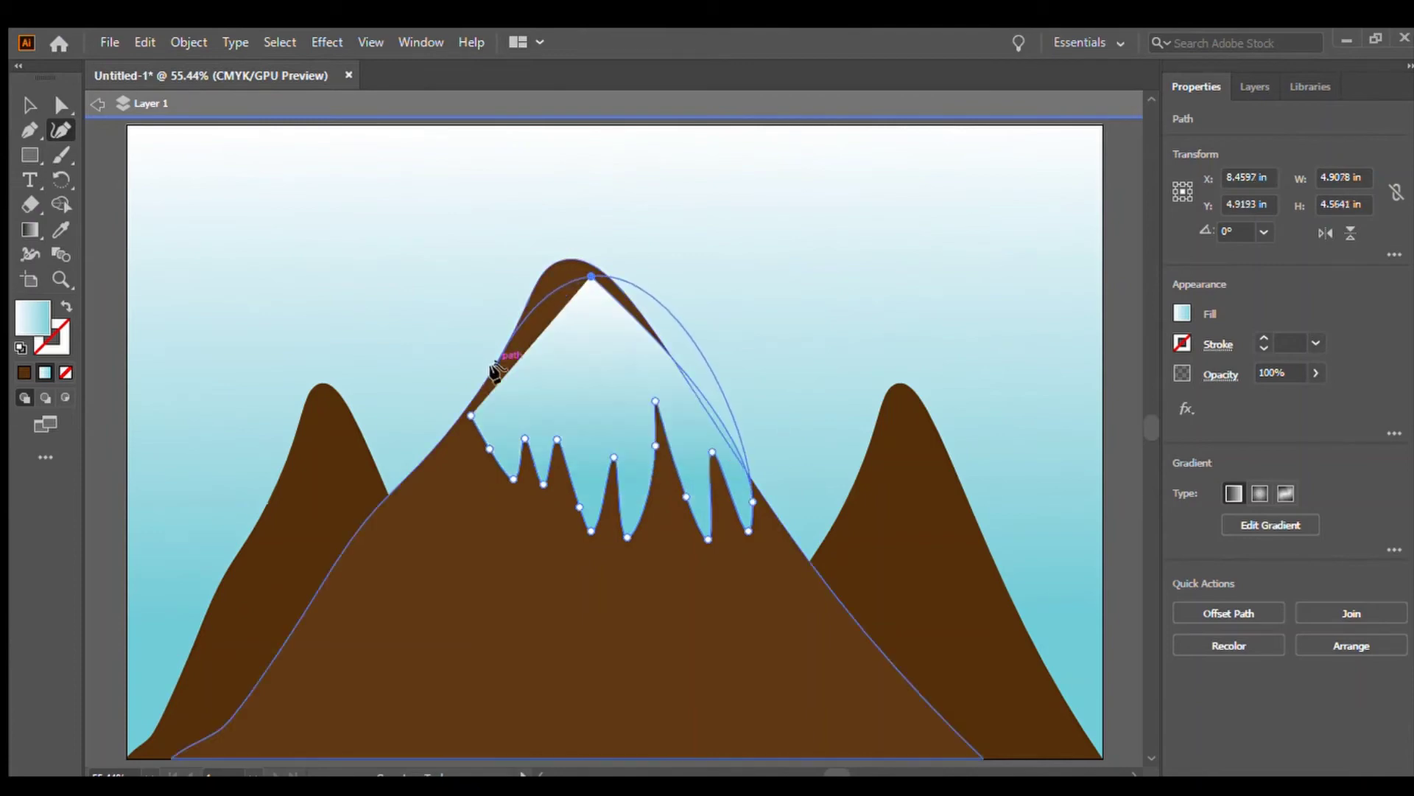
{"action": "left_click", "coordinate": [471, 415]}
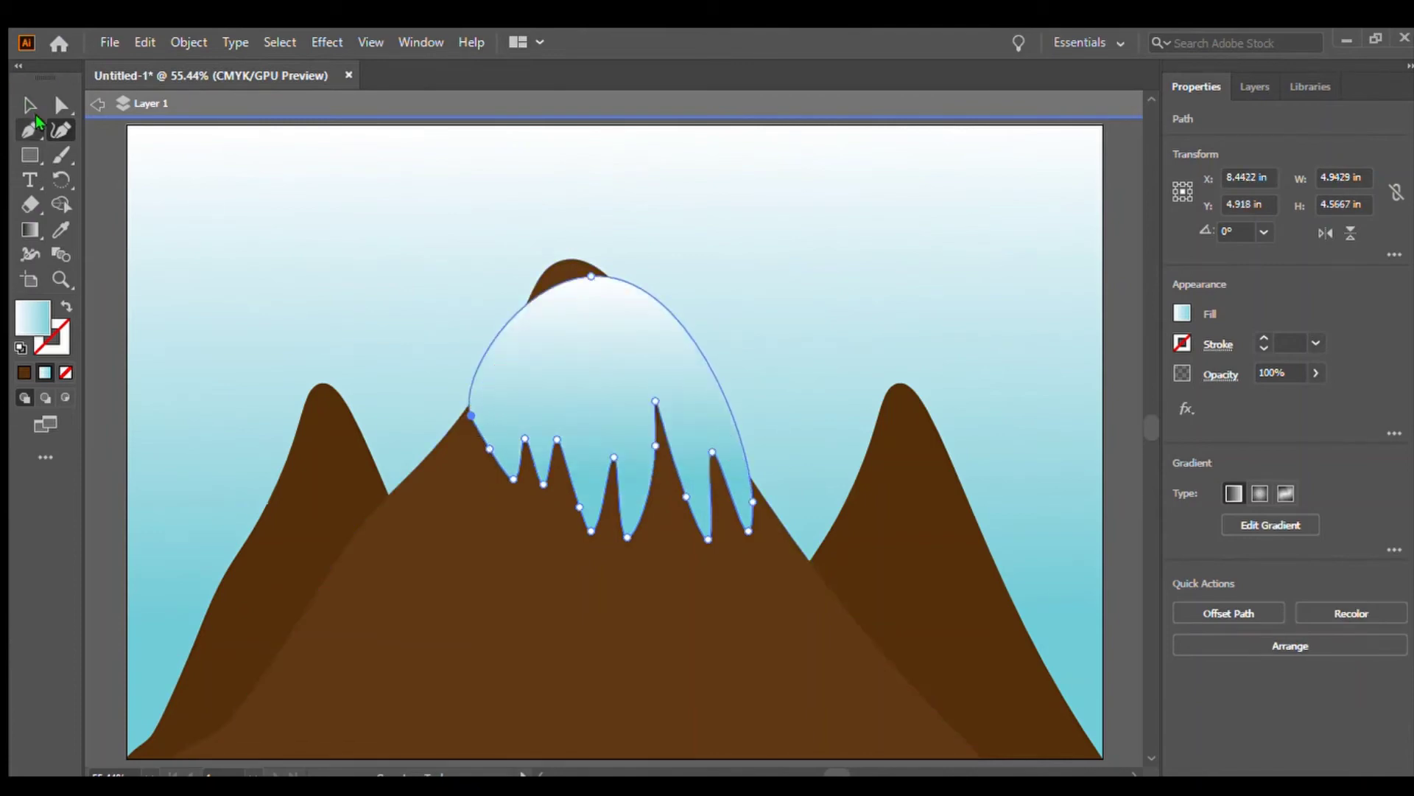
- Try fitting the snow-cap shape to the central peak by moving it and stretching it to about 4.87 in wide, and remove it
{"action": "left_click", "coordinate": [30, 105]}
{"action": "left_click_drag", "start_coordinate": [589, 340], "coordinate": [647, 338]}
{"action": "left_click_drag", "start_coordinate": [442, 364], "coordinate": [550, 376]}
{"action": "left_click_drag", "start_coordinate": [631, 344], "coordinate": [575, 363]}
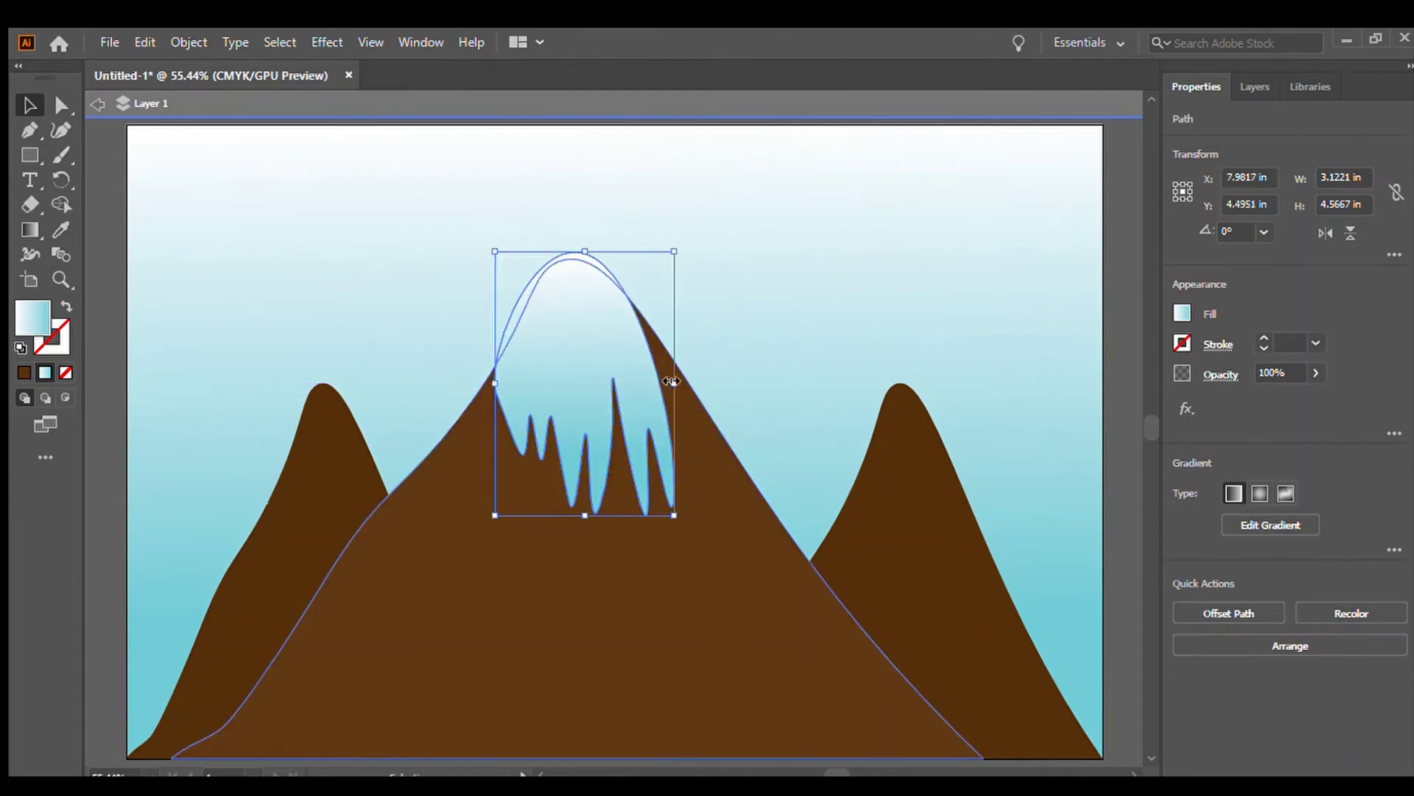
{"action": "left_click_drag", "start_coordinate": [672, 381], "coordinate": [734, 383]}
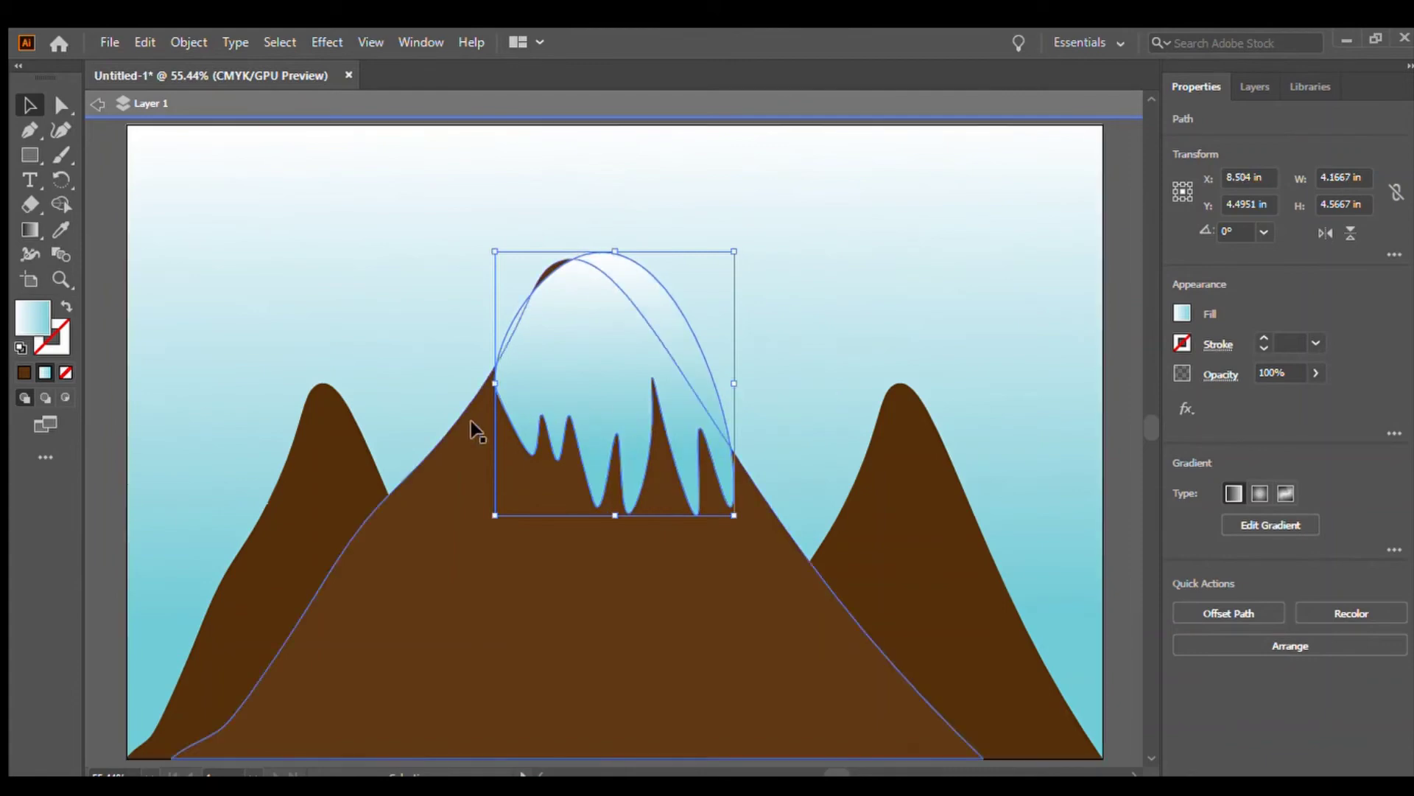
{"action": "left_click_drag", "start_coordinate": [496, 383], "coordinate": [455, 383]}
{"action": "left_click_drag", "start_coordinate": [629, 340], "coordinate": [681, 504]}
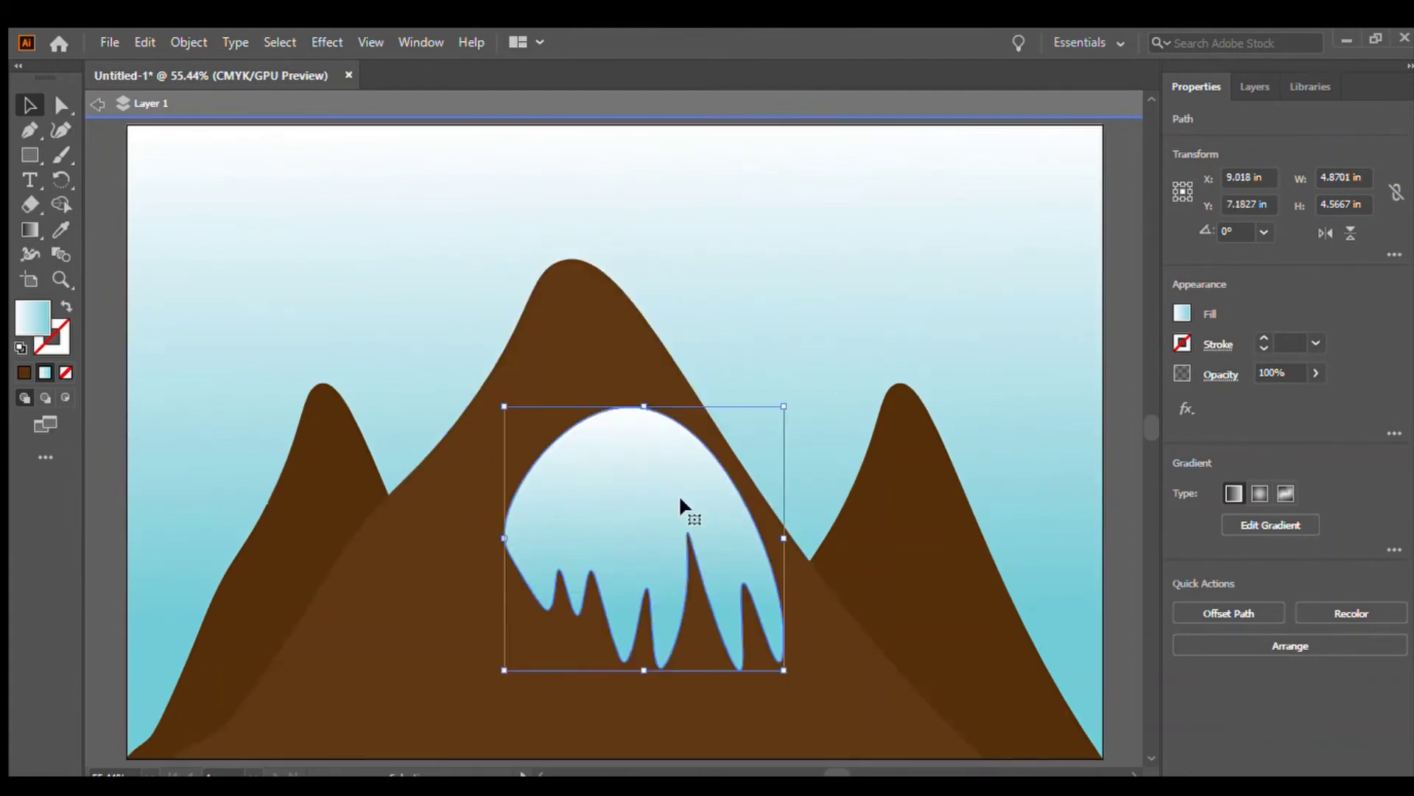
{"action": "key", "text": "ctrl+x"}
- Set up the Paintbrush with no fill and a 6 pt light grey stroke
{"action": "left_click", "coordinate": [59, 150]}
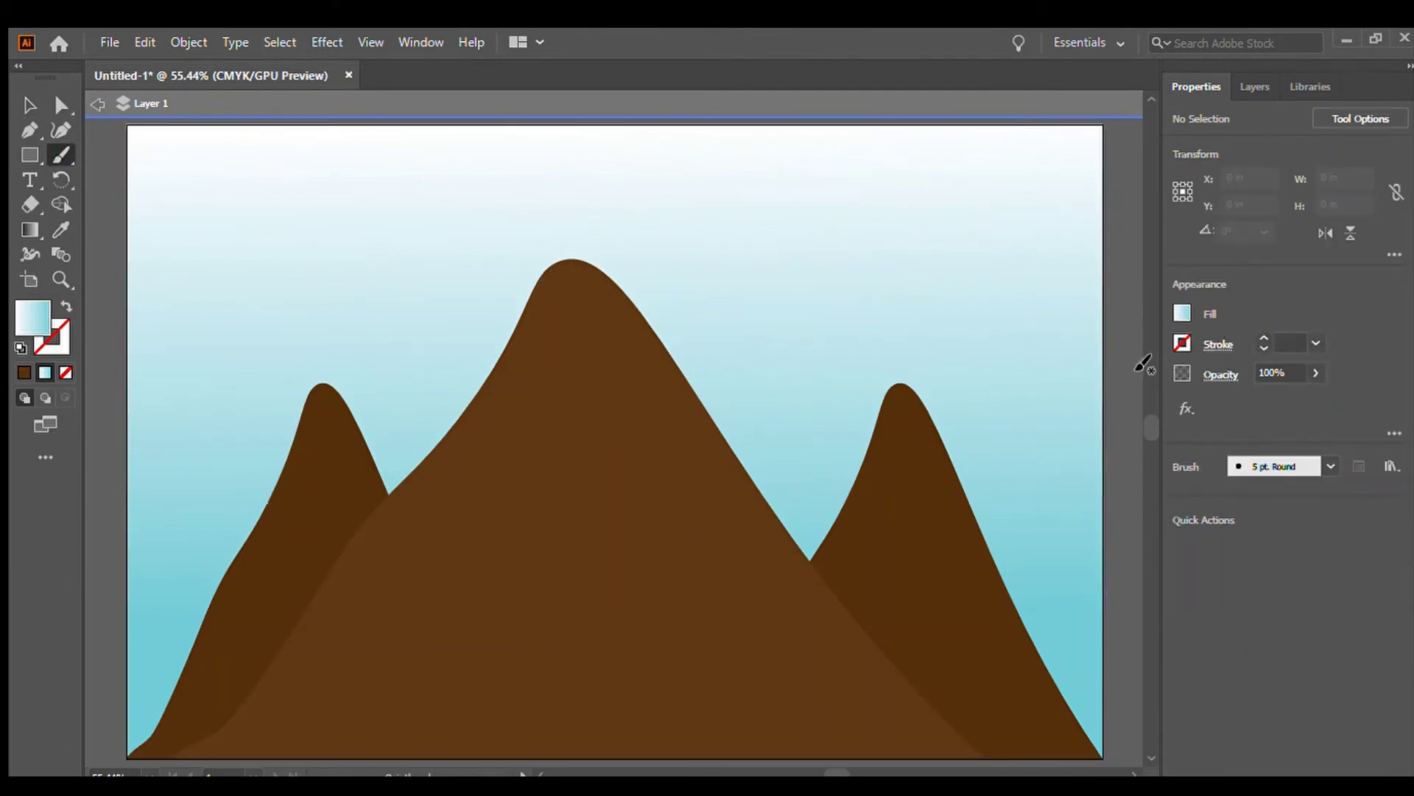
{"action": "key", "text": "shift+x"}
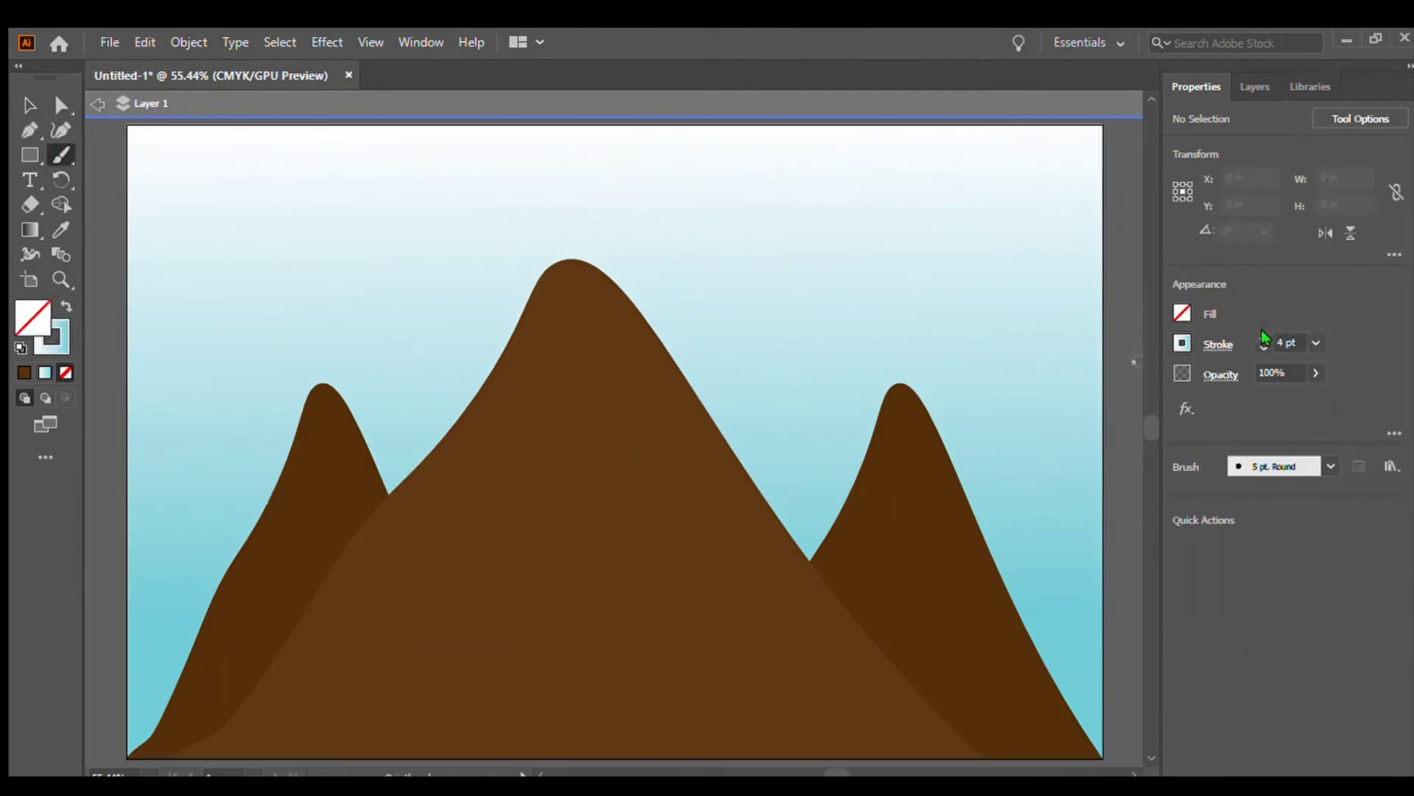
{"action": "left_click", "coordinate": [1263, 336]}
{"action": "left_click", "coordinate": [1263, 335]}
{"action": "left_click", "coordinate": [1263, 335]}
{"action": "left_click", "coordinate": [1263, 335]}
{"action": "left_click", "coordinate": [1262, 335]}
- Paint a solid light grey snow cap with long drips over the central mountain's peak
{"action": "mouse_move", "coordinate": [571, 272]}
{"action": "left_mouse_down"}
{"action": "mouse_move", "coordinate": [539, 302]}
{"action": "mouse_move", "coordinate": [488, 416]}
{"action": "left_mouse_up"}
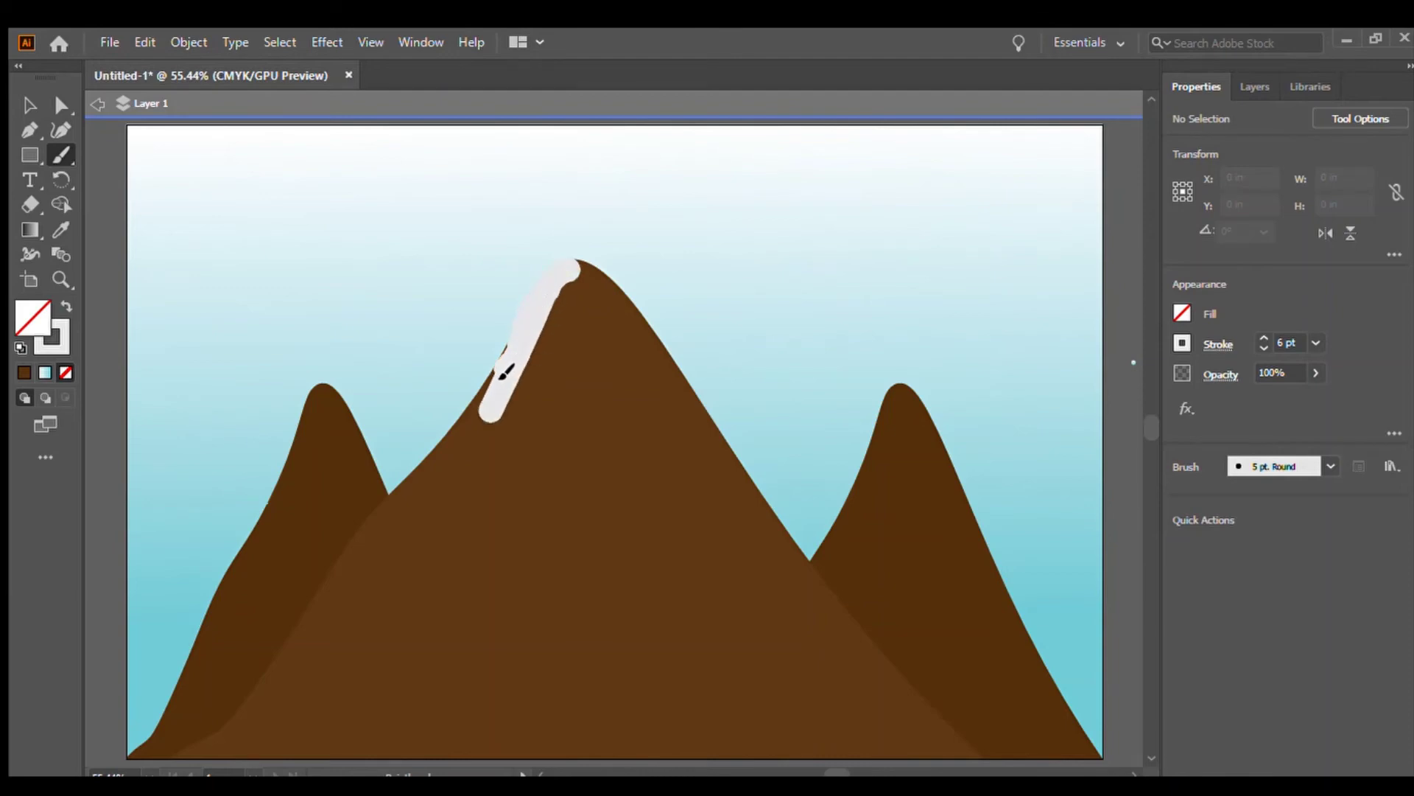
{"action": "mouse_move", "coordinate": [499, 375]}
{"action": "left_mouse_down"}
{"action": "mouse_move", "coordinate": [474, 450]}
{"action": "mouse_move", "coordinate": [513, 344]}
{"action": "left_mouse_up"}
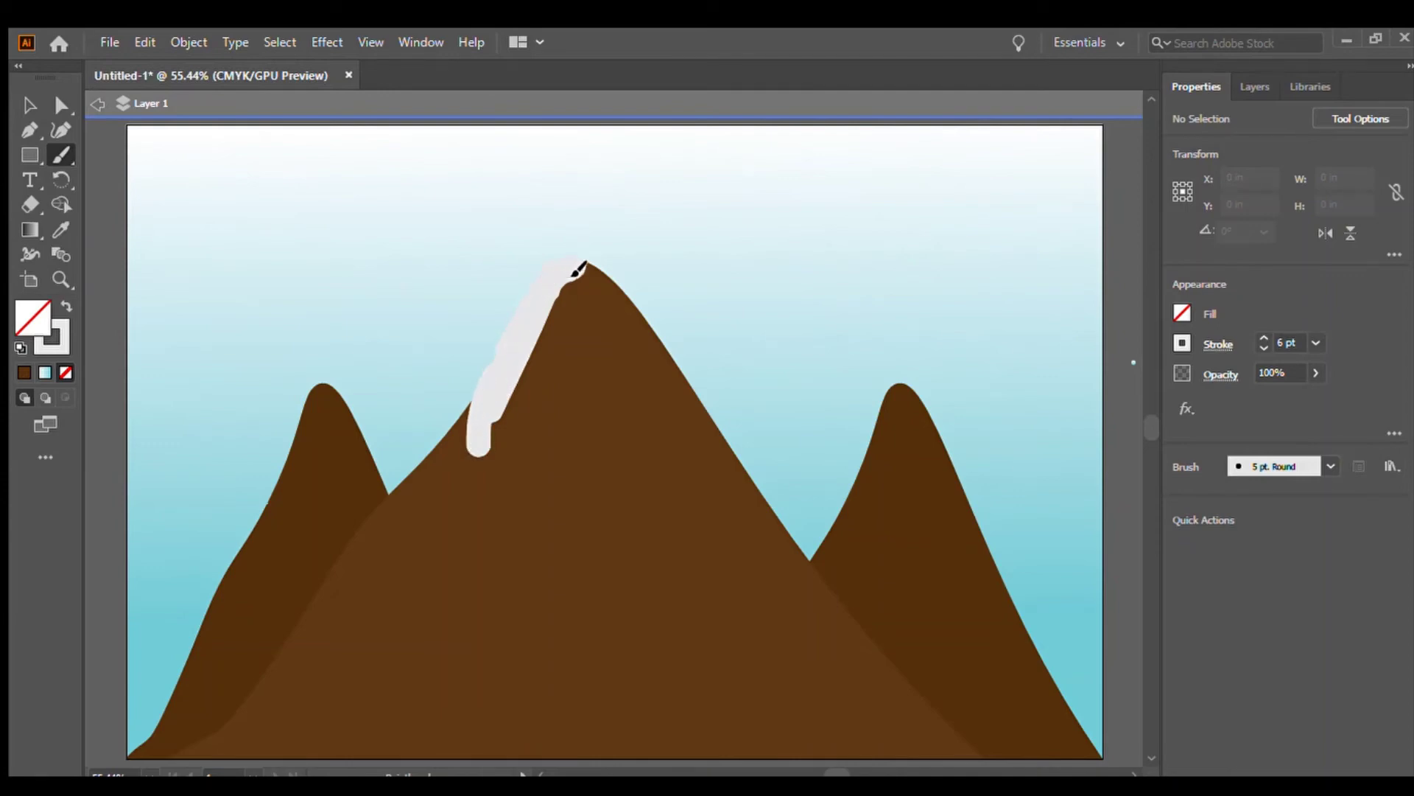
{"action": "mouse_move", "coordinate": [589, 278]}
{"action": "left_mouse_down"}
{"action": "mouse_move", "coordinate": [693, 386]}
{"action": "mouse_move", "coordinate": [717, 460]}
{"action": "mouse_move", "coordinate": [683, 431]}
{"action": "mouse_move", "coordinate": [670, 482]}
{"action": "mouse_move", "coordinate": [668, 445]}
{"action": "mouse_move", "coordinate": [648, 534]}
{"action": "mouse_move", "coordinate": [635, 466]}
{"action": "mouse_move", "coordinate": [562, 609]}
{"action": "mouse_move", "coordinate": [557, 529]}
{"action": "mouse_move", "coordinate": [521, 581]}
{"action": "mouse_move", "coordinate": [489, 578]}
{"action": "mouse_move", "coordinate": [515, 492]}
{"action": "mouse_move", "coordinate": [515, 441]}
{"action": "mouse_move", "coordinate": [482, 451]}
{"action": "mouse_move", "coordinate": [485, 426]}
{"action": "mouse_move", "coordinate": [504, 432]}
{"action": "mouse_move", "coordinate": [501, 337]}
{"action": "mouse_move", "coordinate": [517, 355]}
{"action": "mouse_move", "coordinate": [500, 428]}
{"action": "mouse_move", "coordinate": [579, 280]}
{"action": "mouse_move", "coordinate": [555, 328]}
{"action": "mouse_move", "coordinate": [589, 304]}
{"action": "mouse_move", "coordinate": [674, 396]}
{"action": "mouse_move", "coordinate": [684, 429]}
{"action": "left_mouse_up"}
{"action": "mouse_move", "coordinate": [617, 324]}
{"action": "left_mouse_down"}
{"action": "mouse_move", "coordinate": [682, 472]}
{"action": "mouse_move", "coordinate": [669, 401]}
{"action": "mouse_move", "coordinate": [648, 444]}
{"action": "left_mouse_up"}
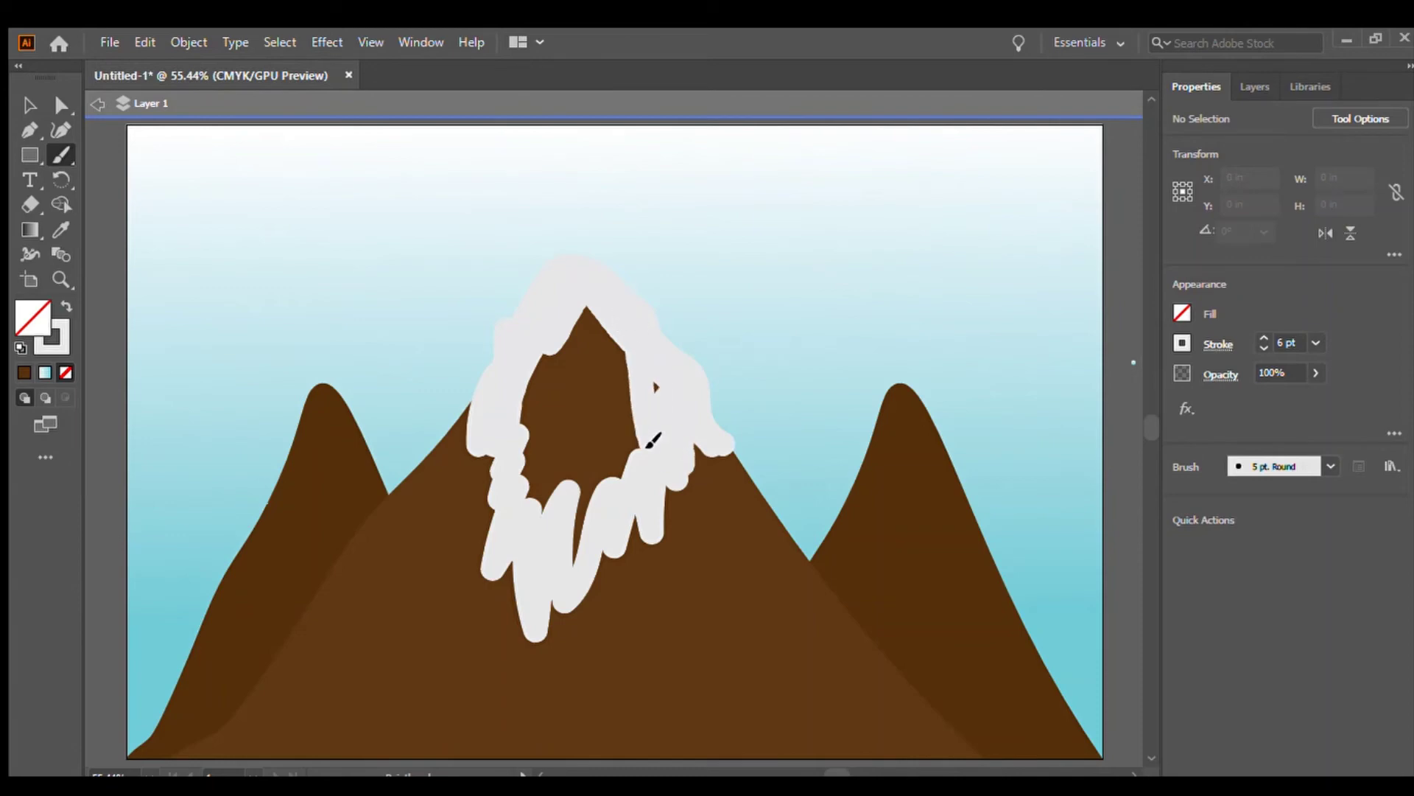
{"action": "mouse_move", "coordinate": [655, 392]}
{"action": "left_mouse_down"}
{"action": "mouse_move", "coordinate": [584, 519]}
{"action": "mouse_move", "coordinate": [580, 560]}
{"action": "mouse_move", "coordinate": [609, 420]}
{"action": "mouse_move", "coordinate": [612, 472]}
{"action": "left_mouse_up"}
{"action": "mouse_move", "coordinate": [632, 422]}
{"action": "left_mouse_down"}
{"action": "mouse_move", "coordinate": [633, 351]}
{"action": "mouse_move", "coordinate": [584, 319]}
{"action": "mouse_move", "coordinate": [536, 368]}
{"action": "mouse_move", "coordinate": [521, 452]}
{"action": "mouse_move", "coordinate": [534, 520]}
{"action": "mouse_move", "coordinate": [564, 434]}
{"action": "mouse_move", "coordinate": [627, 366]}
{"action": "mouse_move", "coordinate": [628, 327]}
{"action": "mouse_move", "coordinate": [555, 514]}
{"action": "mouse_move", "coordinate": [610, 295]}
{"action": "mouse_move", "coordinate": [528, 413]}
{"action": "mouse_move", "coordinate": [520, 451]}
{"action": "mouse_move", "coordinate": [553, 392]}
{"action": "mouse_move", "coordinate": [535, 497]}
{"action": "mouse_move", "coordinate": [572, 373]}
{"action": "mouse_move", "coordinate": [543, 435]}
{"action": "left_mouse_up"}
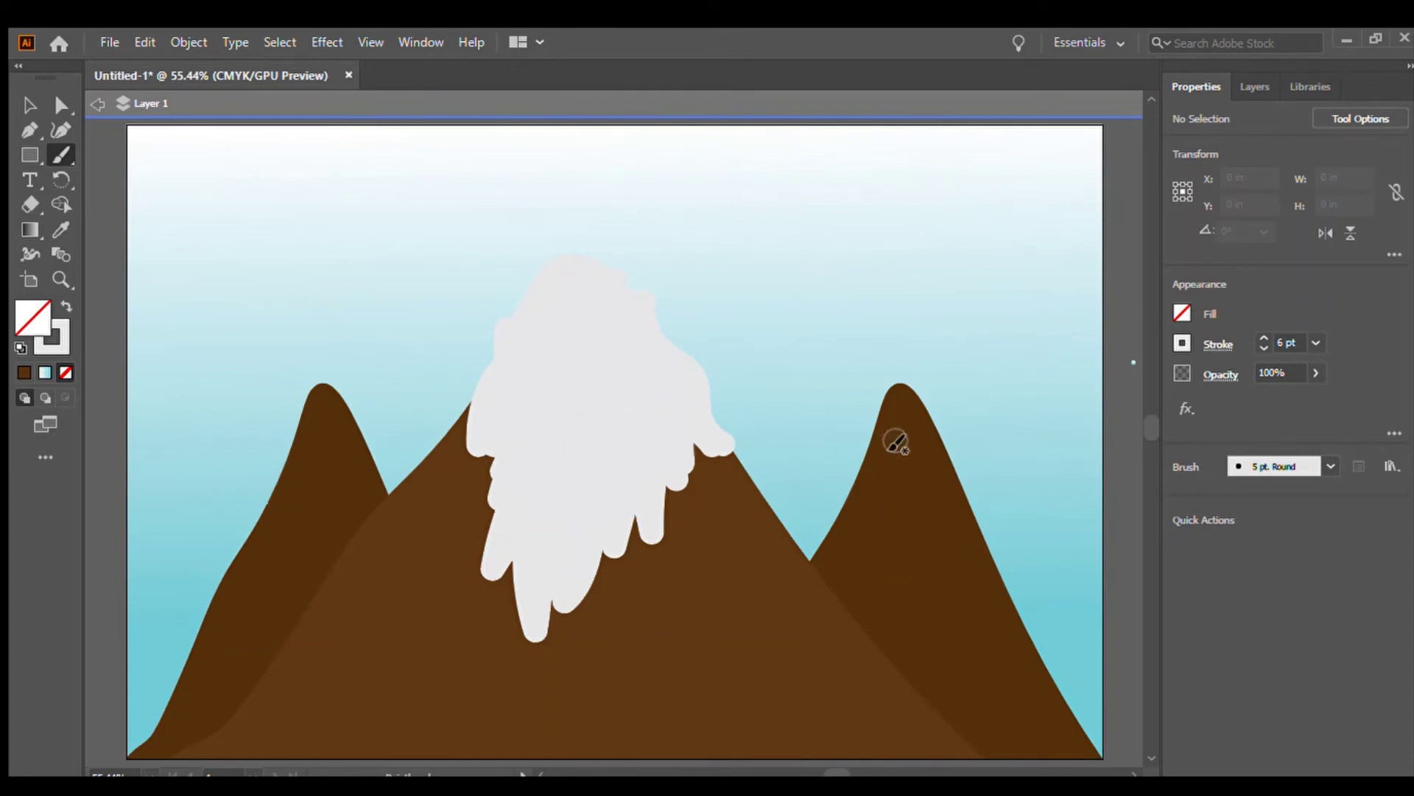
- Paint smaller light grey snow caps over the peaks of the right and left mountains
{"action": "mouse_move", "coordinate": [905, 383]}
{"action": "left_mouse_down"}
{"action": "mouse_move", "coordinate": [872, 478]}
{"action": "mouse_move", "coordinate": [889, 474]}
{"action": "mouse_move", "coordinate": [891, 500]}
{"action": "mouse_move", "coordinate": [934, 498]}
{"action": "mouse_move", "coordinate": [952, 518]}
{"action": "mouse_move", "coordinate": [901, 398]}
{"action": "mouse_move", "coordinate": [950, 473]}
{"action": "mouse_move", "coordinate": [958, 529]}
{"action": "mouse_move", "coordinate": [898, 436]}
{"action": "mouse_move", "coordinate": [910, 498]}
{"action": "left_mouse_up"}
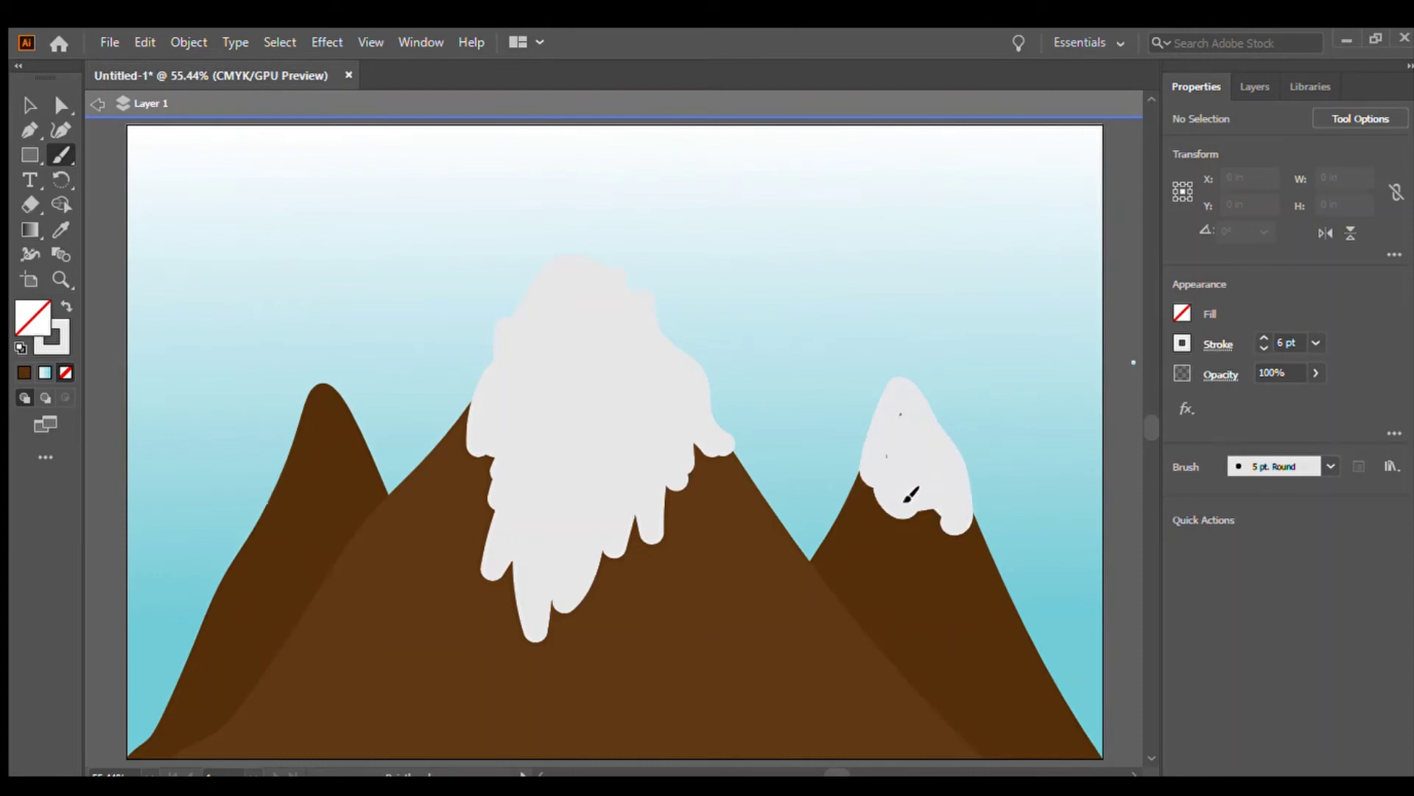
{"action": "left_click_drag", "start_coordinate": [884, 446], "coordinate": [871, 421]}
{"action": "mouse_move", "coordinate": [339, 396]}
{"action": "left_mouse_down"}
{"action": "mouse_move", "coordinate": [318, 398]}
{"action": "mouse_move", "coordinate": [289, 495]}
{"action": "mouse_move", "coordinate": [330, 504]}
{"action": "mouse_move", "coordinate": [360, 486]}
{"action": "mouse_move", "coordinate": [351, 420]}
{"action": "mouse_move", "coordinate": [332, 400]}
{"action": "mouse_move", "coordinate": [309, 486]}
{"action": "mouse_move", "coordinate": [339, 465]}
{"action": "mouse_move", "coordinate": [342, 481]}
{"action": "left_mouse_up"}
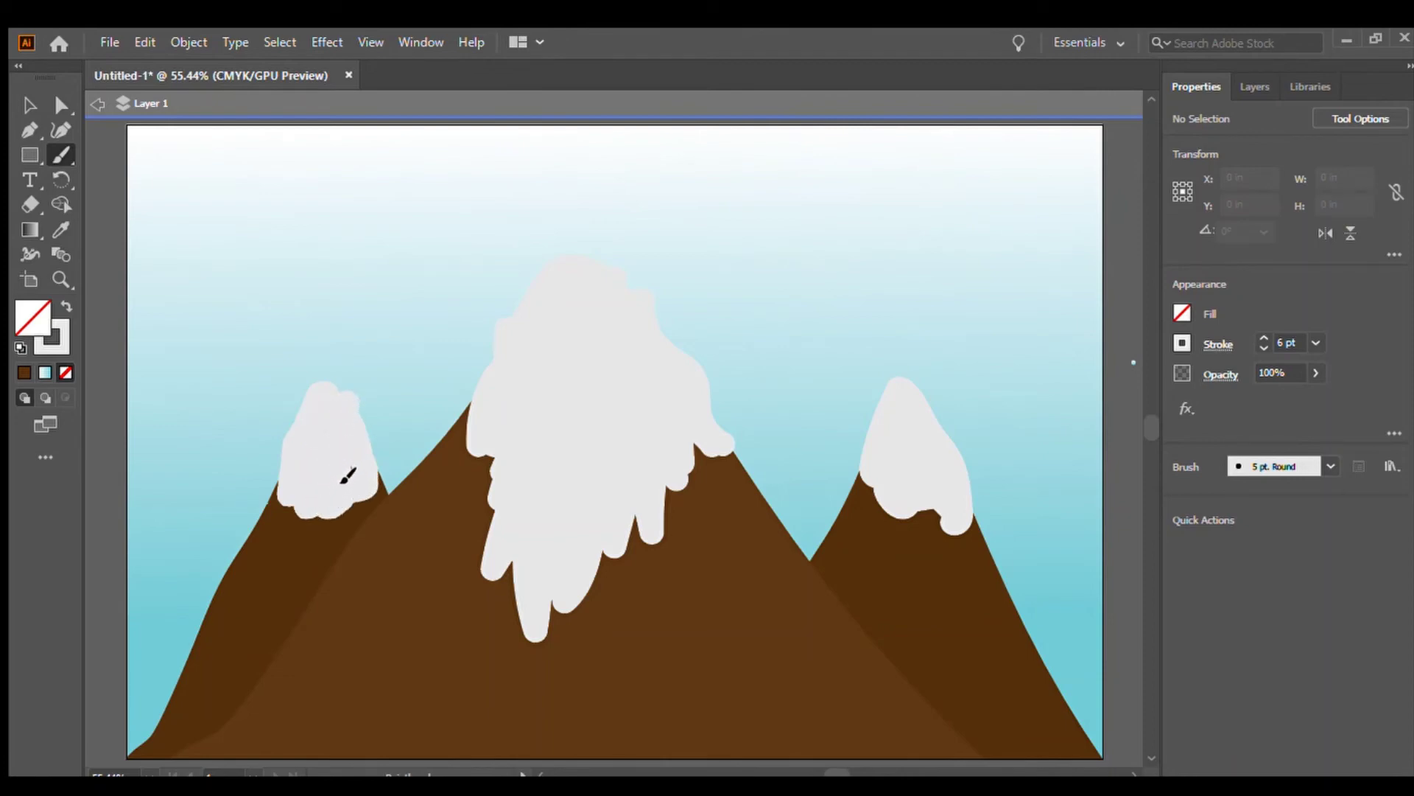
- Paint a light grey cloud outline in the sky above the left mountain and delete it
{"action": "left_click", "coordinate": [29, 105]}
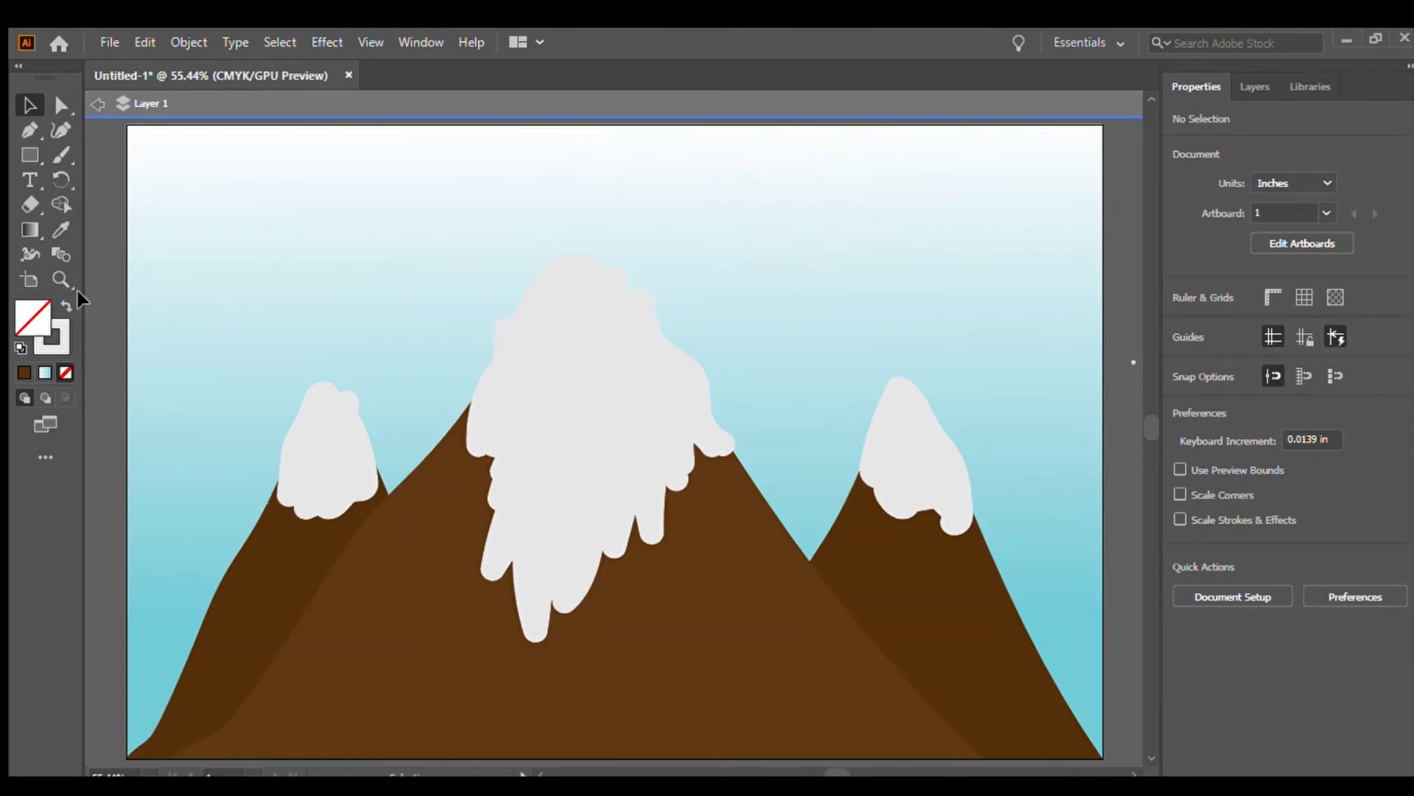
{"action": "left_click", "coordinate": [29, 180]}
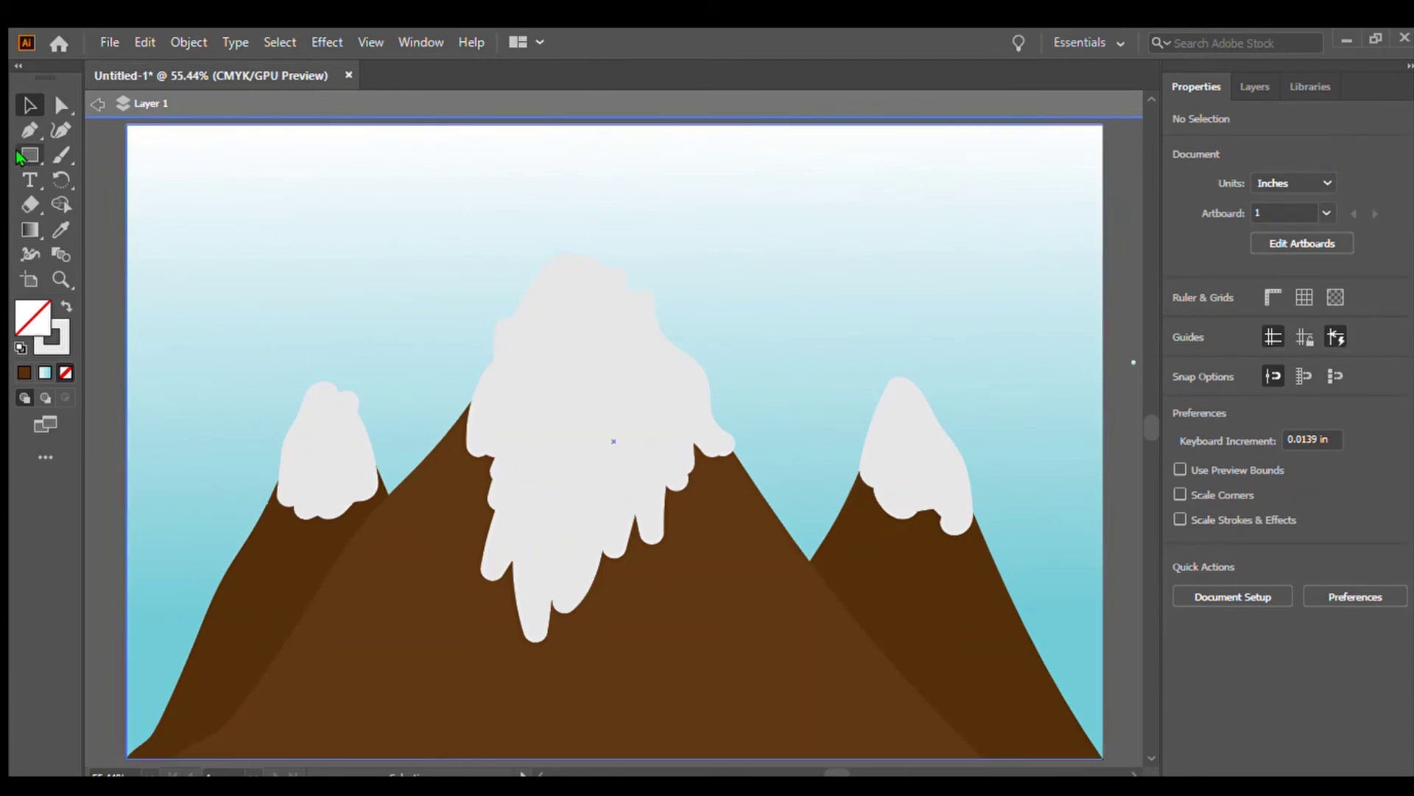
{"action": "left_click", "coordinate": [53, 157]}
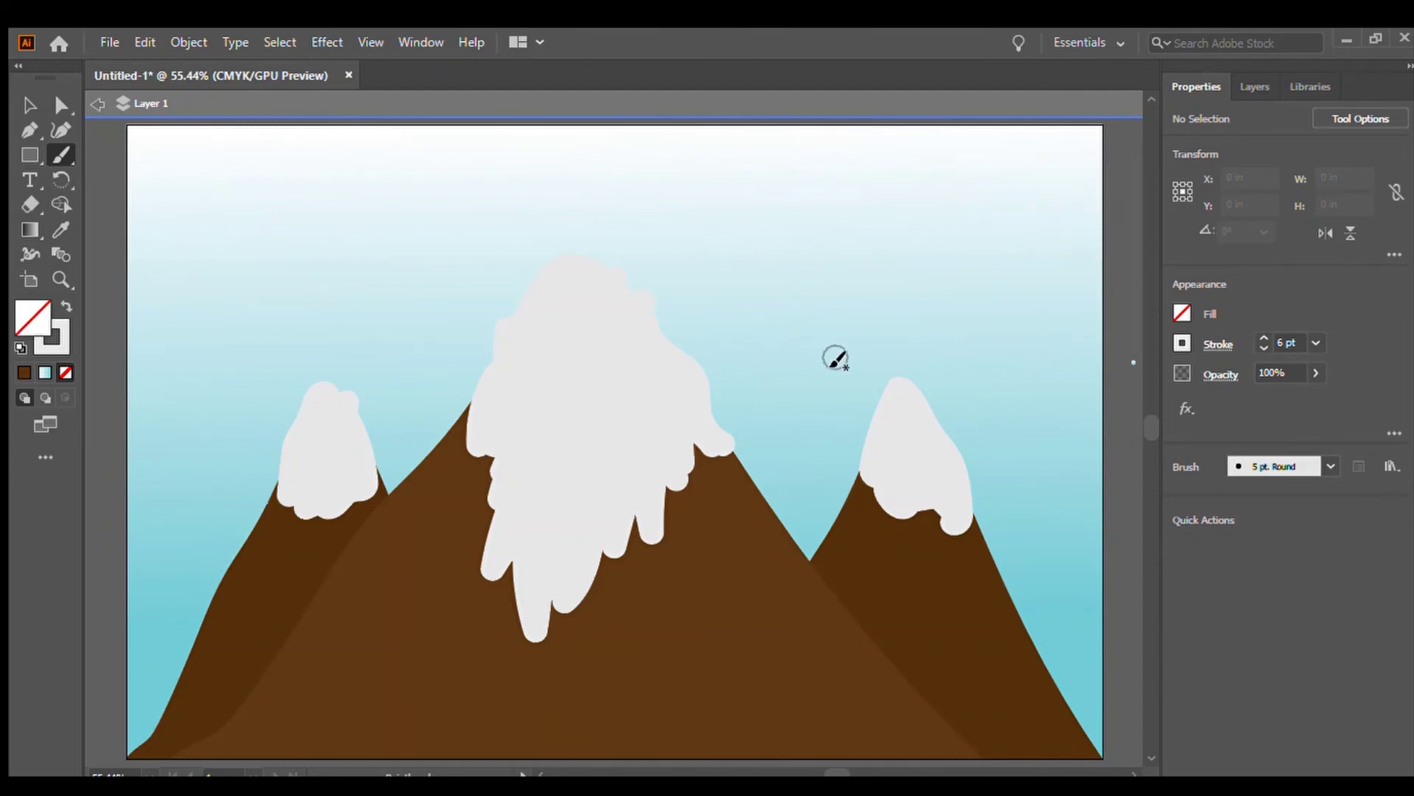
{"action": "mouse_move", "coordinate": [228, 180]}
{"action": "left_mouse_down"}
{"action": "mouse_move", "coordinate": [268, 229]}
{"action": "mouse_move", "coordinate": [357, 230]}
{"action": "mouse_move", "coordinate": [268, 197]}
{"action": "mouse_move", "coordinate": [204, 203]}
{"action": "left_mouse_up"}
{"action": "left_click", "coordinate": [30, 104]}
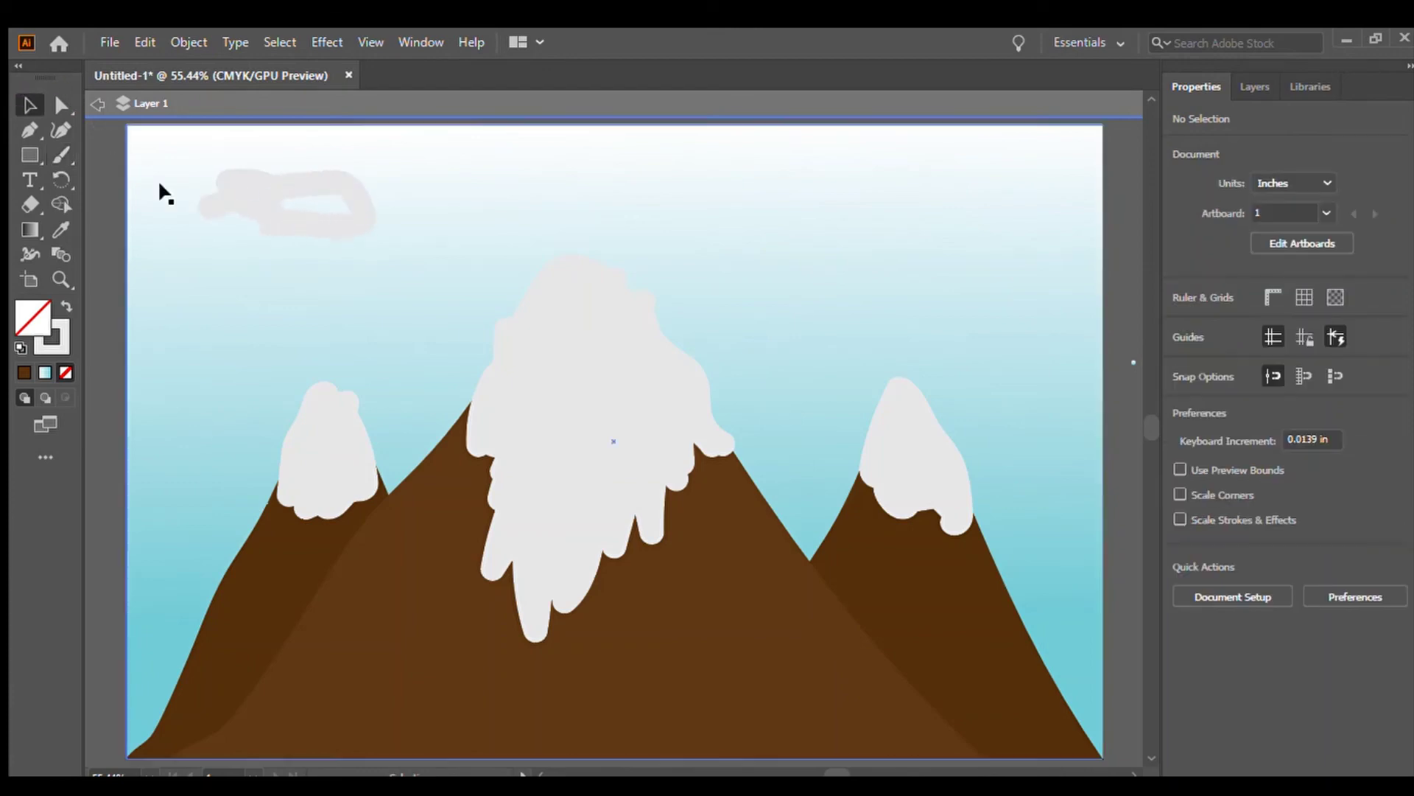
{"action": "left_click", "coordinate": [252, 213]}
{"action": "key", "text": "Delete"}
- Set the brush stroke to light blue and paint one solid cloud above the right mountain and another above the left mountain
{"action": "left_click", "coordinate": [61, 154]}
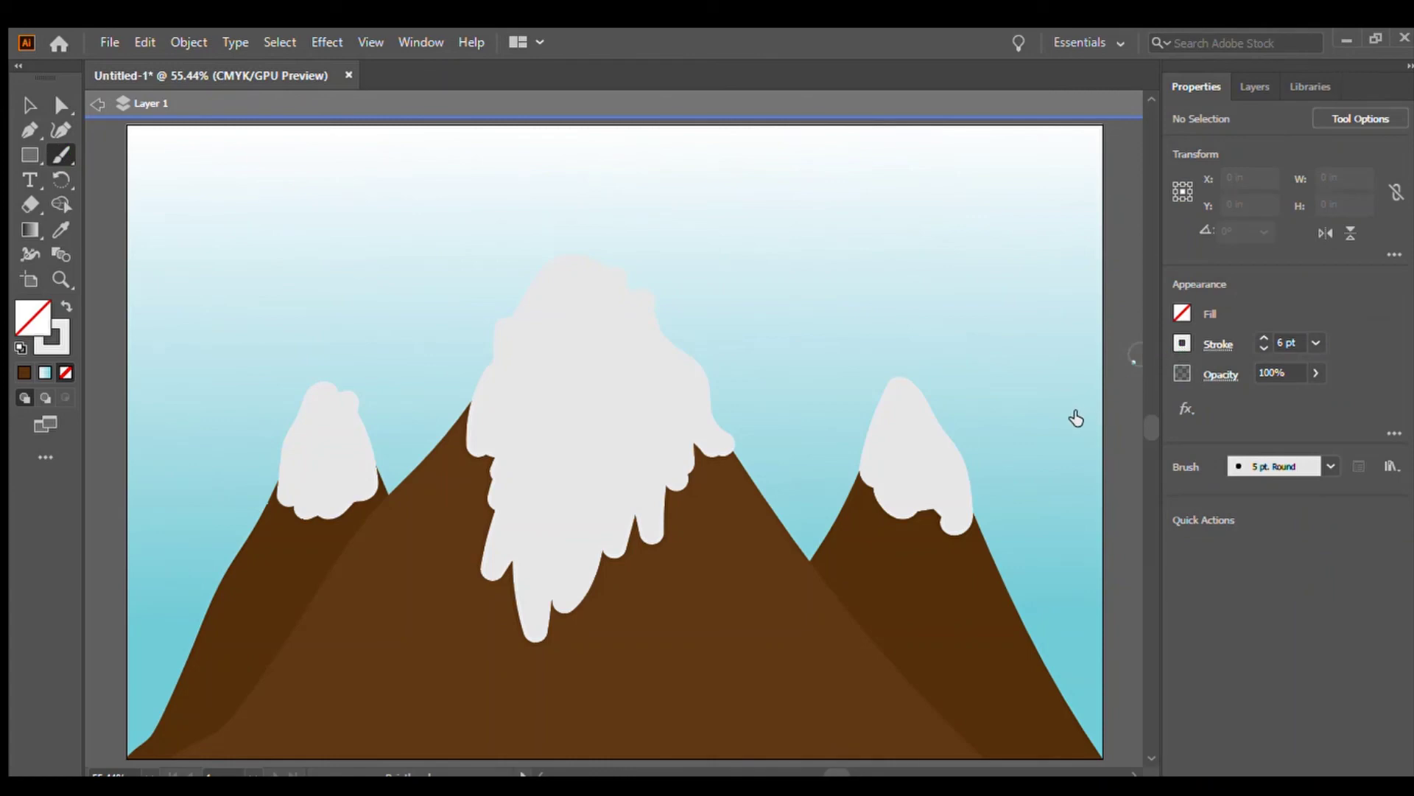
{"action": "key", "text": "x"}
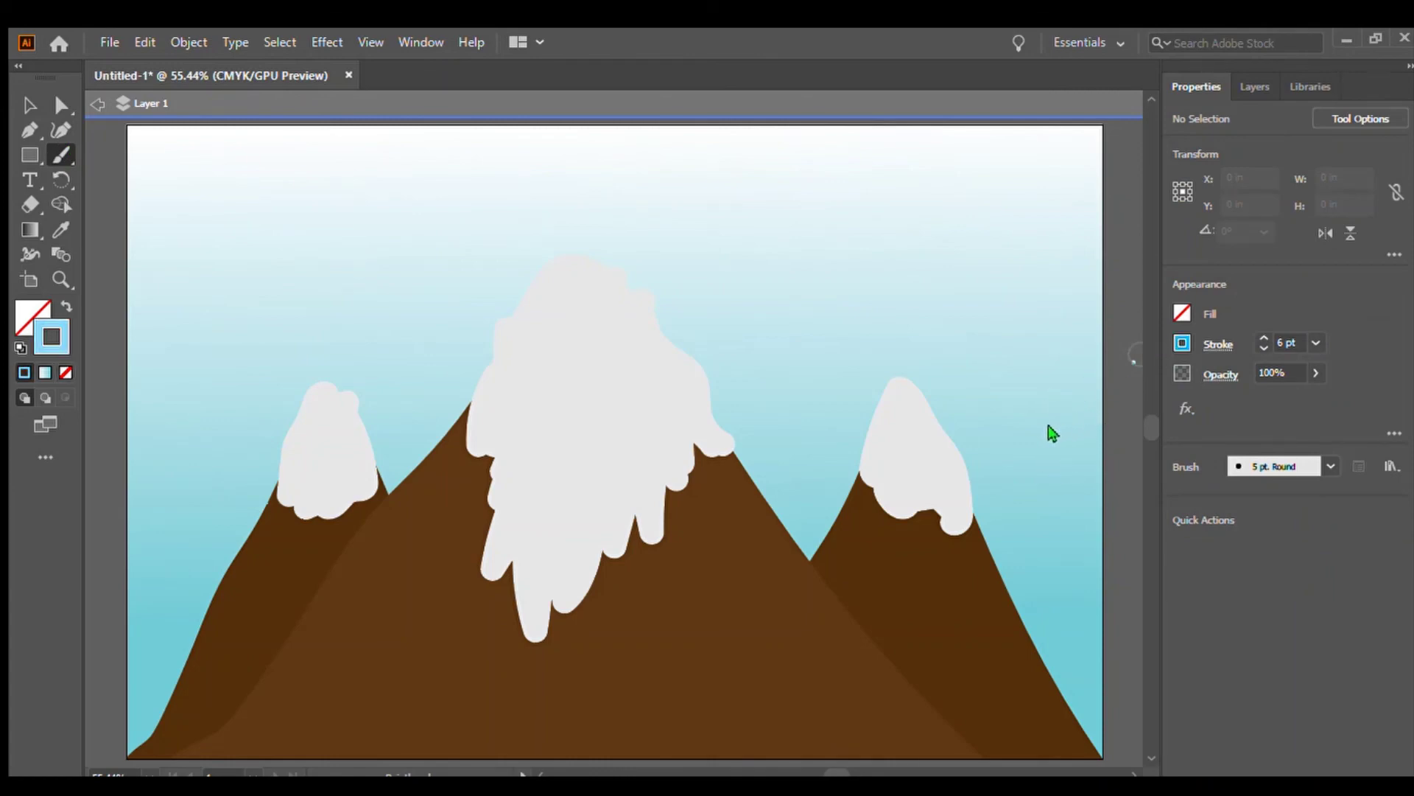
{"action": "key", "text": "x"}
{"action": "mouse_move", "coordinate": [1042, 264]}
{"action": "left_mouse_down"}
{"action": "mouse_move", "coordinate": [889, 260]}
{"action": "mouse_move", "coordinate": [1043, 260]}
{"action": "mouse_move", "coordinate": [919, 313]}
{"action": "mouse_move", "coordinate": [910, 277]}
{"action": "mouse_move", "coordinate": [904, 289]}
{"action": "mouse_move", "coordinate": [938, 302]}
{"action": "mouse_move", "coordinate": [950, 282]}
{"action": "mouse_move", "coordinate": [945, 301]}
{"action": "mouse_move", "coordinate": [957, 285]}
{"action": "mouse_move", "coordinate": [996, 312]}
{"action": "mouse_move", "coordinate": [970, 288]}
{"action": "mouse_move", "coordinate": [1064, 274]}
{"action": "mouse_move", "coordinate": [1028, 225]}
{"action": "mouse_move", "coordinate": [929, 223]}
{"action": "mouse_move", "coordinate": [868, 240]}
{"action": "mouse_move", "coordinate": [841, 277]}
{"action": "mouse_move", "coordinate": [884, 274]}
{"action": "left_mouse_up"}
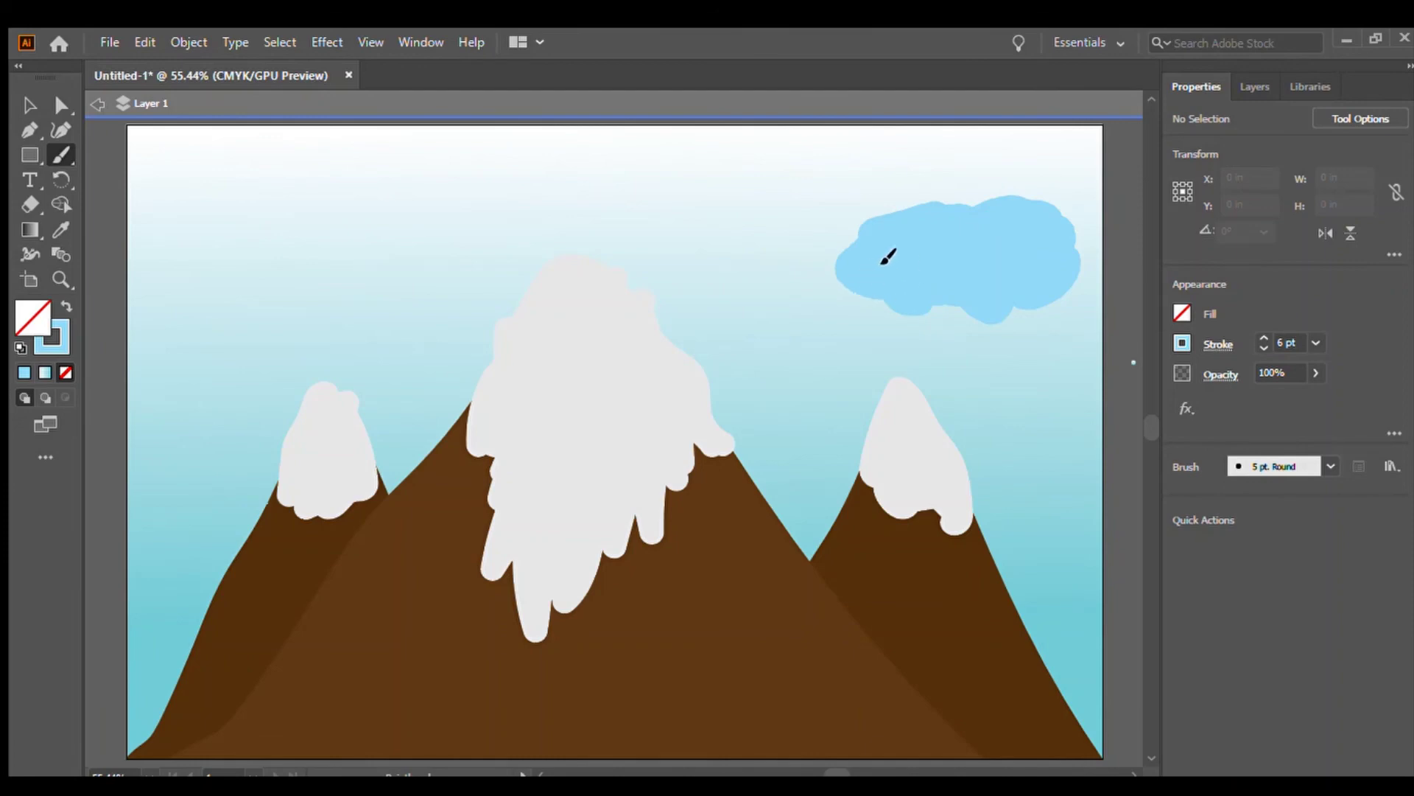
{"action": "left_click", "coordinate": [247, 208]}
{"action": "mouse_move", "coordinate": [248, 208]}
{"action": "left_mouse_down"}
{"action": "mouse_move", "coordinate": [286, 233]}
{"action": "mouse_move", "coordinate": [258, 242]}
{"action": "mouse_move", "coordinate": [332, 222]}
{"action": "mouse_move", "coordinate": [364, 188]}
{"action": "mouse_move", "coordinate": [369, 216]}
{"action": "mouse_move", "coordinate": [341, 190]}
{"action": "mouse_move", "coordinate": [292, 211]}
{"action": "mouse_move", "coordinate": [279, 196]}
{"action": "mouse_move", "coordinate": [232, 197]}
{"action": "mouse_move", "coordinate": [195, 253]}
{"action": "mouse_move", "coordinate": [236, 219]}
{"action": "left_mouse_up"}
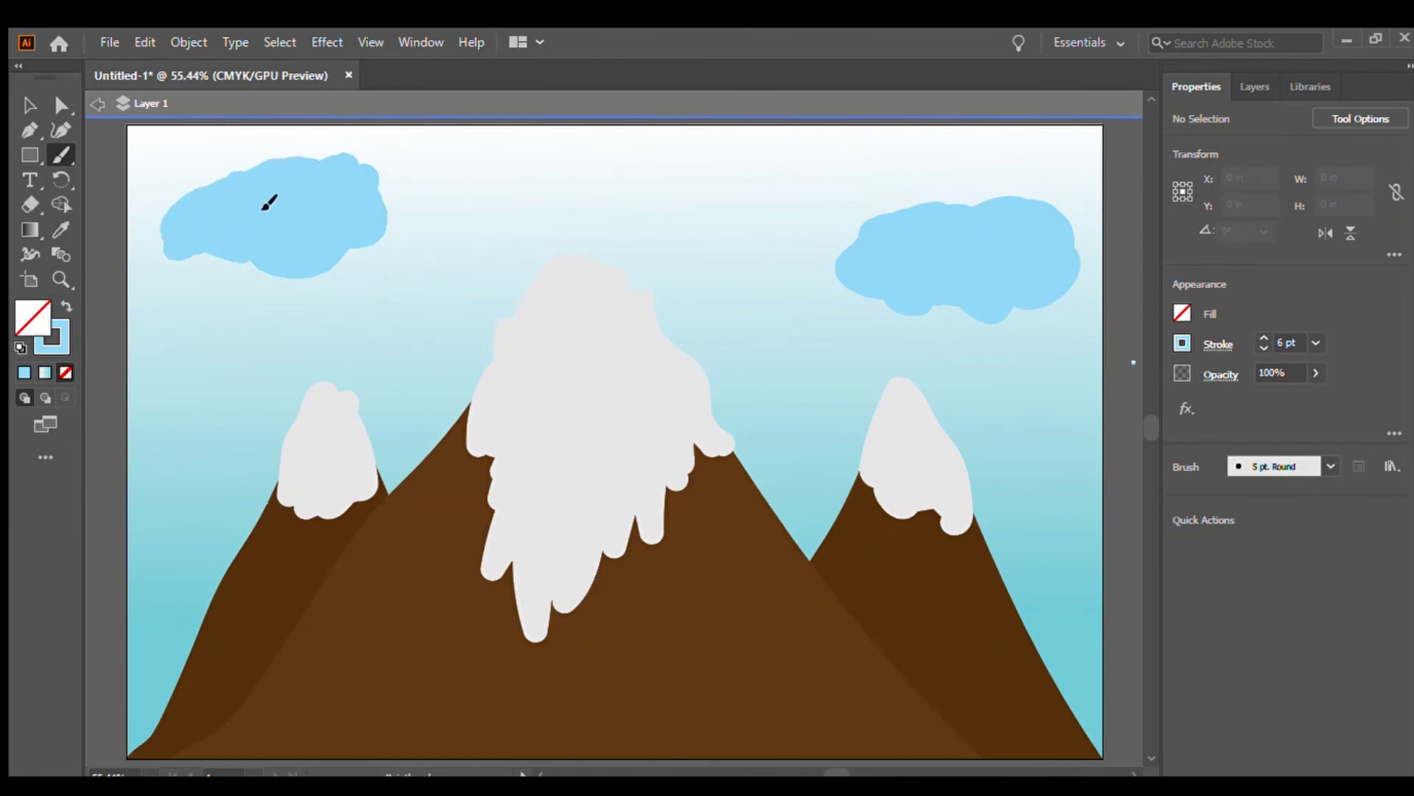
- Delete the stray brush dot outside the artboard's right edge
{"action": "left_click", "coordinate": [29, 105]}
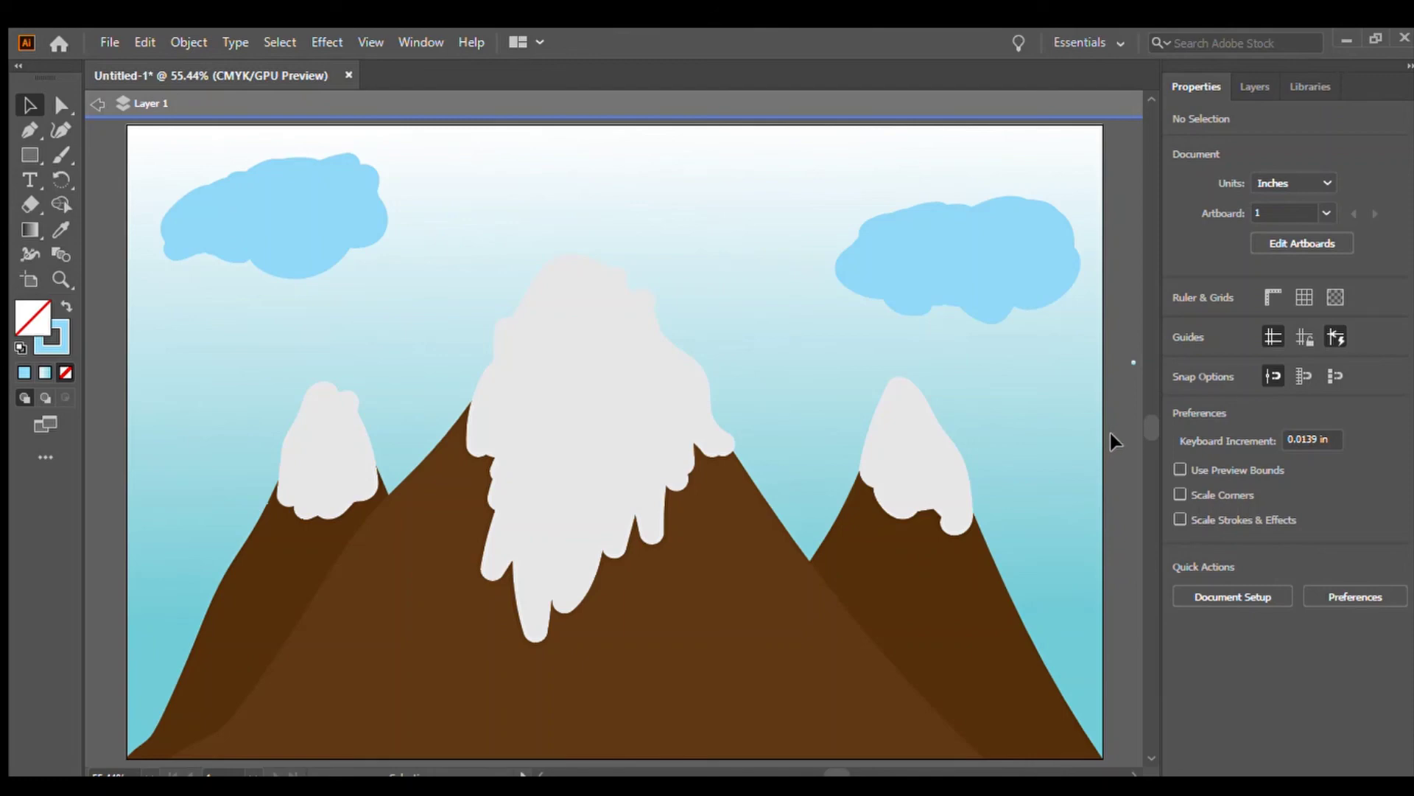
{"action": "left_click", "coordinate": [1129, 356]}
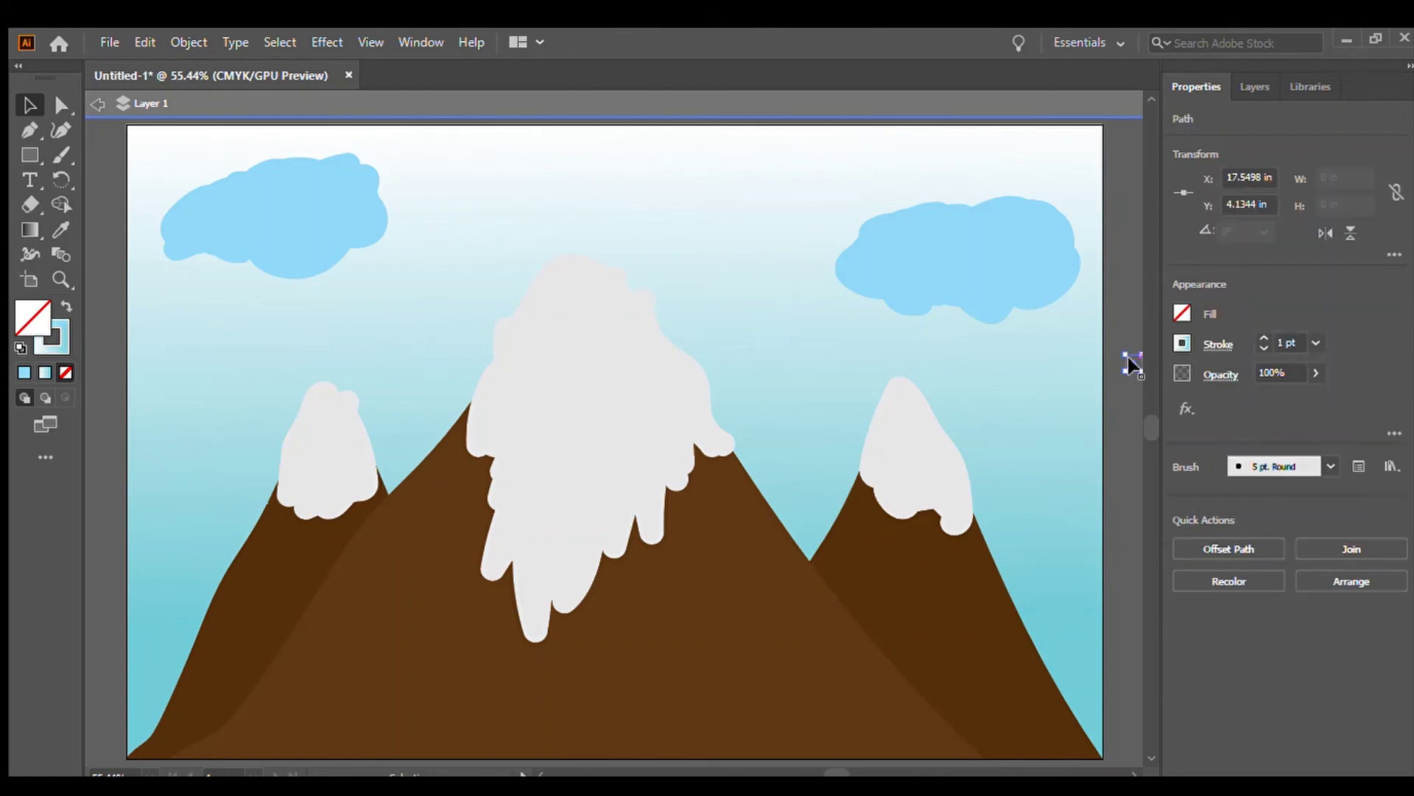
{"action": "key", "text": "Delete"}
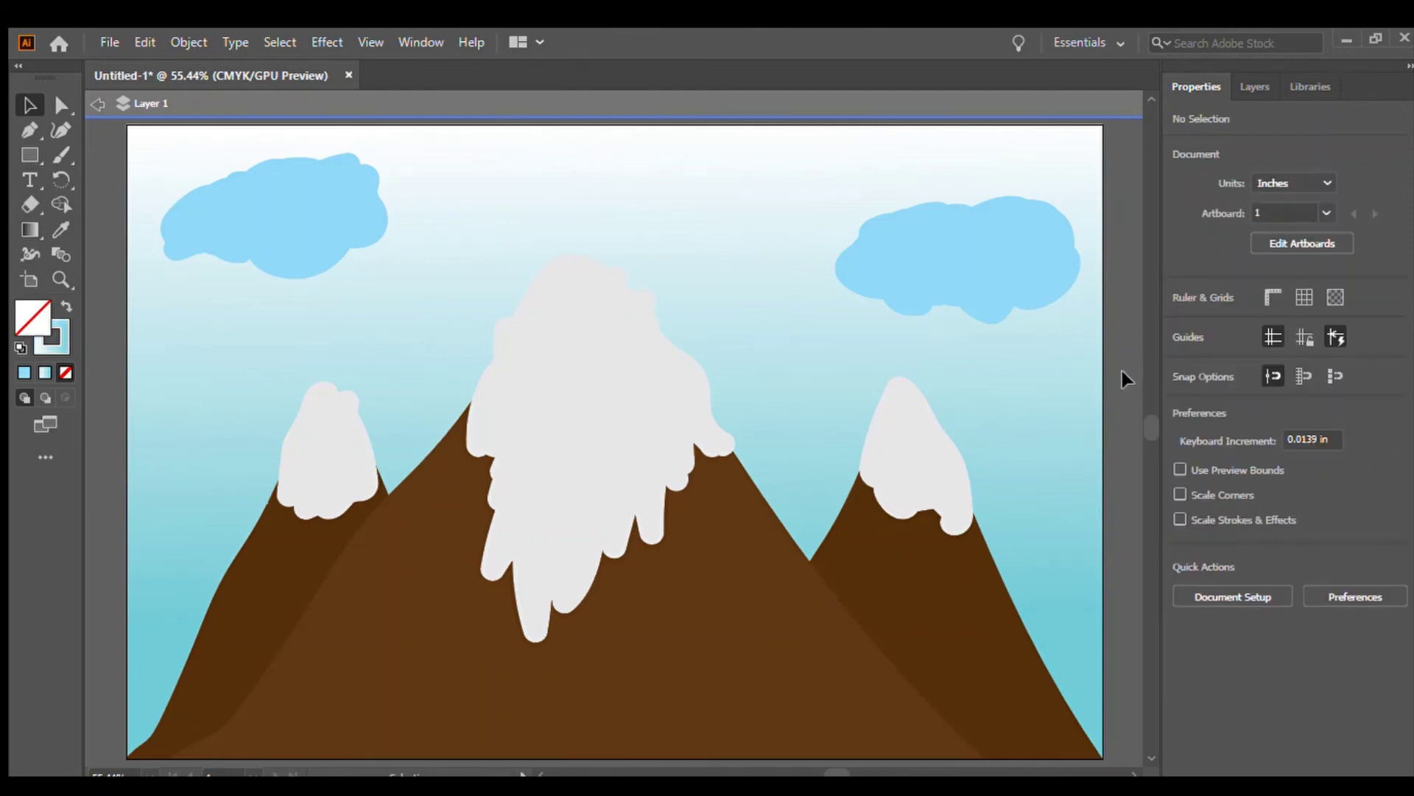